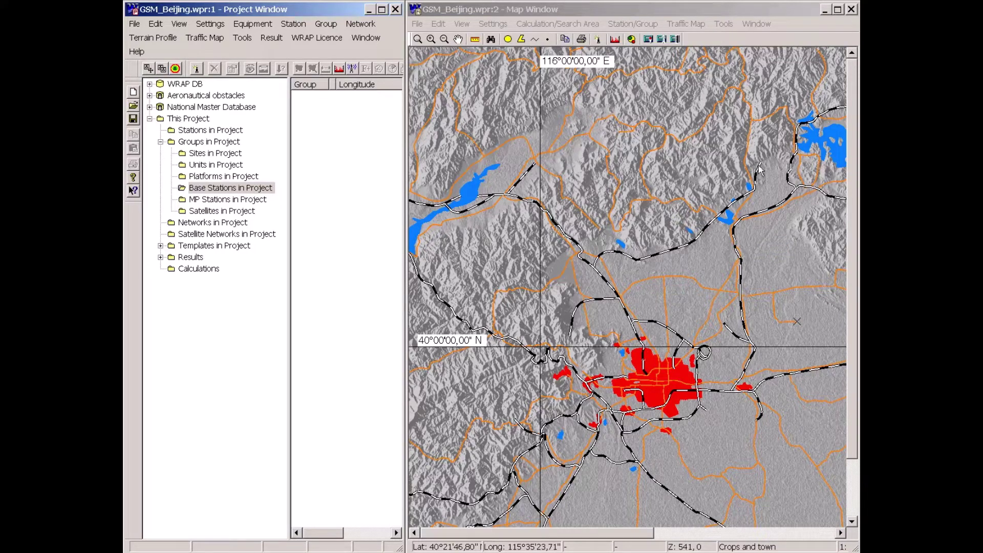
Place a base station group northeast of Beijing using the GSM 900 3x120 deg template and name it Base A.
right_click(776, 249)
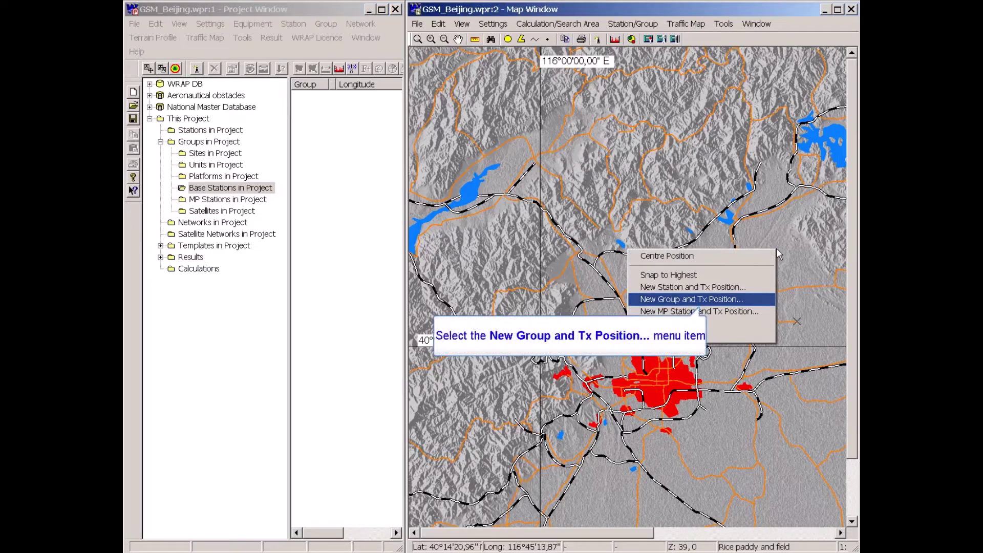
left_click(657, 301)
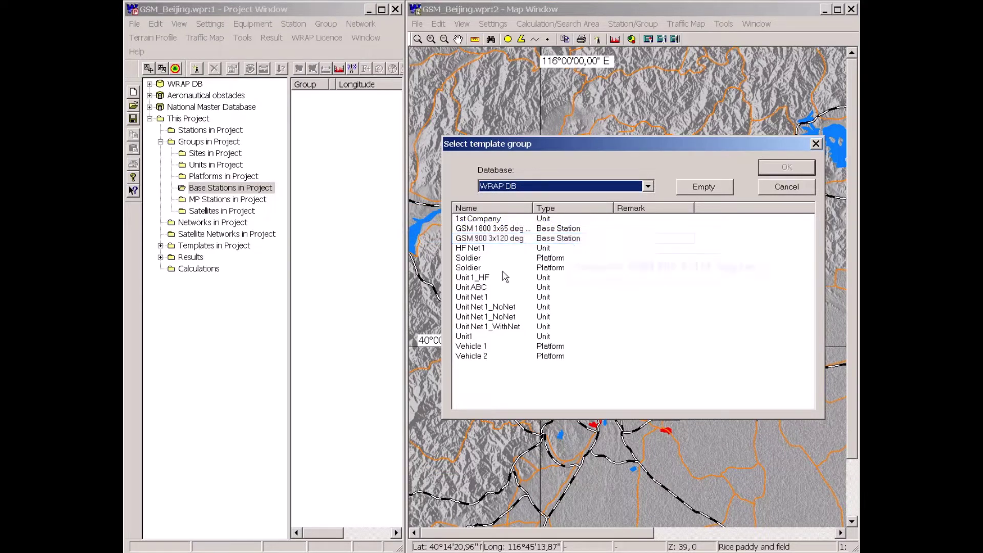
left_click(485, 239)
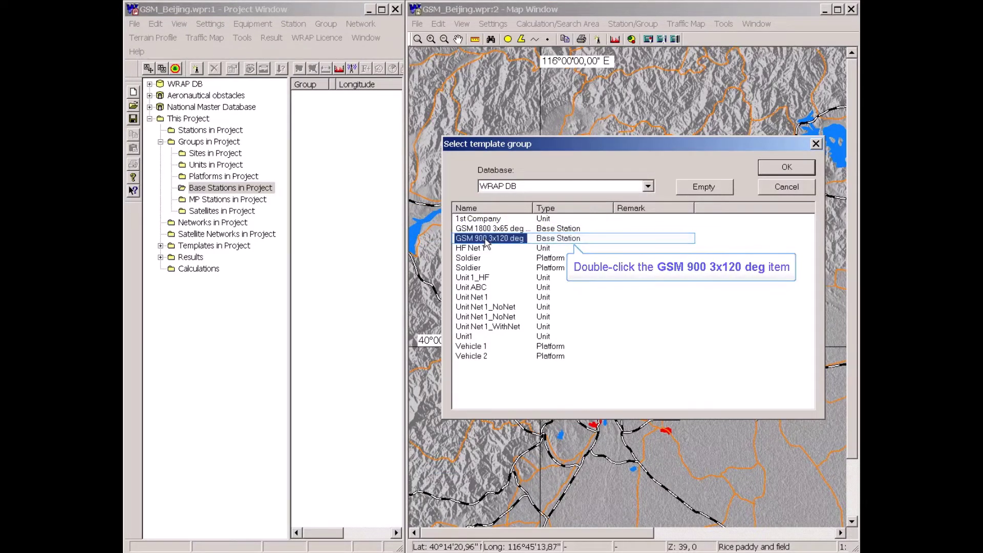
double_click(485, 239)
type("B")
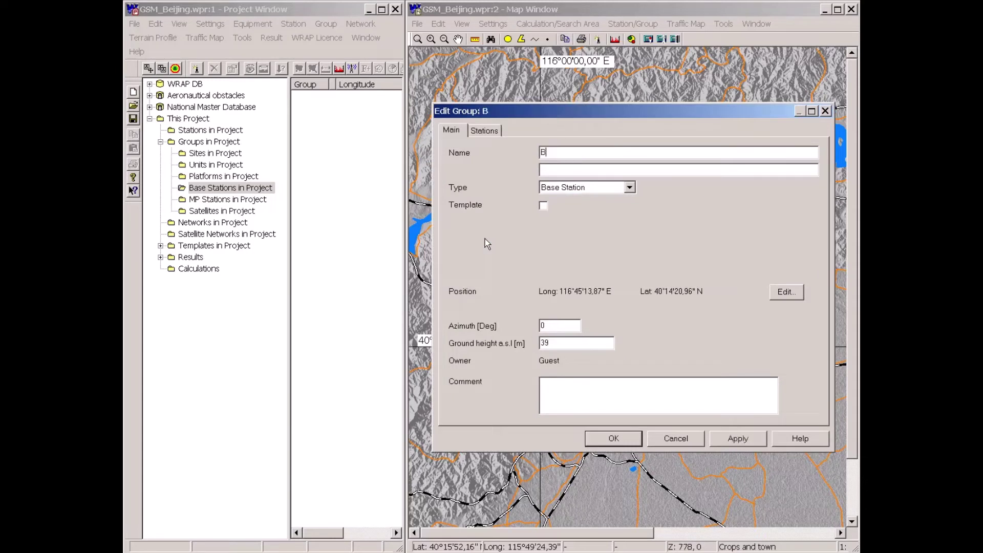
type("ase A")
key("Return")
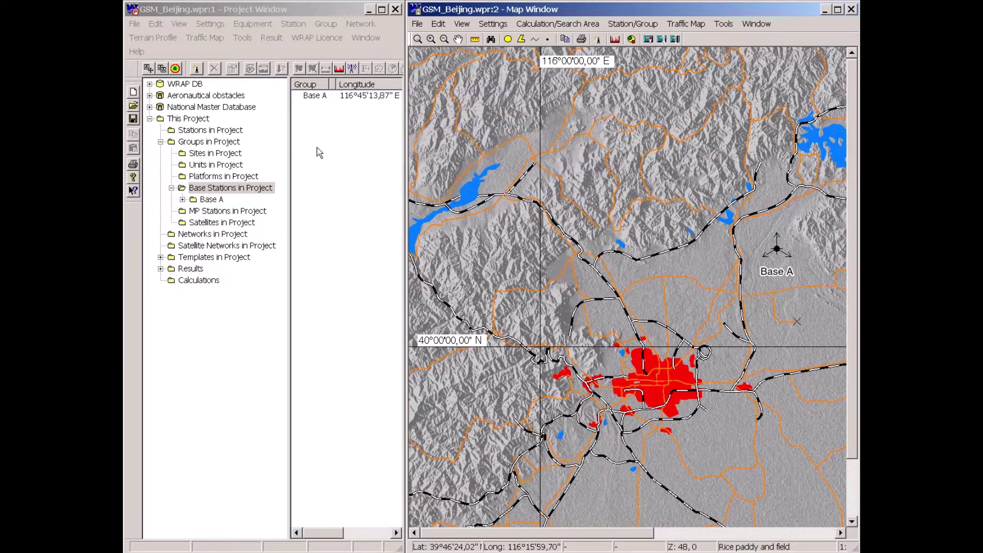
Examine the frequencies and transmitter equipment of Base A's GSM 900 0 deg station.
left_click(310, 102)
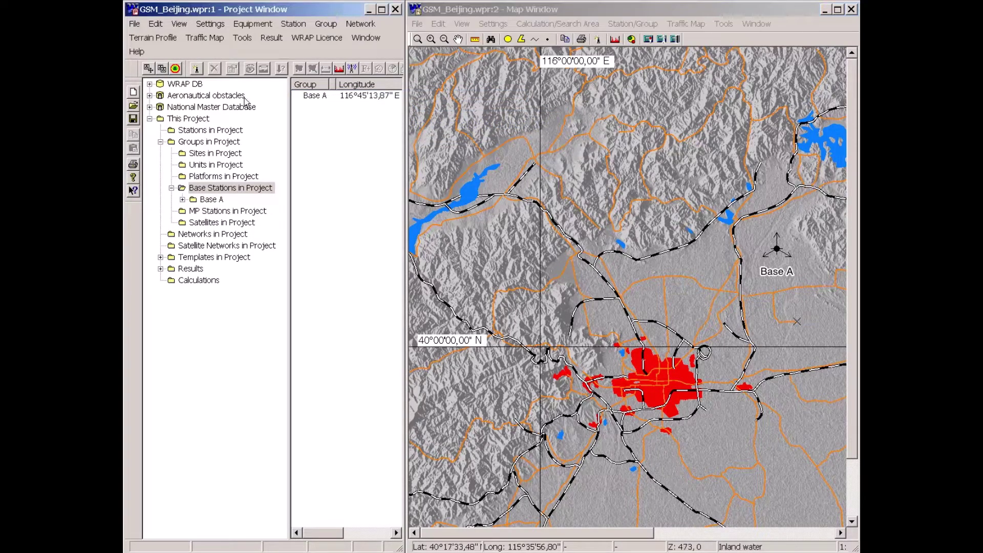
left_click(176, 129)
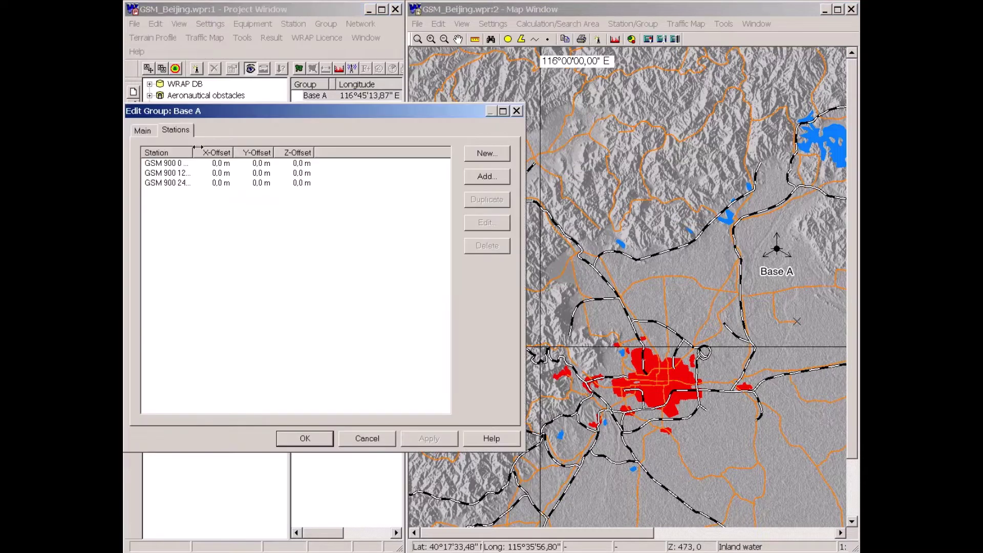
double_click(198, 154)
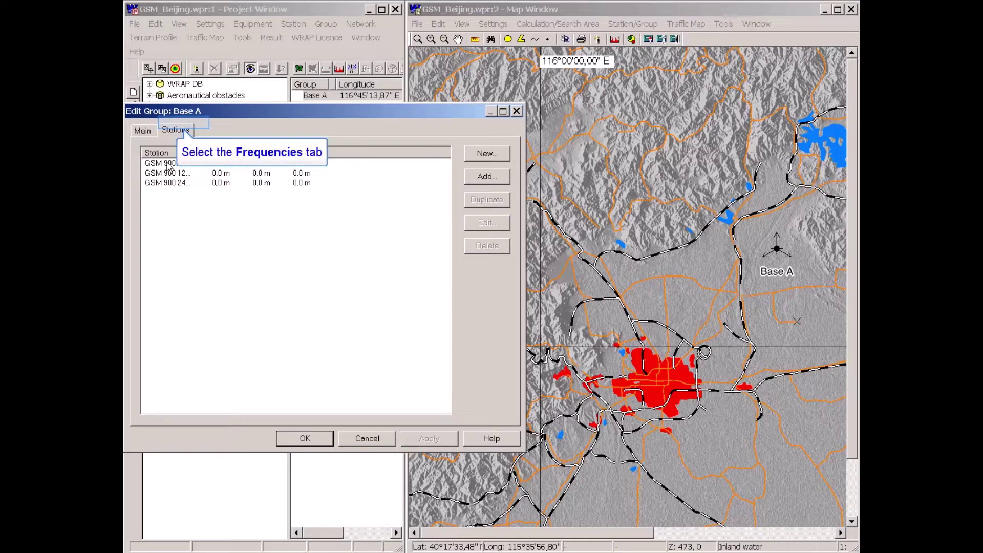
left_click(194, 128)
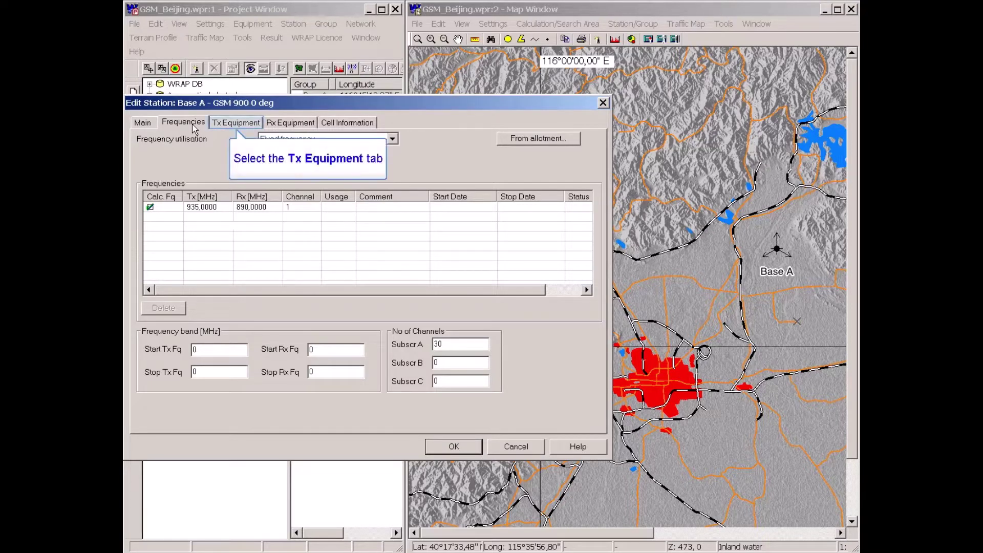
left_click(237, 123)
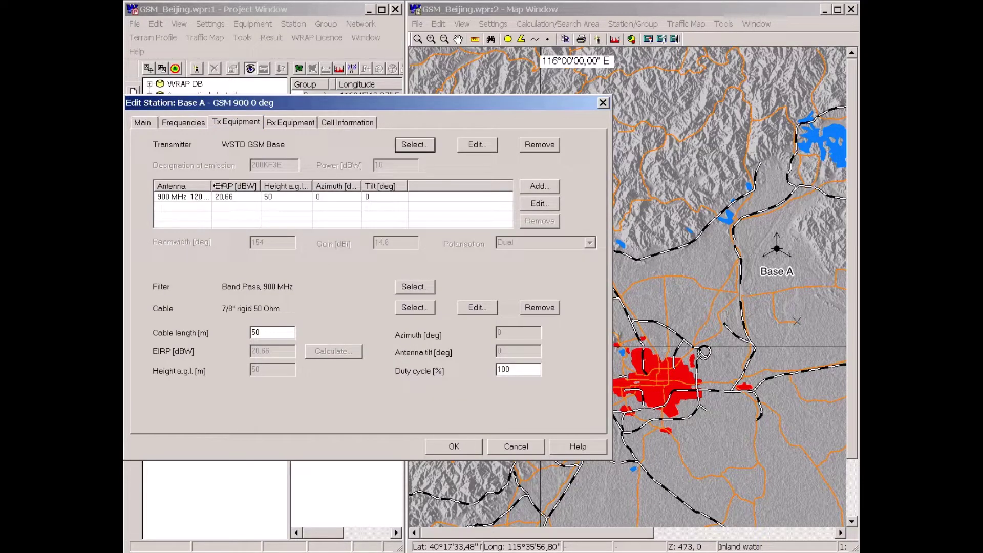
Inspect the horizontal and vertical diagrams of the 900 MHz 120 deg antenna, then close the antenna, station and group editors.
mouse_move(211, 186)
left_mouse_down()
mouse_move(259, 186)
mouse_move(211, 187)
left_mouse_up()
left_click(215, 199)
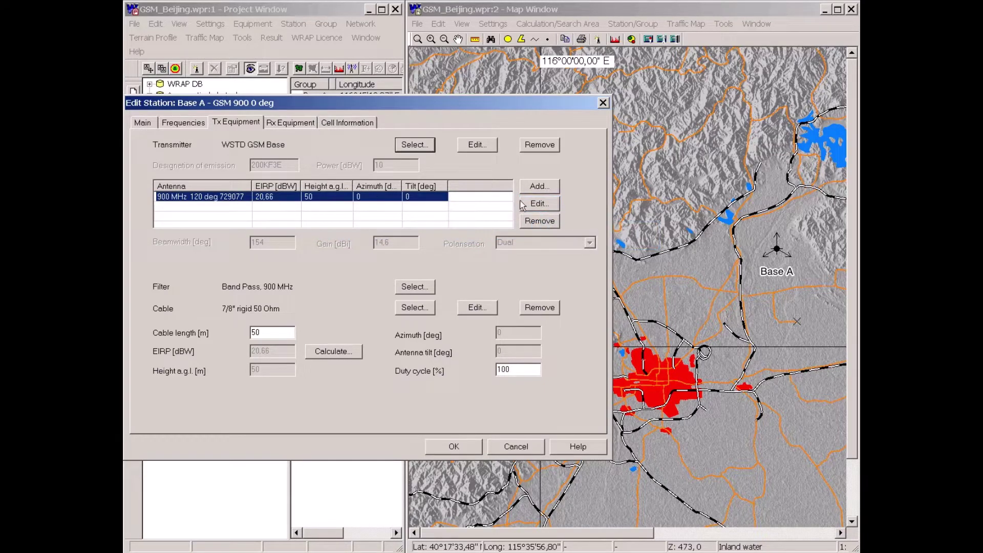
left_click(538, 205)
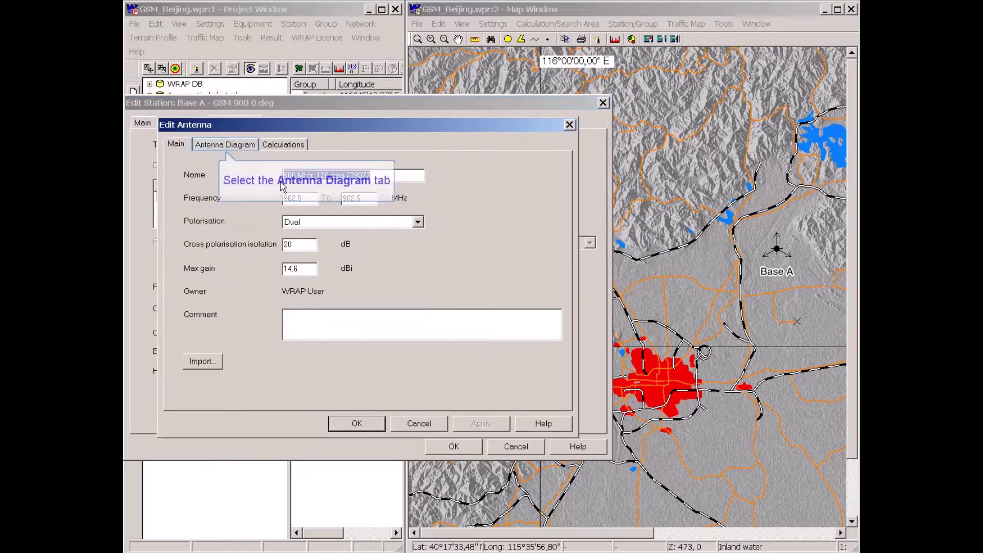
left_click(240, 148)
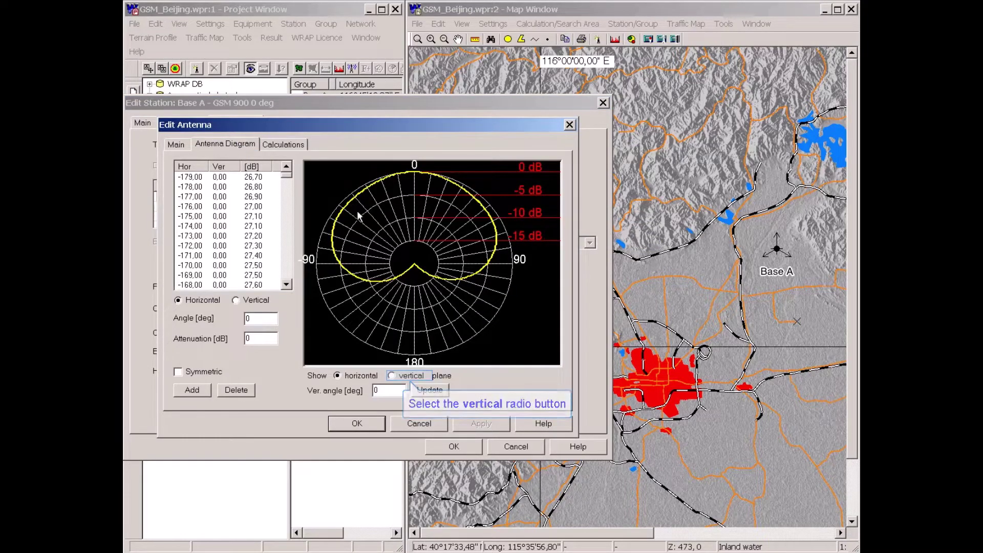
left_click(392, 376)
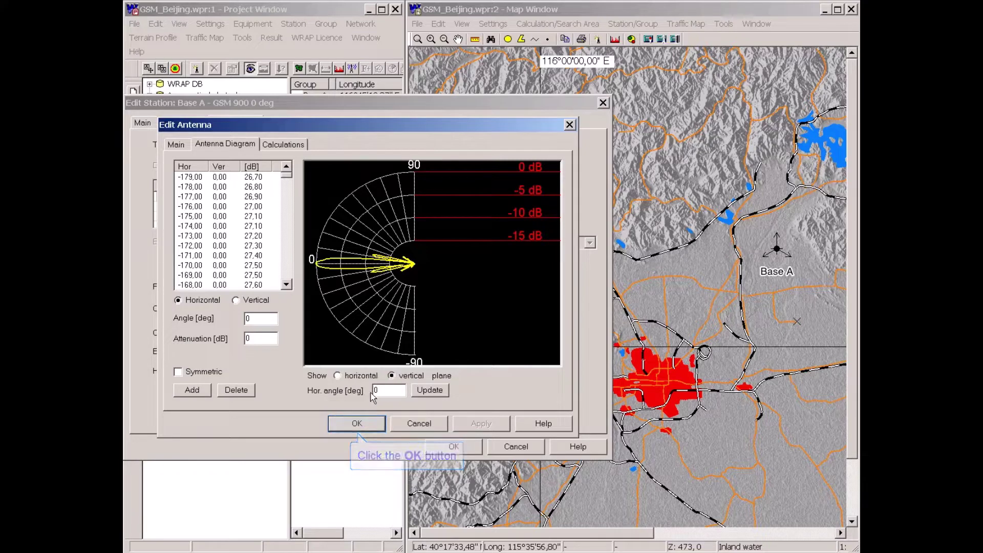
left_click(369, 423)
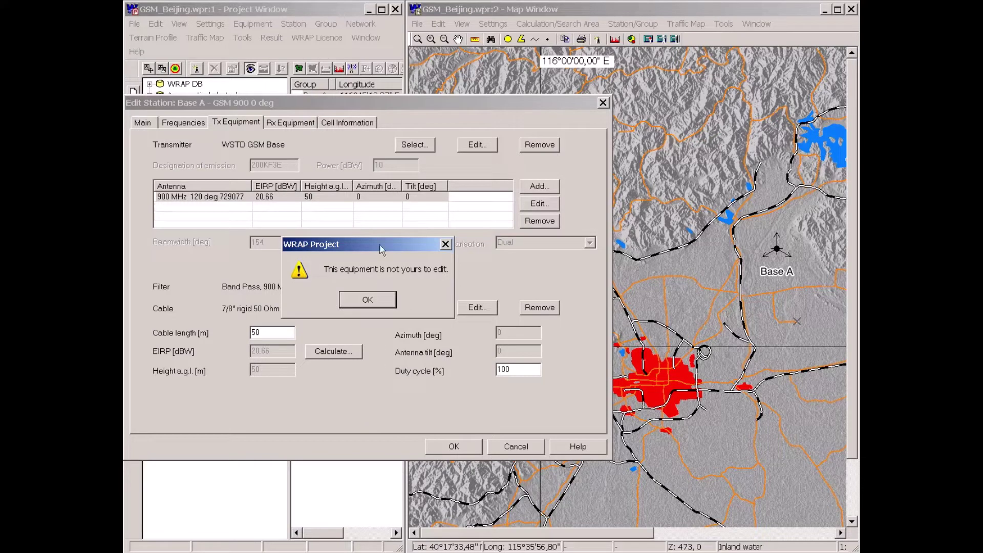
left_click_drag(372, 249, 390, 247)
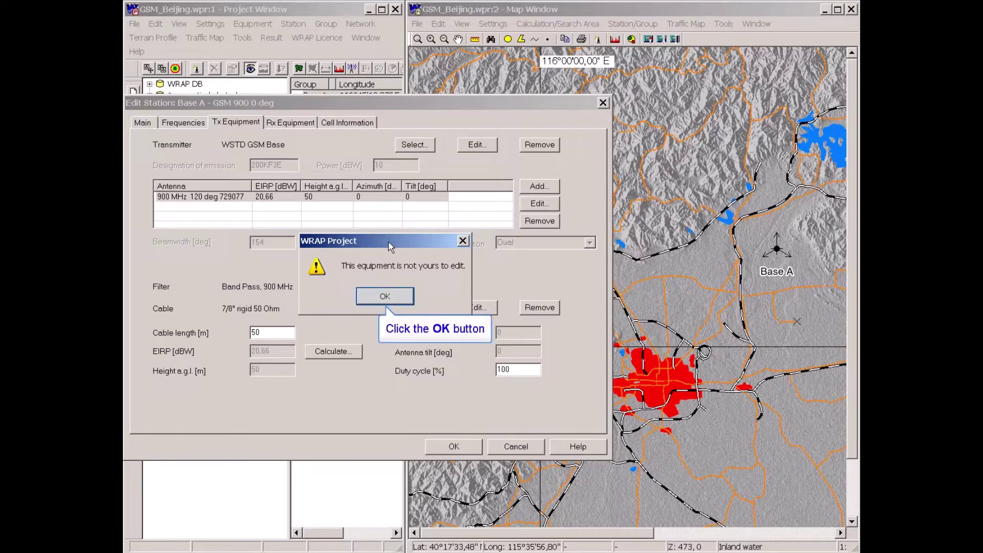
left_click(386, 297)
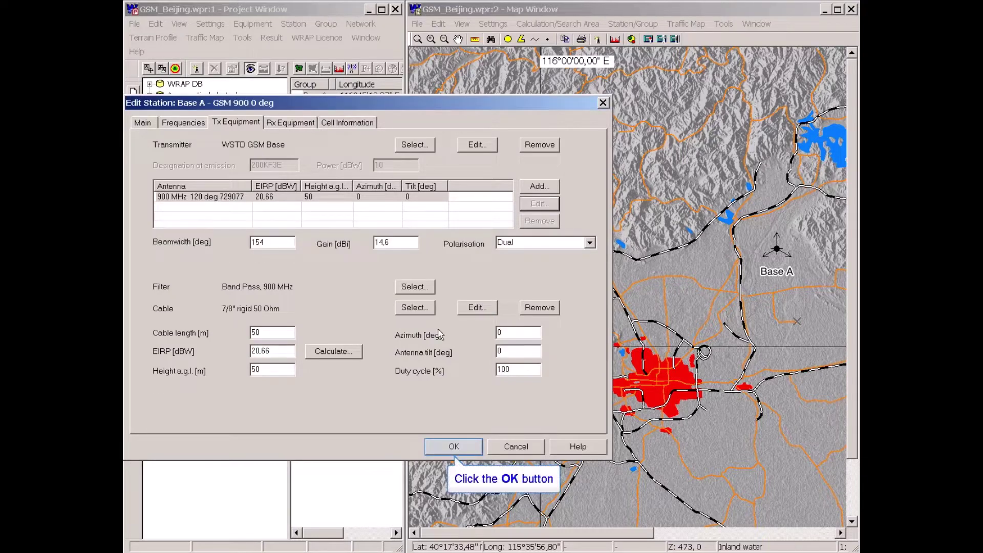
left_click(459, 448)
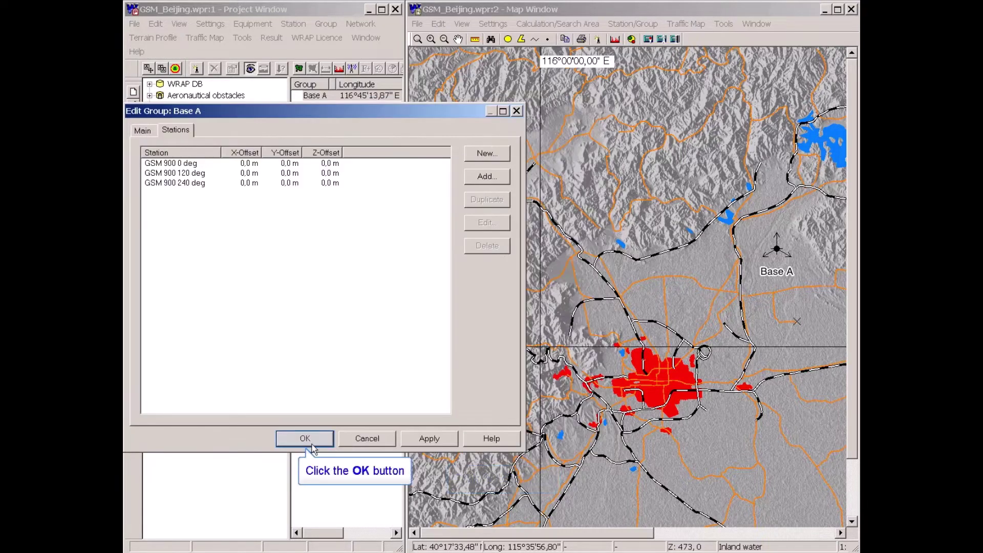
left_click(294, 440)
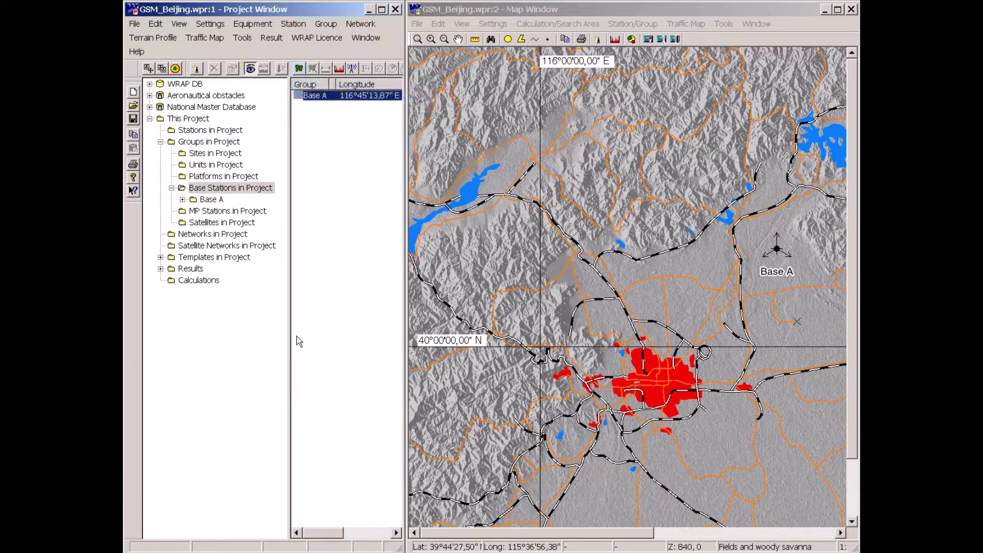
Set up a coverage calculation for Base A with single station calculations, the GSM MS/HH mobile and the uplink direction.
left_click(299, 67)
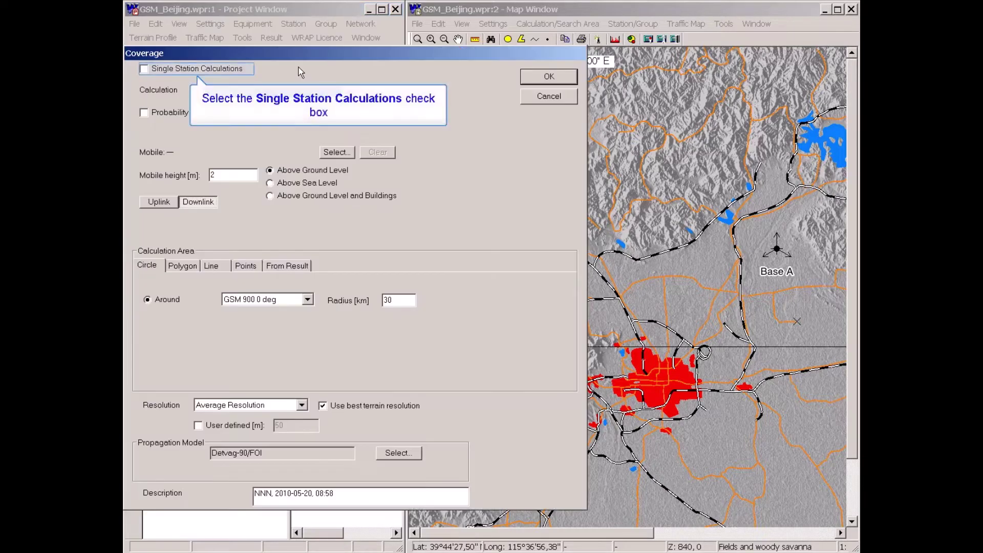
left_click(144, 70)
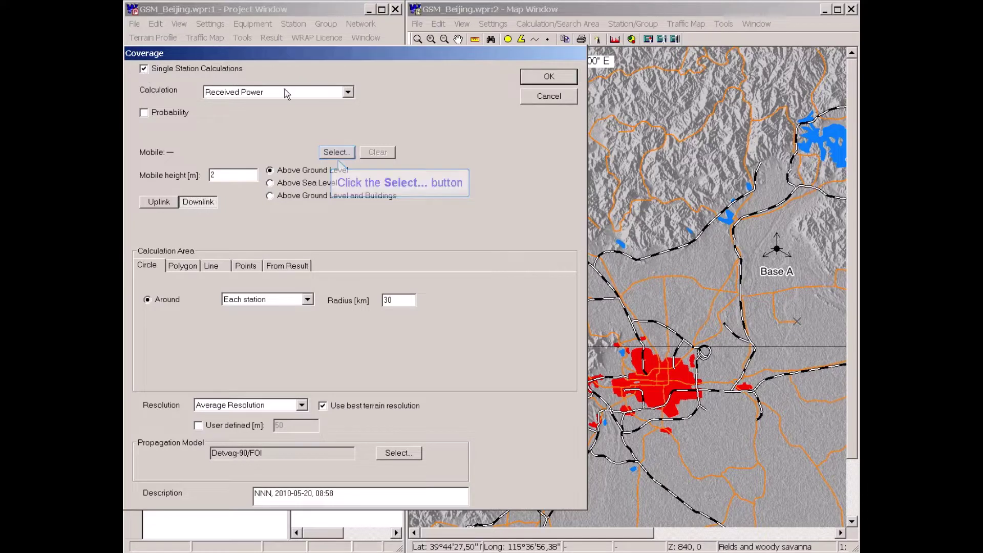
left_click(338, 154)
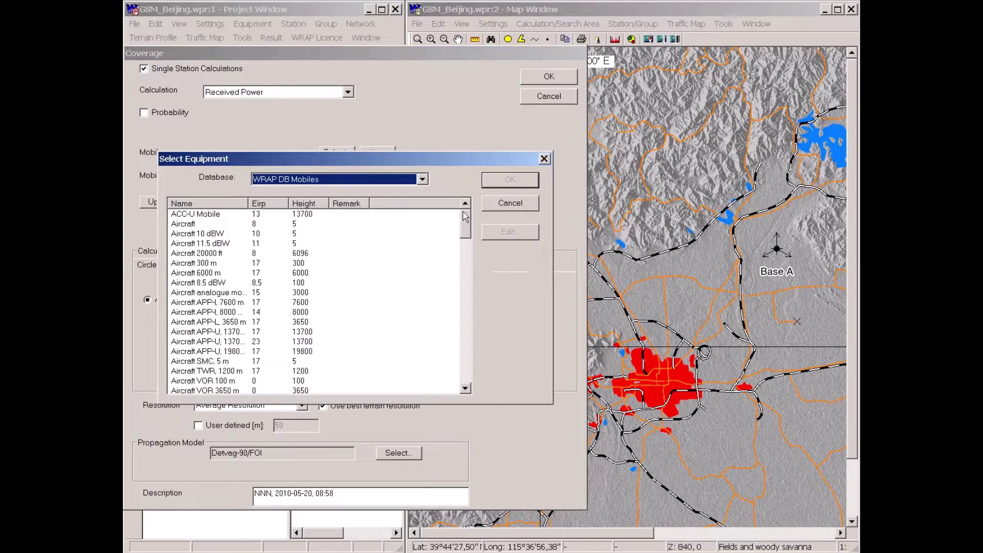
left_click_drag(467, 235, 459, 313)
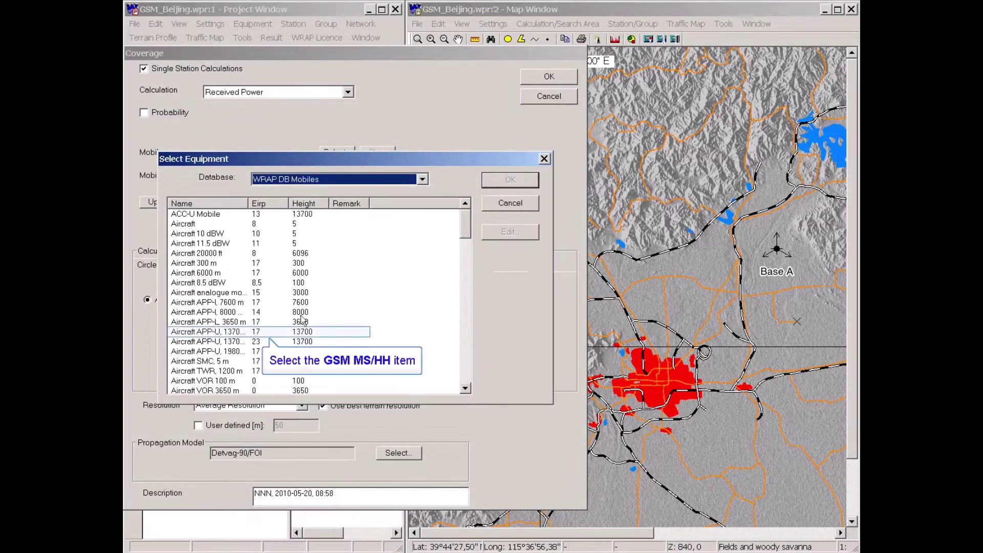
left_click(194, 333)
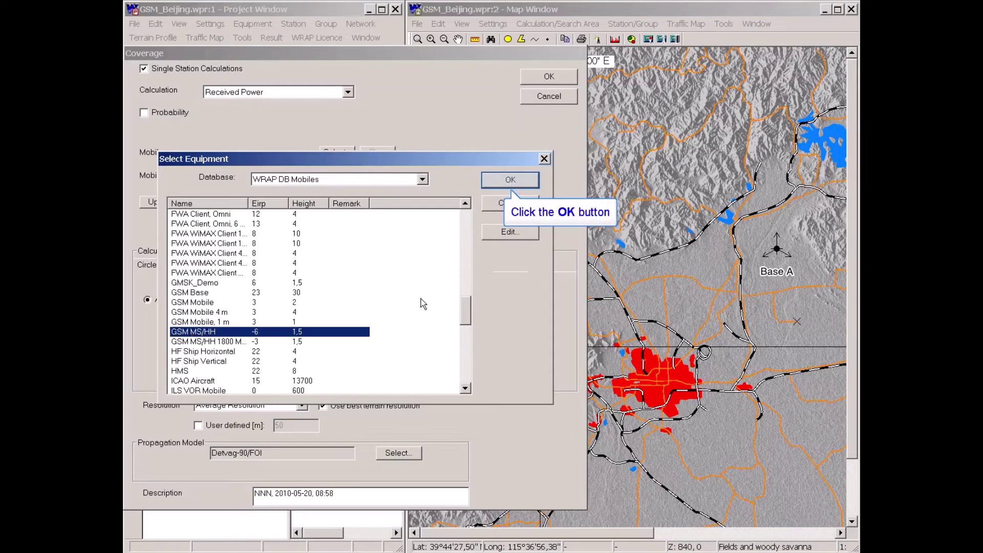
left_click(512, 182)
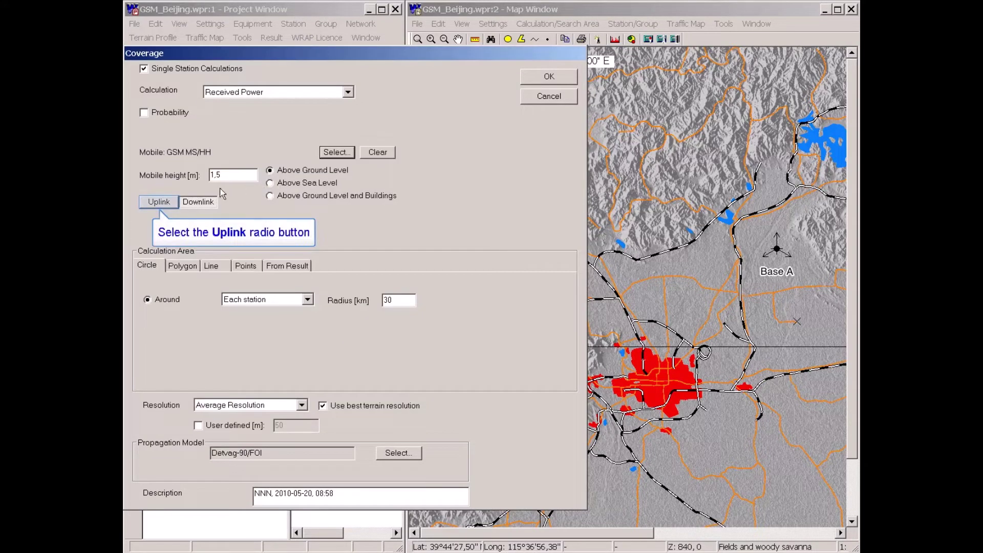
left_click(159, 202)
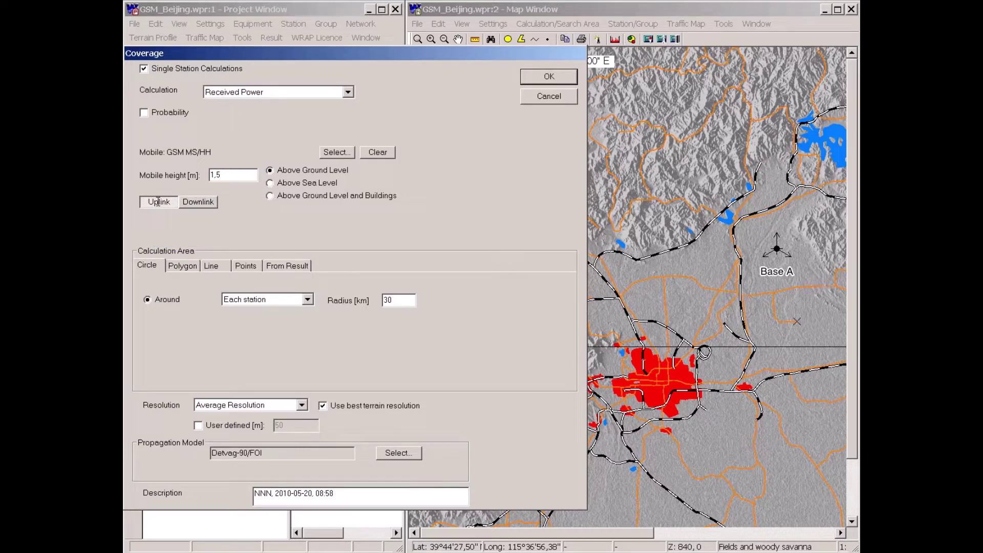
Run the coverage calculation with a 15 km radius, best terrain resolution off and NNN removed from the description.
double_click(382, 299)
type("15")
left_click(323, 405)
double_click(264, 493)
key("Delete")
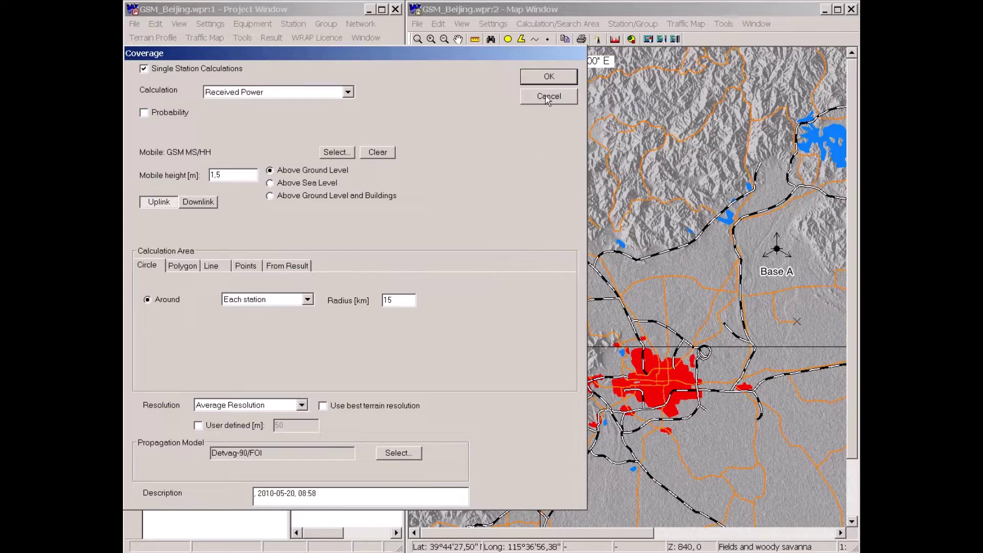
left_click(546, 78)
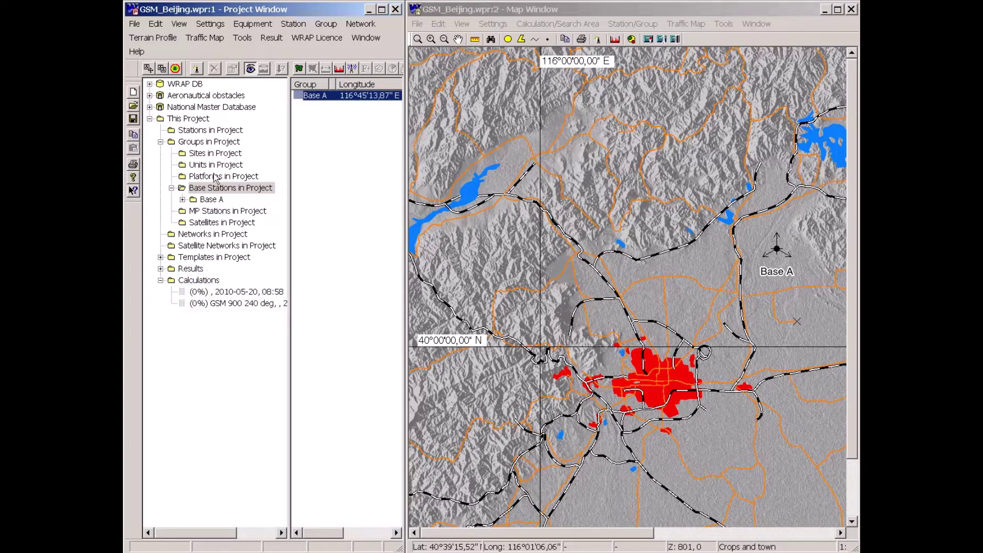
Examine the presentation settings of the GSM 900 240 deg area coverage result.
double_click(185, 270)
double_click(205, 280)
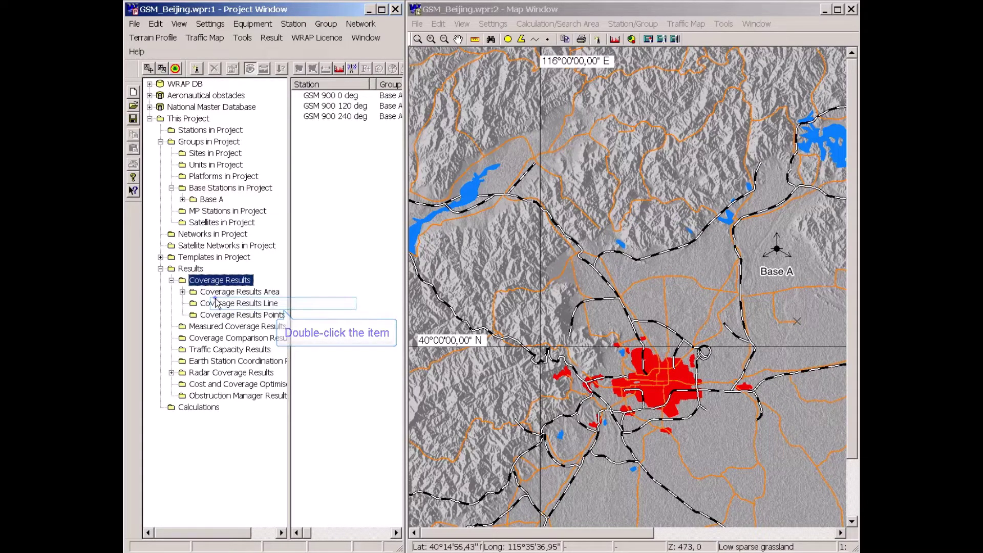
double_click(217, 297)
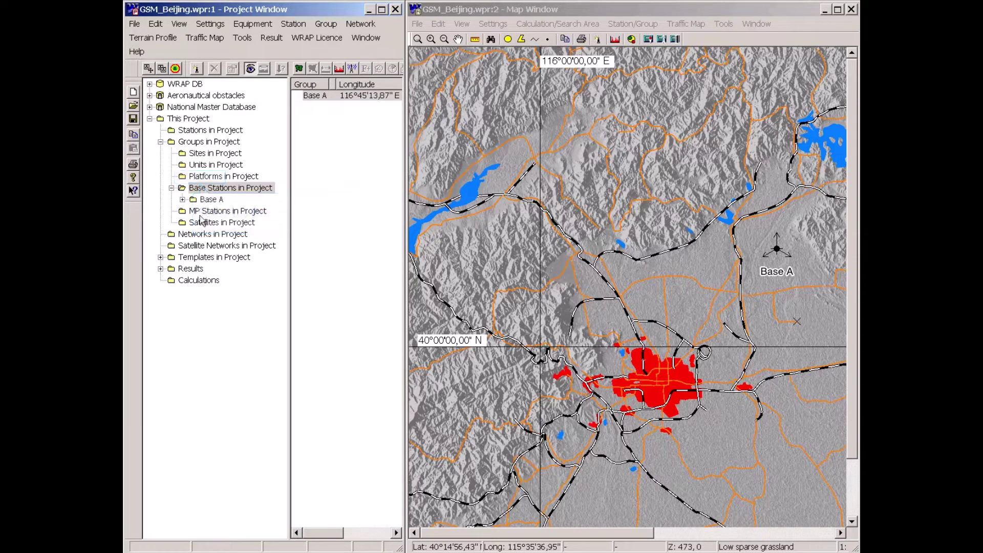
left_click(198, 176)
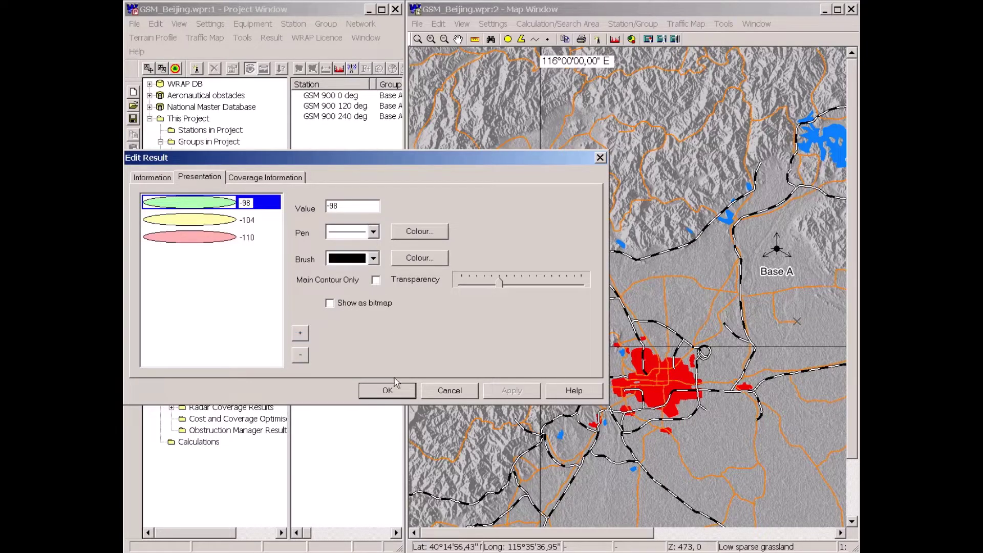
left_click(387, 390)
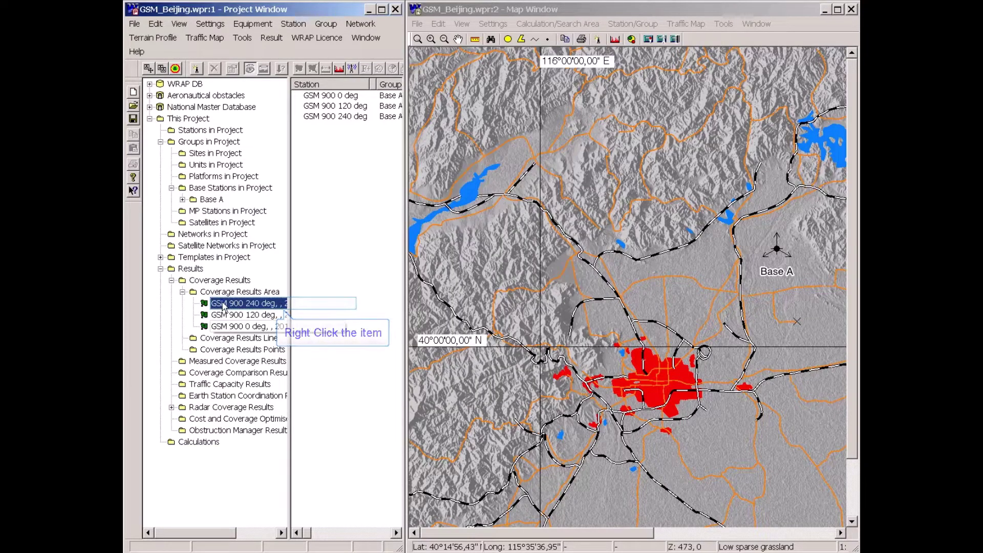
Make the GSM 900 240 deg and GSM 900 120 deg area coverage results visible on the map.
right_click(224, 308)
left_click(240, 354)
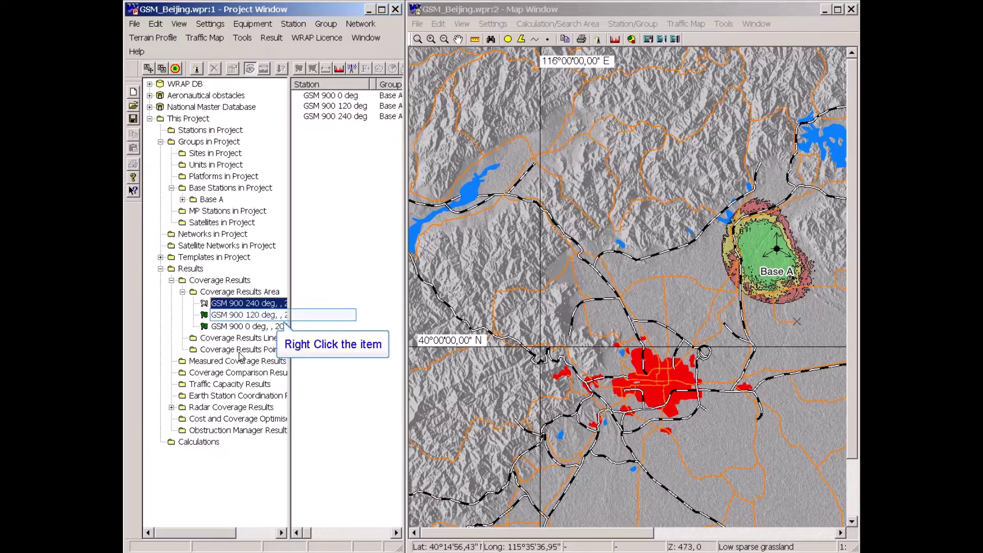
right_click(229, 319)
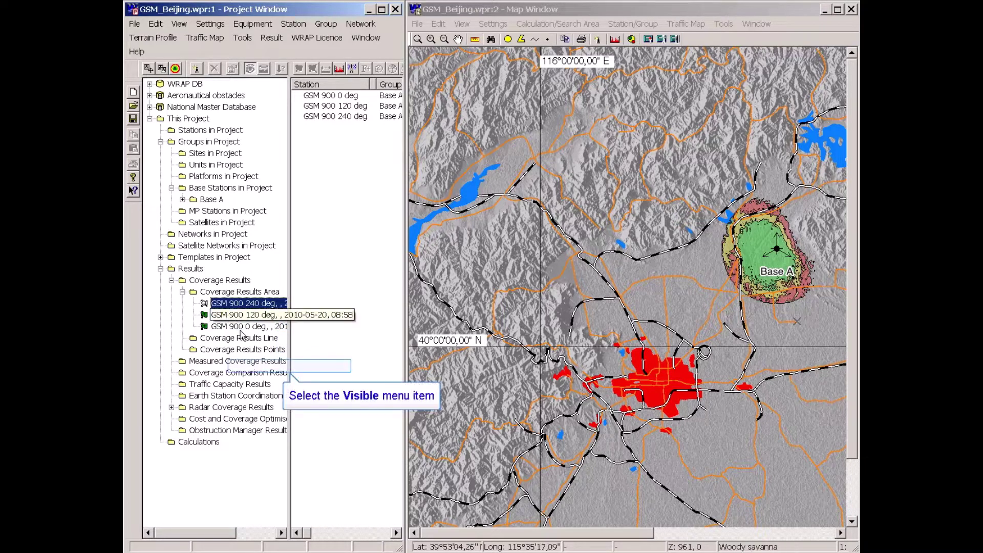
left_click(245, 366)
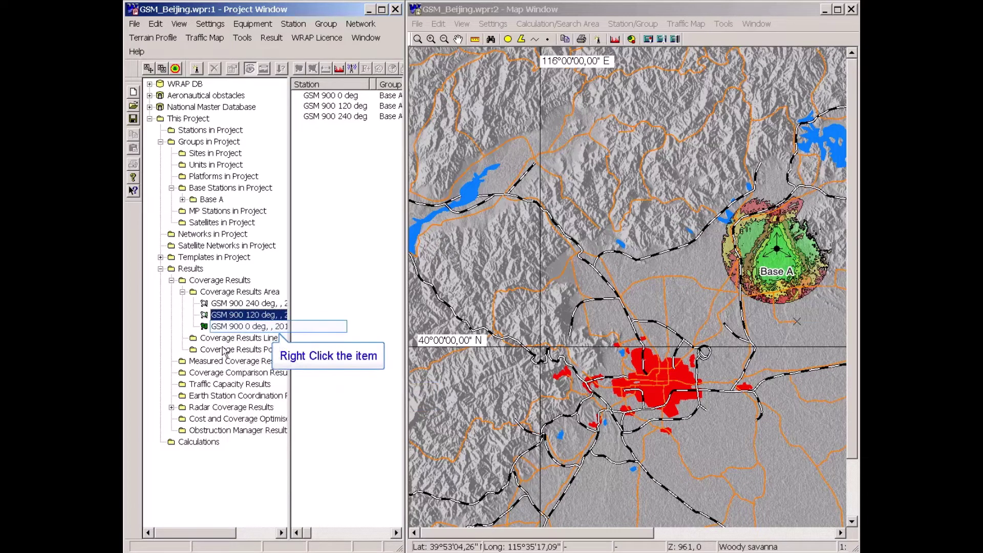
Make the GSM 900 0 deg area coverage result visible on the map.
right_click(222, 328)
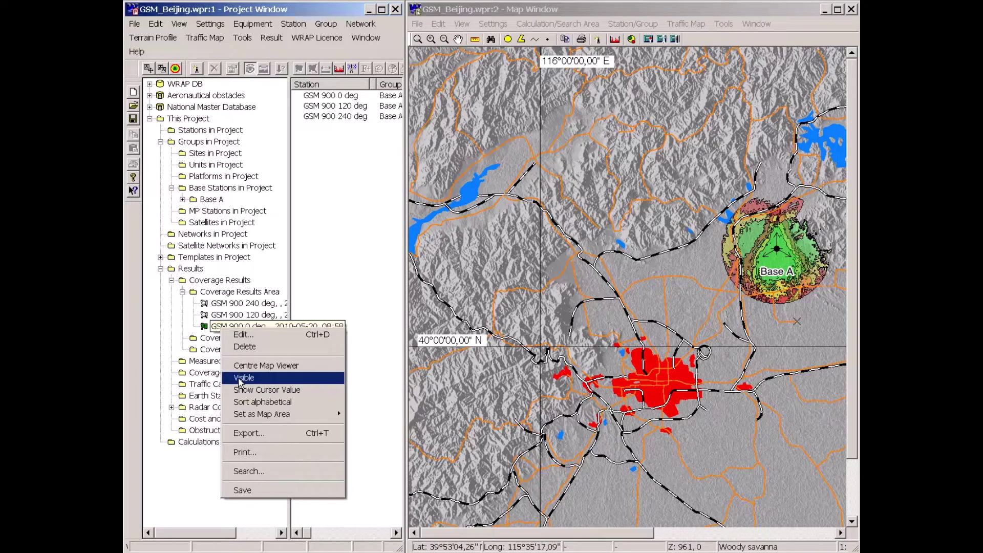
left_click(241, 378)
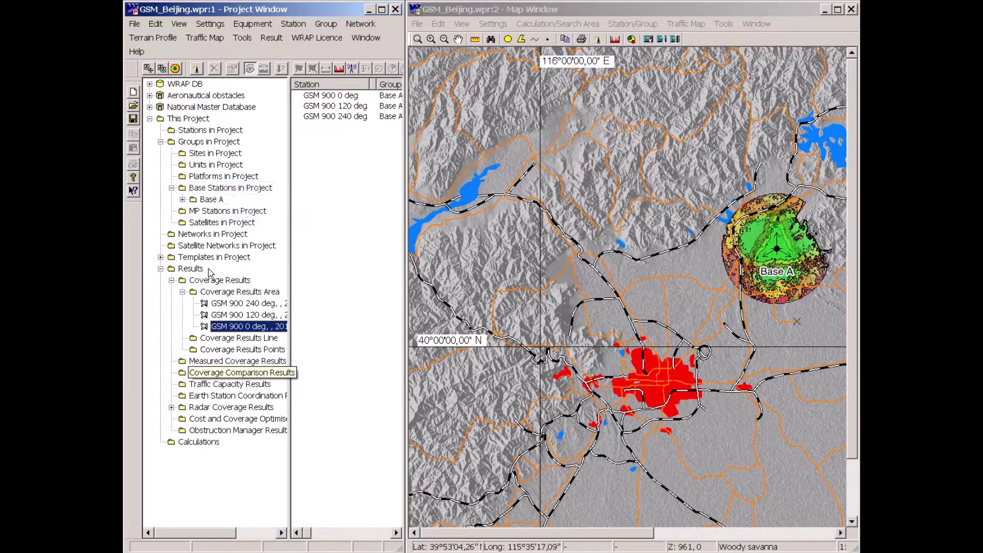
Turn on automatic coverage calculation and place three copies of Base A on the map, to its west, south-southwest and south-southeast.
left_click(209, 189)
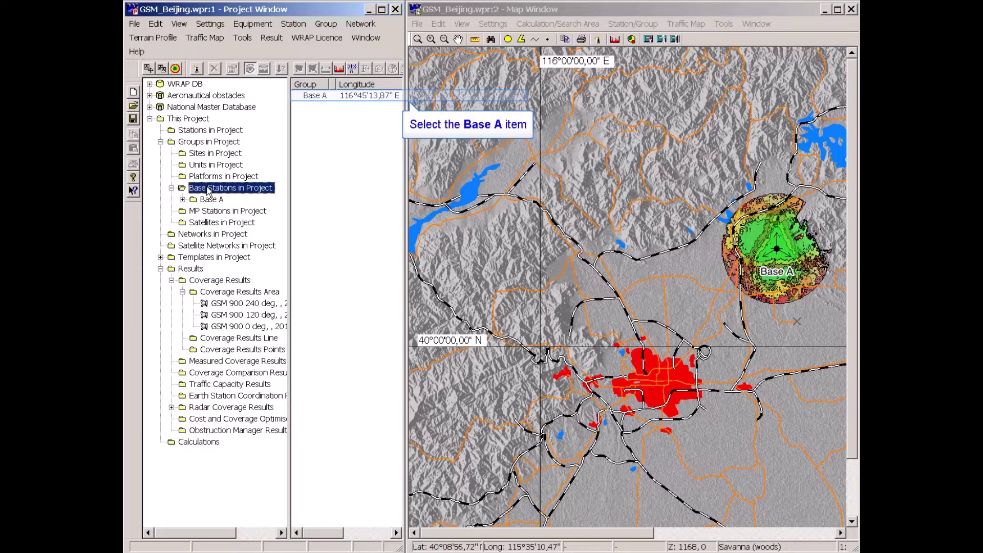
left_click(314, 97)
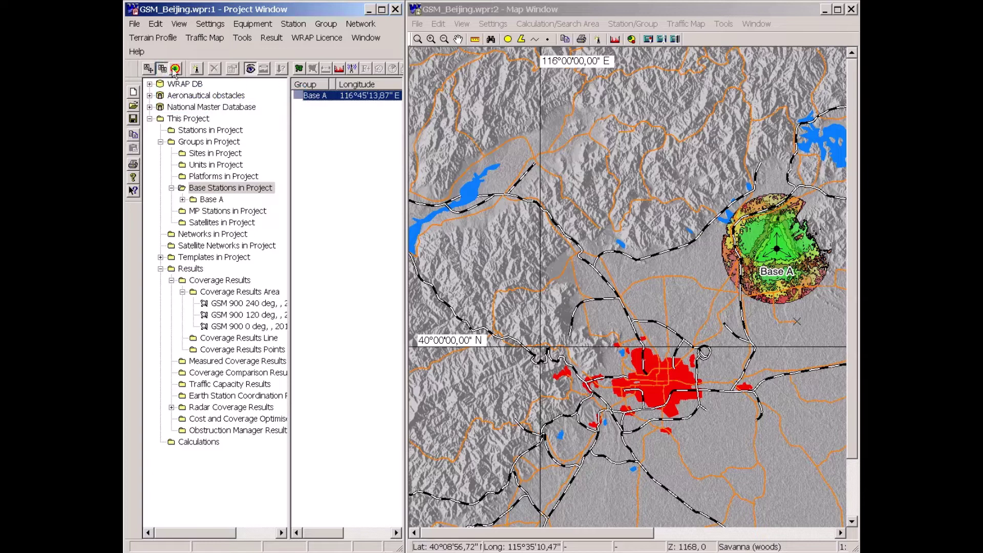
left_click(176, 70)
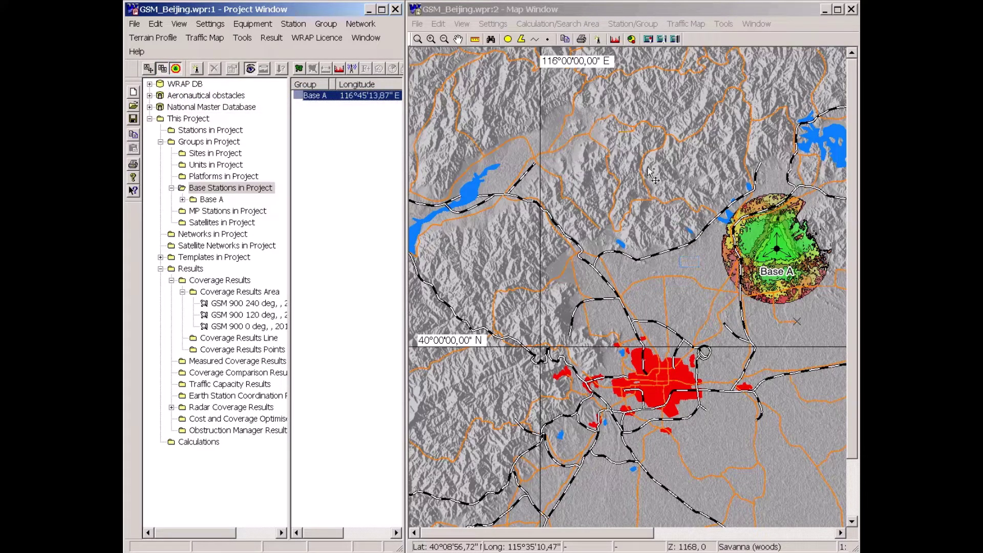
left_click(691, 263)
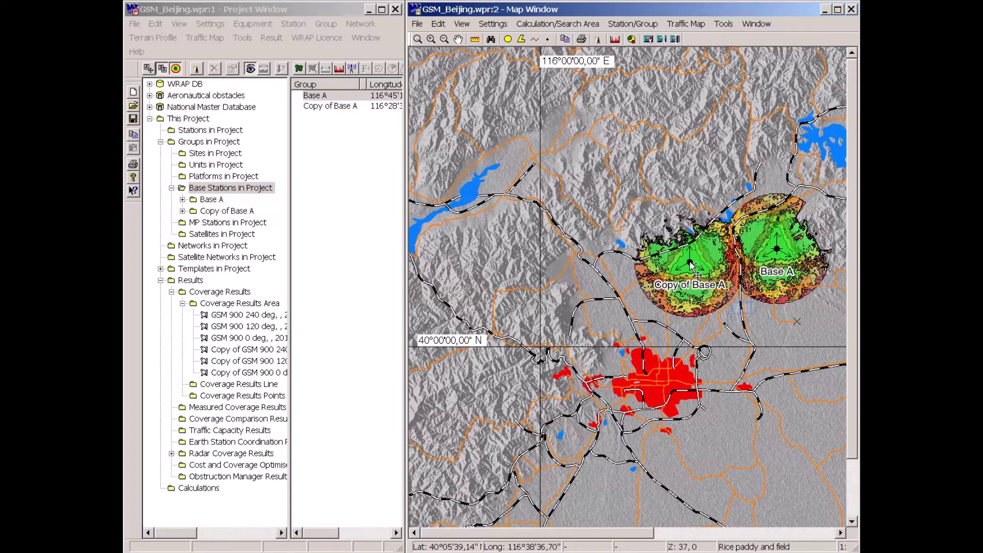
left_click_drag(691, 263, 744, 312)
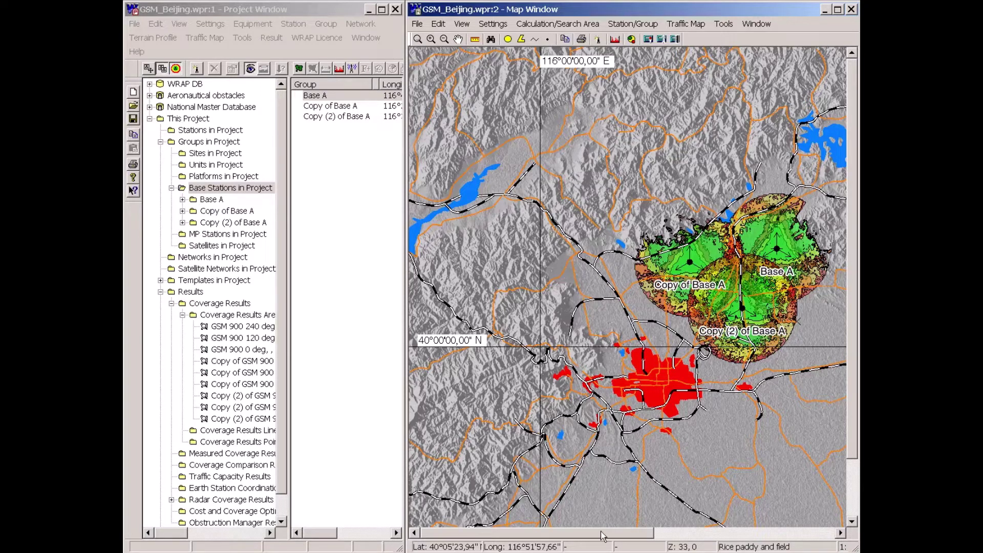
left_click_drag(603, 535, 662, 537)
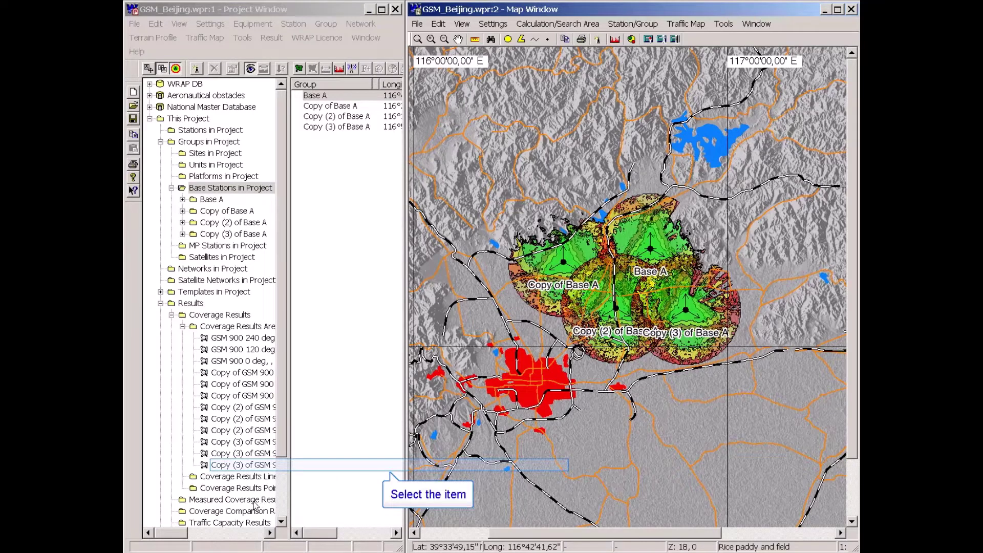
Create a composite result from all the area coverage results of Base A and its three copies.
left_click(205, 467, "shift")
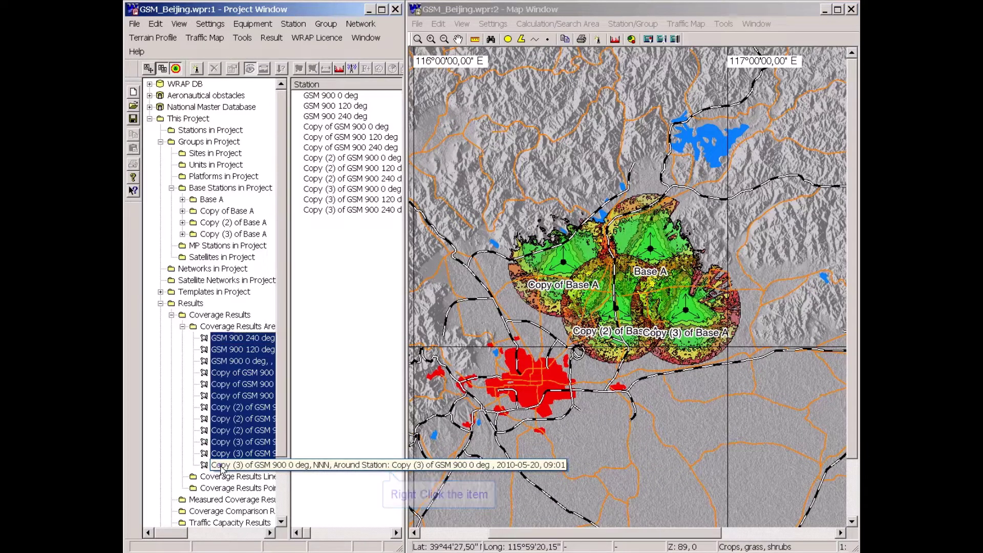
right_click(224, 469)
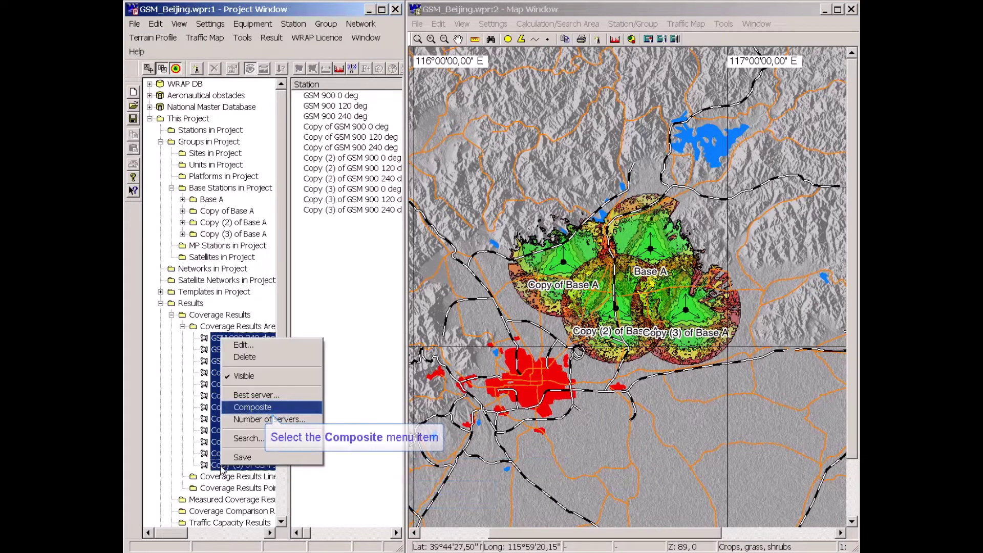
left_click(238, 407)
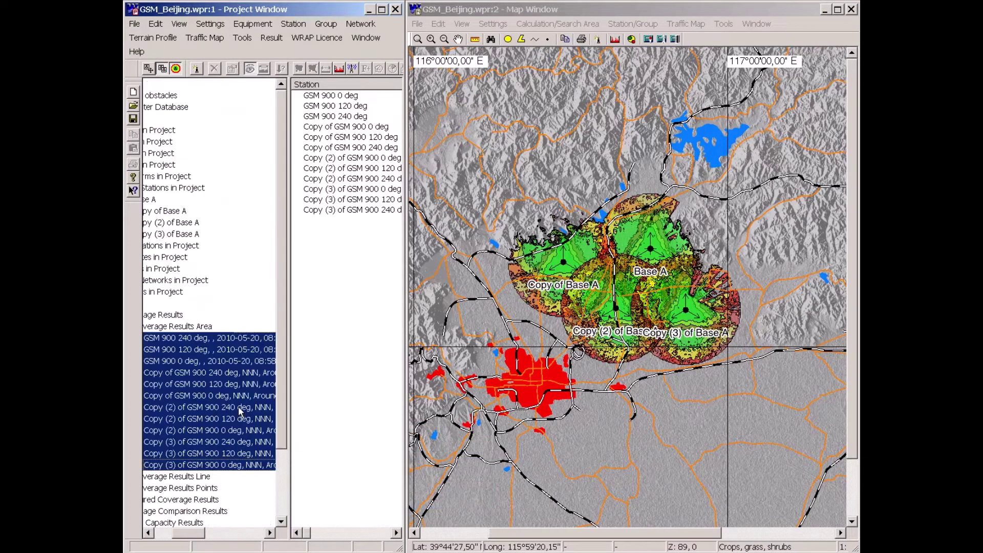
Hide the individual area coverage results and make the composite result visible on the map.
right_click(171, 398)
left_click(194, 432)
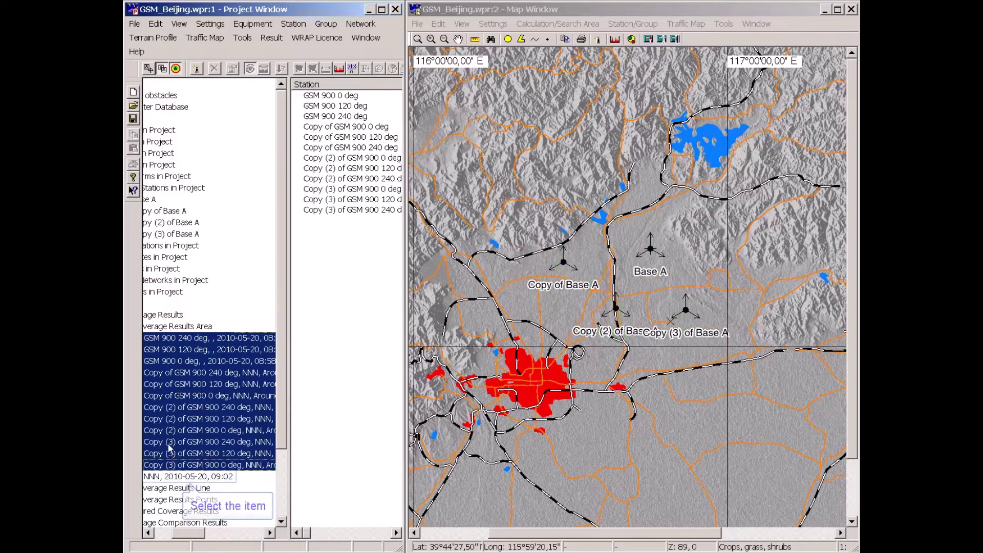
left_click(165, 478)
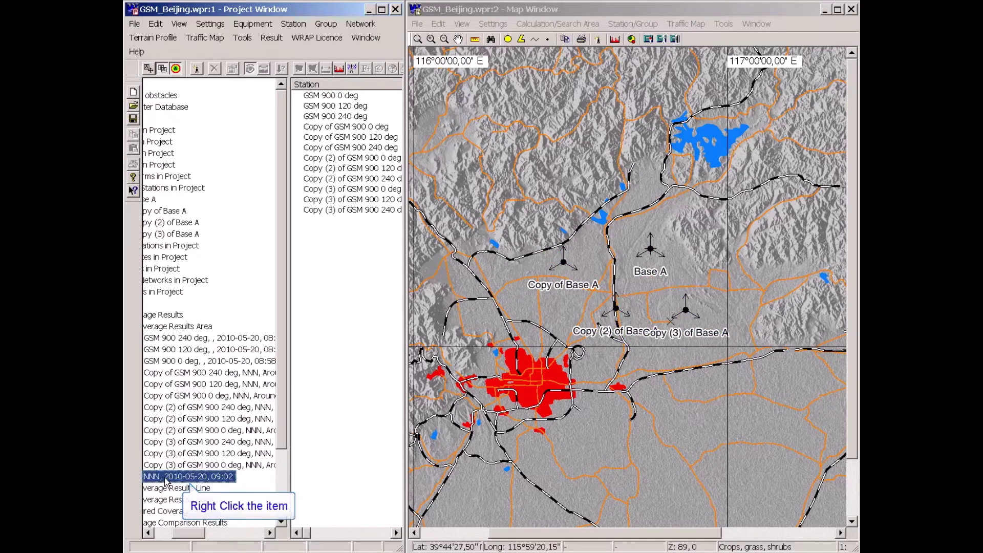
right_click(165, 479)
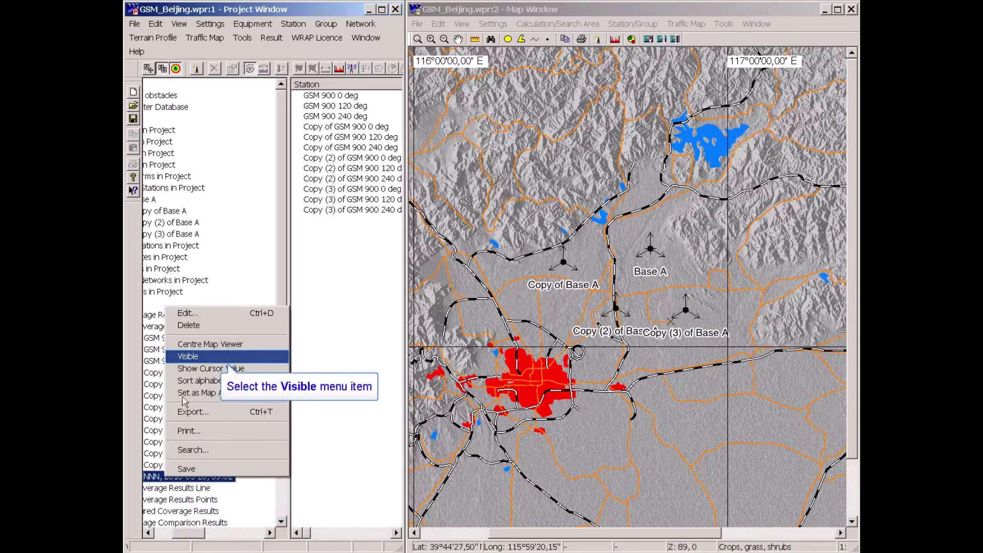
left_click(186, 357)
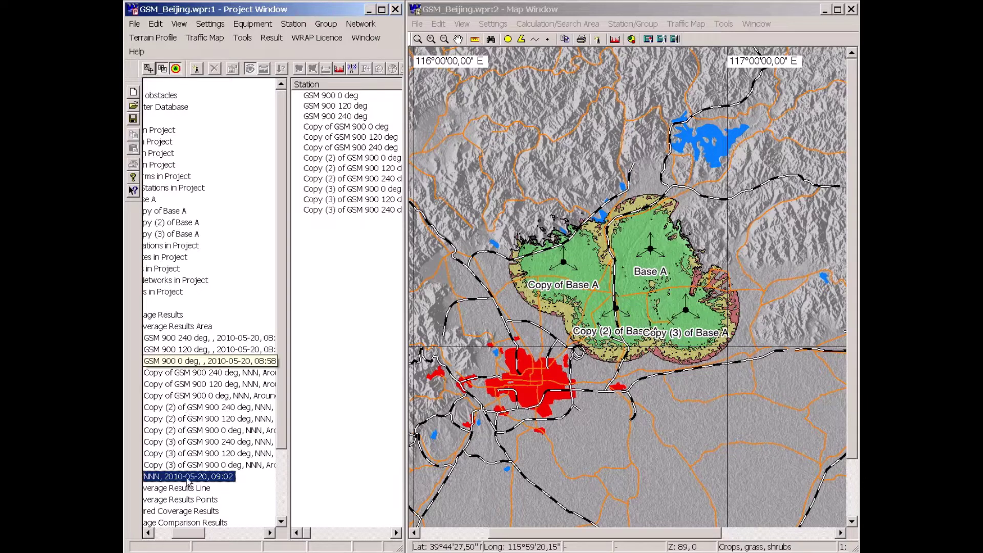
left_click_drag(189, 534, 182, 534)
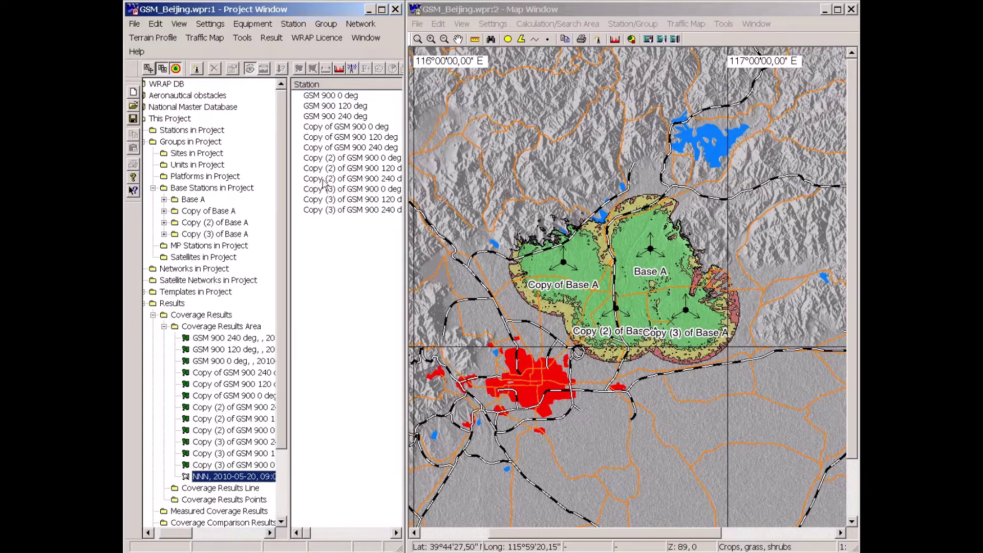
Delete all stations from GSM 900 0 deg through Copy (3) of GSM 900 240 deg.
left_click(325, 98)
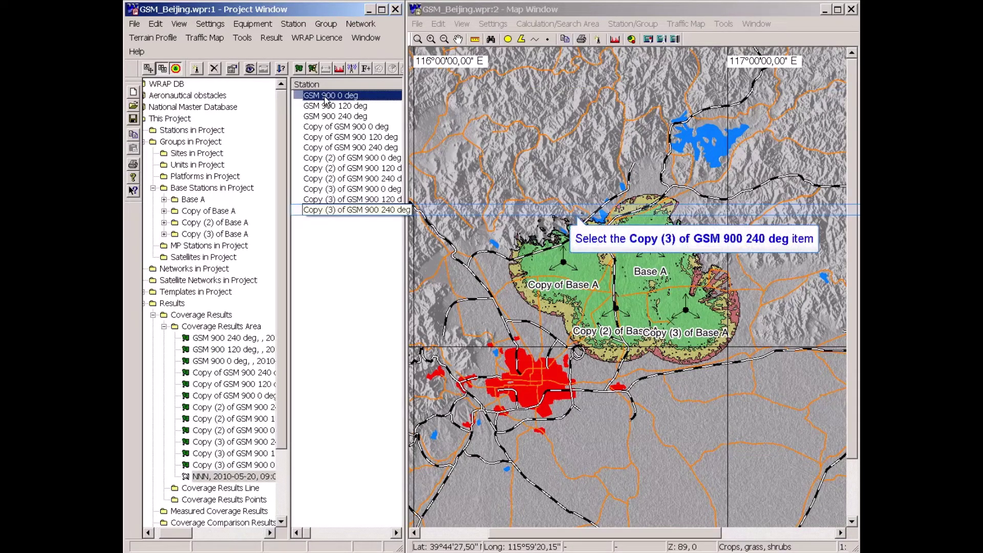
left_click(318, 211, "shift")
key("Delete")
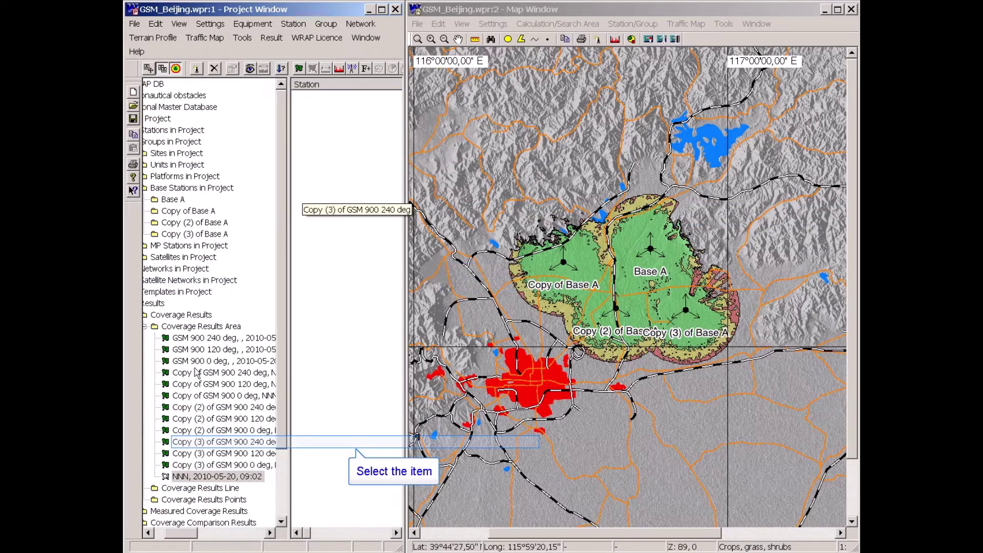
Delete the individual area coverage results, keeping the composite, and hide the composite result on the map.
left_click(193, 442)
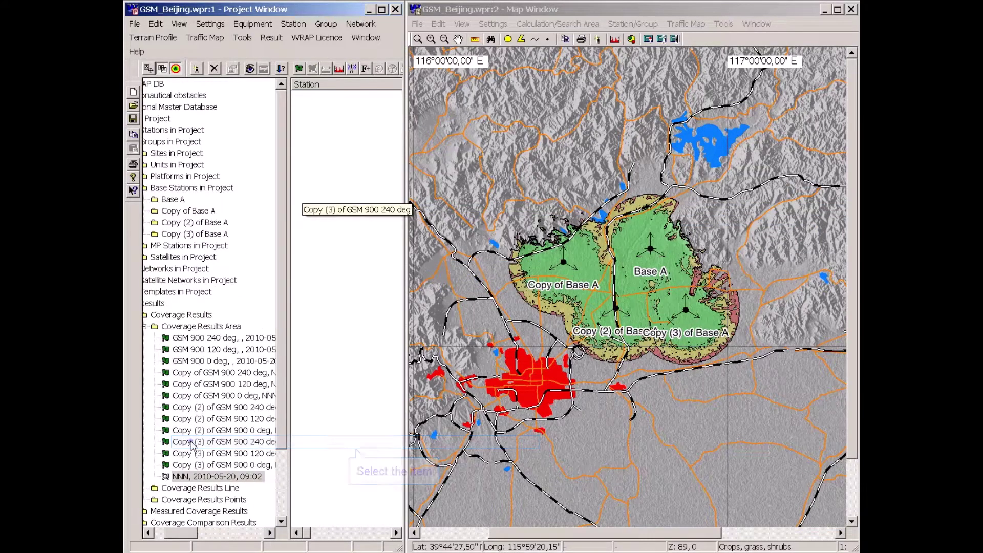
left_click(176, 469, "shift")
key("Delete")
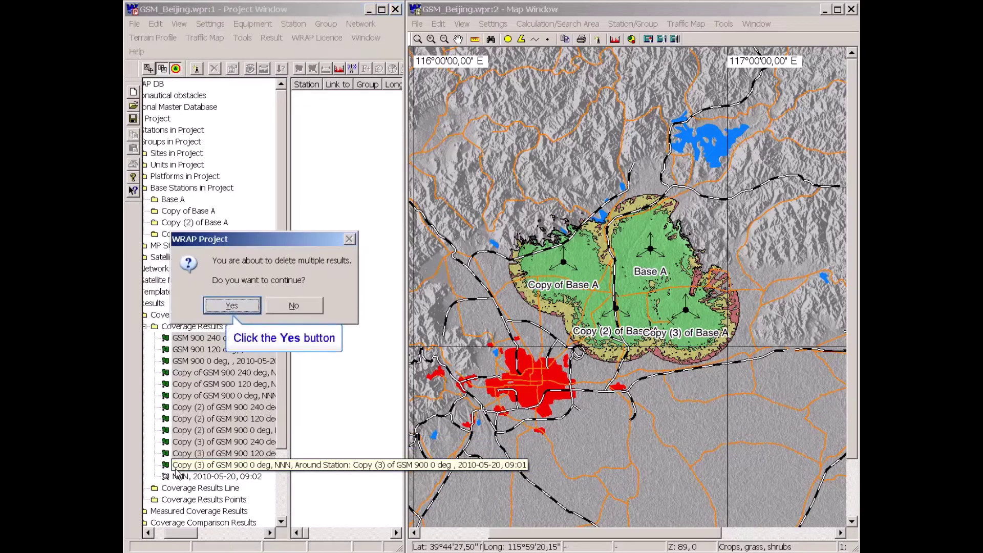
left_click(231, 305)
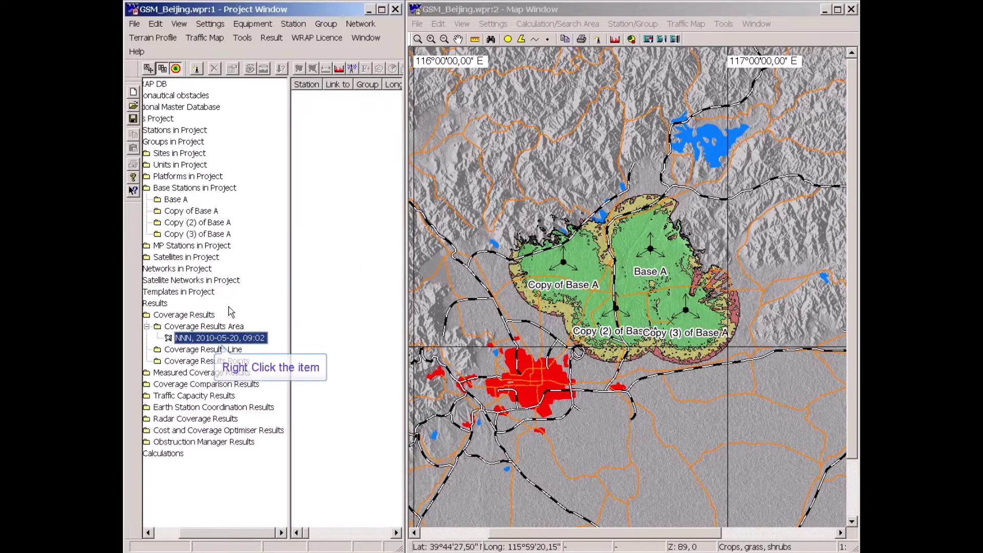
right_click(189, 340)
left_click(202, 386)
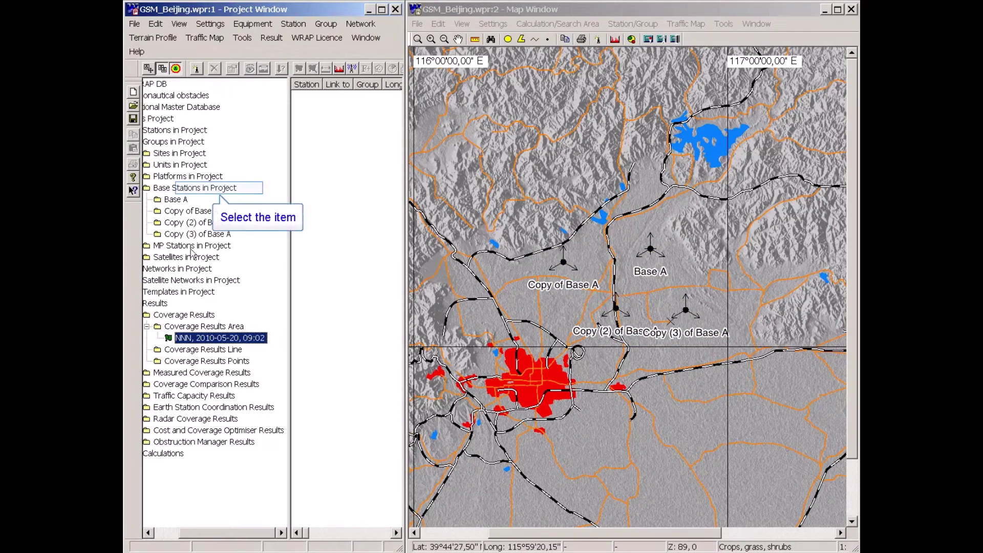
Delete the Base A group and its three copies from the project's base stations.
left_click(195, 188)
left_click(313, 98)
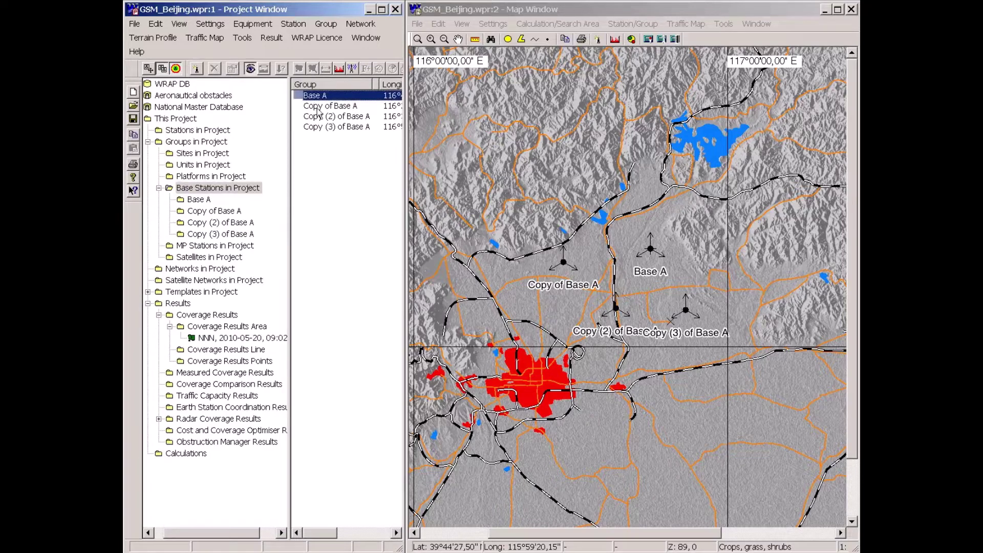
left_click(320, 128, "shift")
right_click(321, 128)
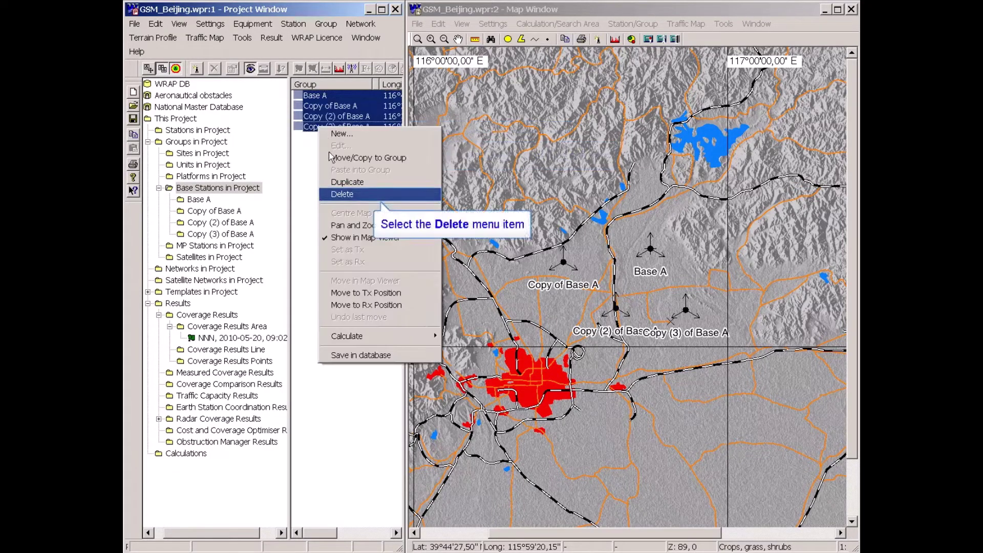
left_click(343, 194)
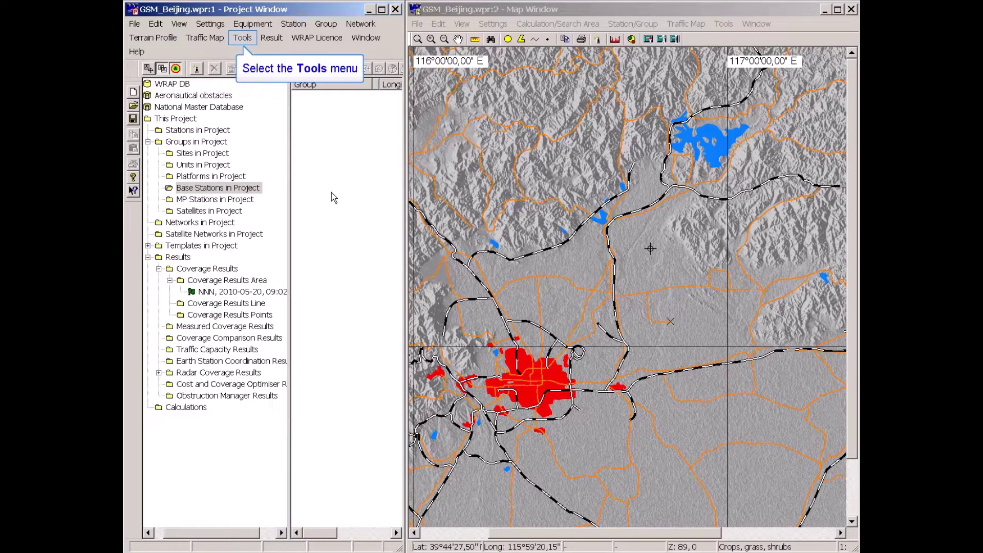
Open the Cost and Coverage Optimiser and load its settings from GSM.wco.
left_click(243, 39)
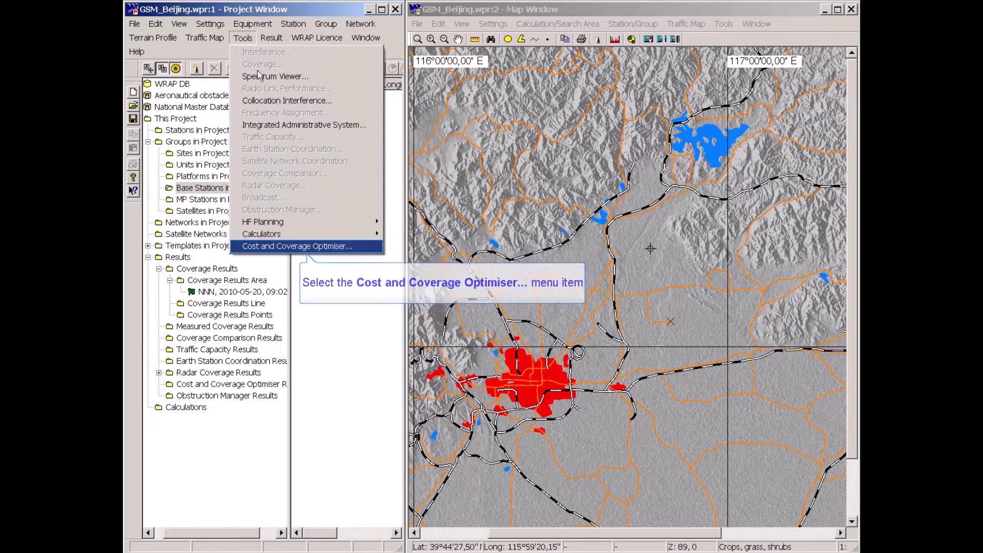
left_click(268, 247)
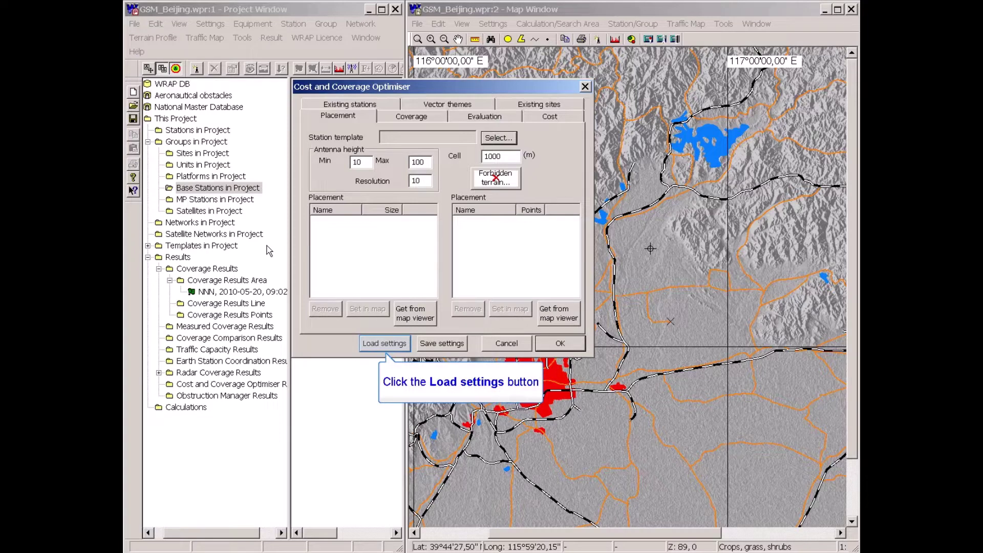
left_click(386, 345)
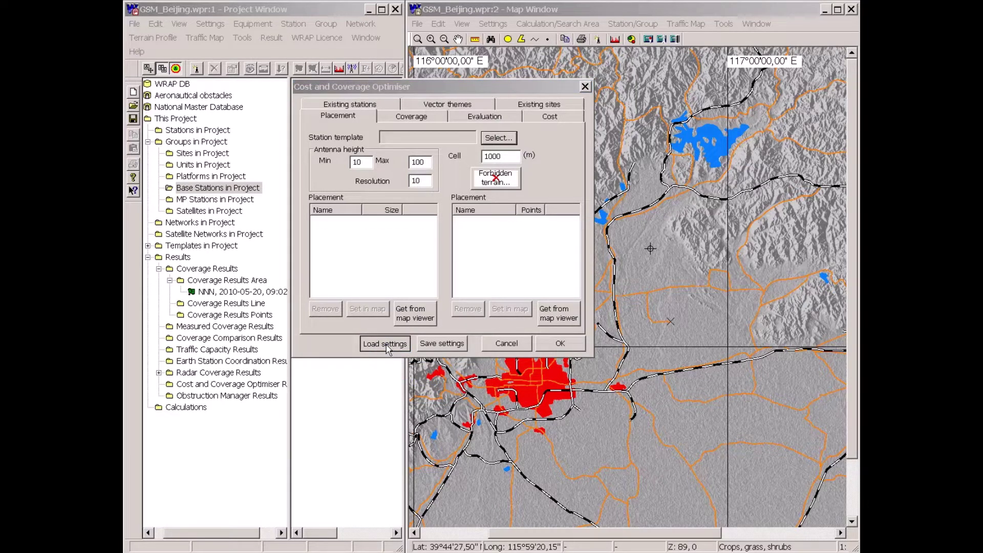
left_click(333, 122)
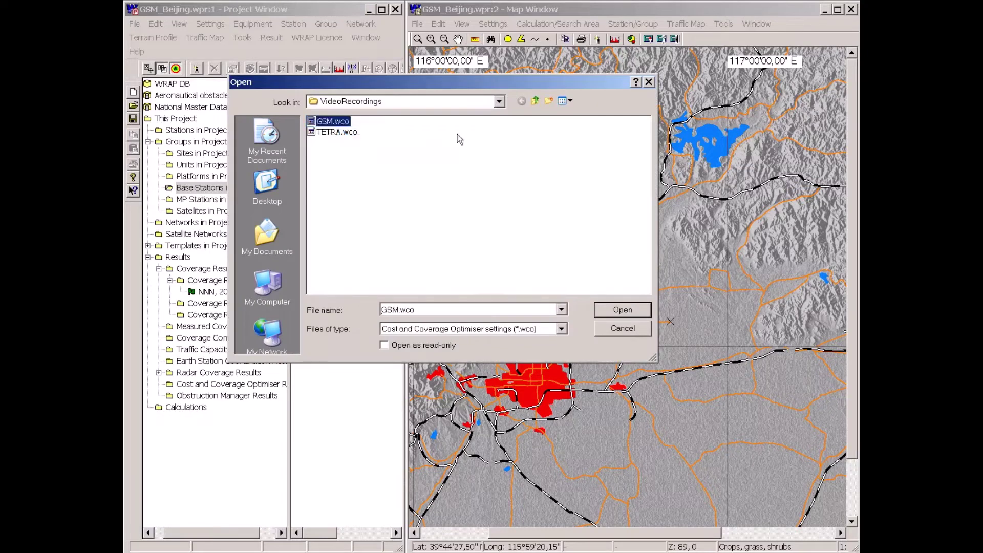
left_click(625, 311)
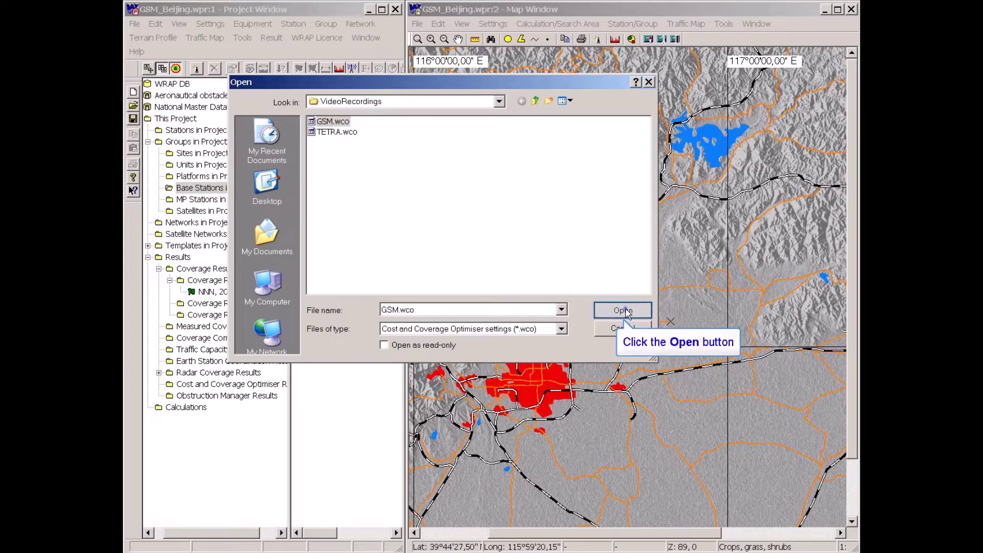
Set the optimiser's Area 1 coverage area in the map, with the dialog moved clear of the map.
left_click_drag(534, 92, 378, 63)
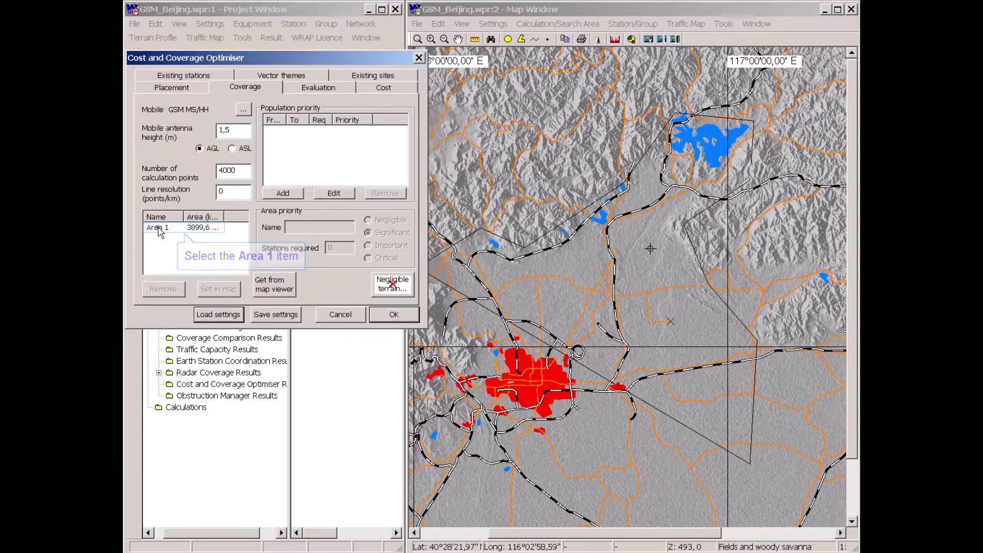
left_click(159, 228)
left_click(208, 289)
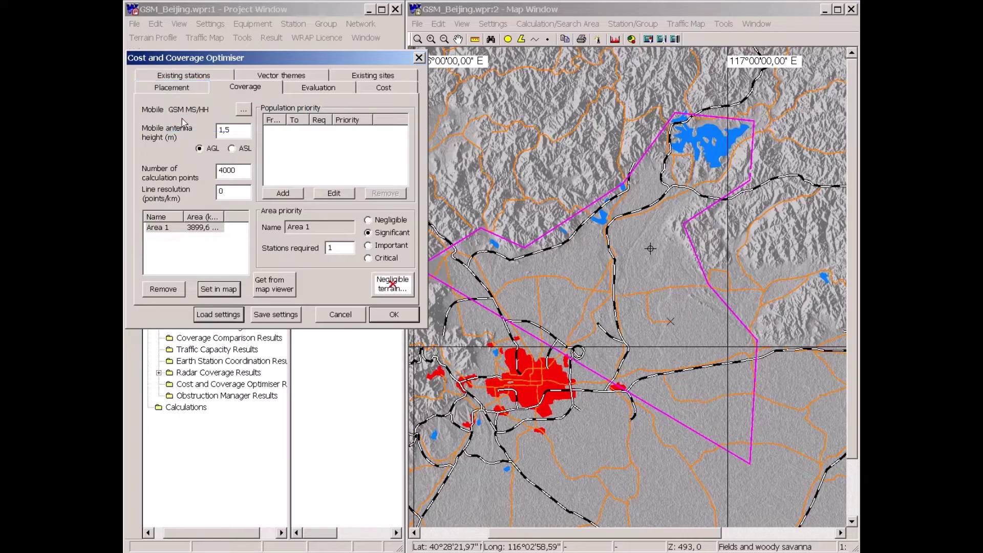
Review the optimiser's placement settings for Area 1 and its forbidden placement terrains, closing the terrain list without edits.
left_click(184, 90)
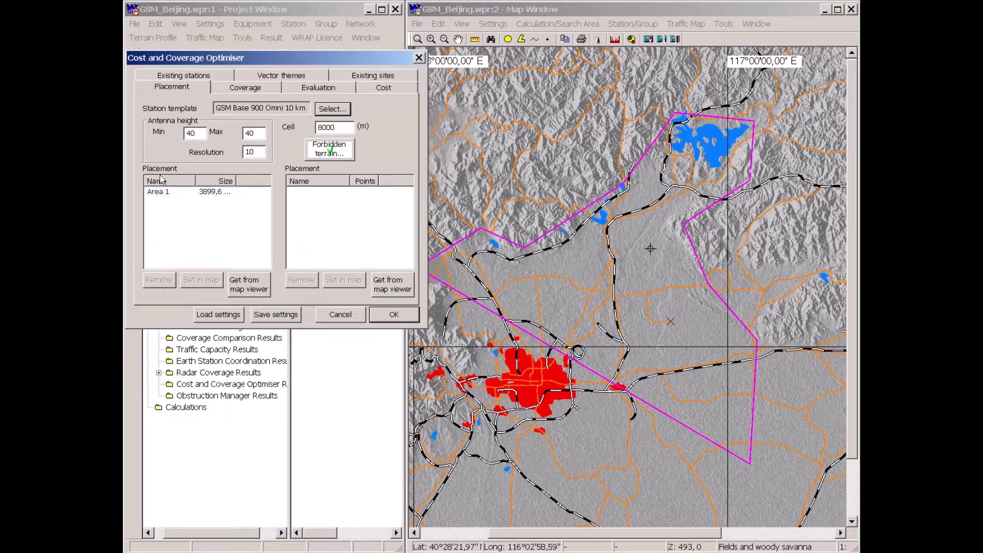
left_click(161, 194)
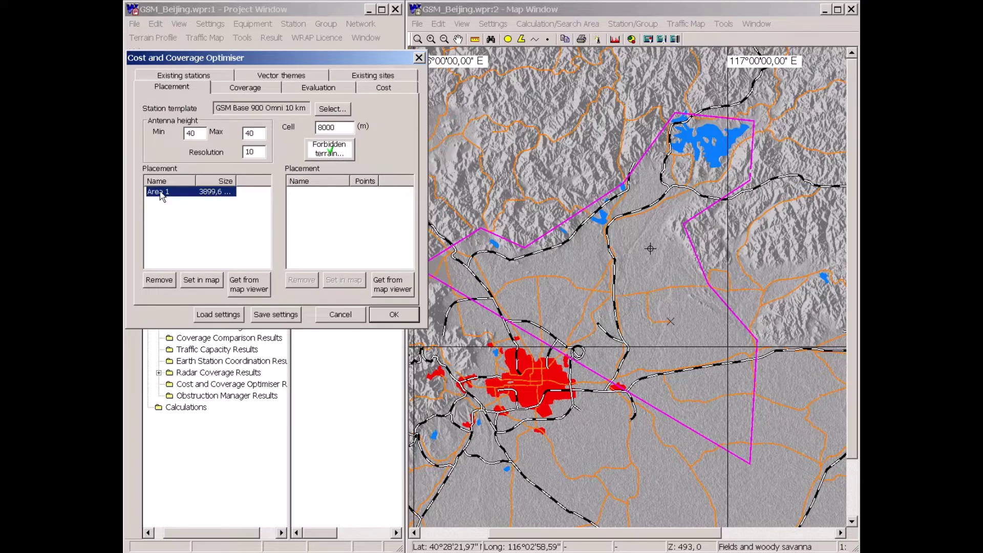
key("Tab")
left_click(335, 154)
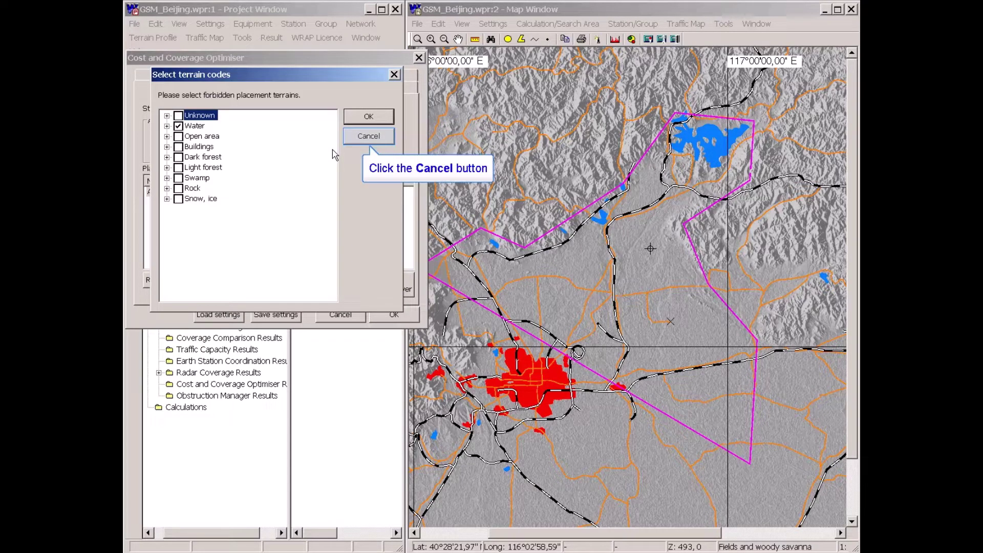
left_click(370, 136)
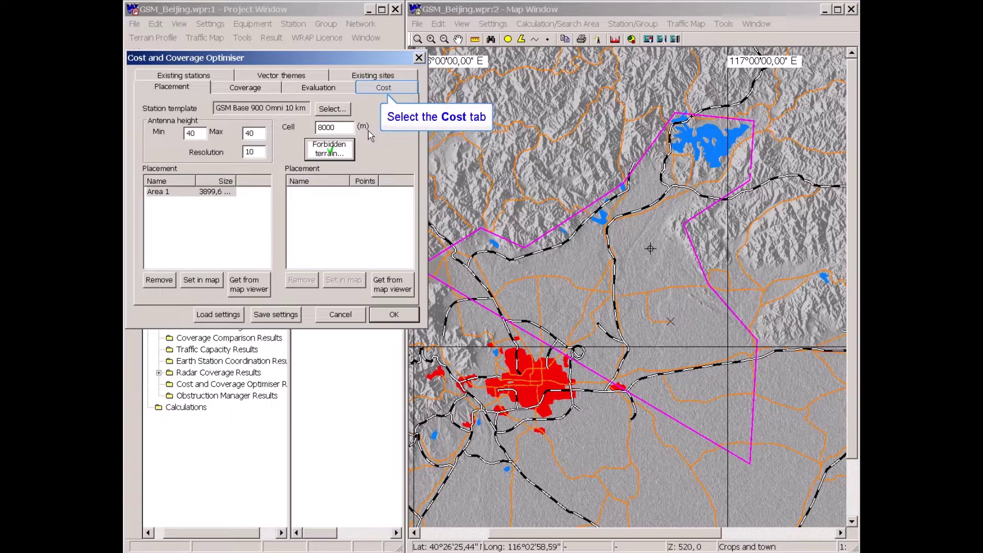
Review the optimiser's cost settings for the 40 m antenna tower and return to the placement settings.
left_click(368, 90)
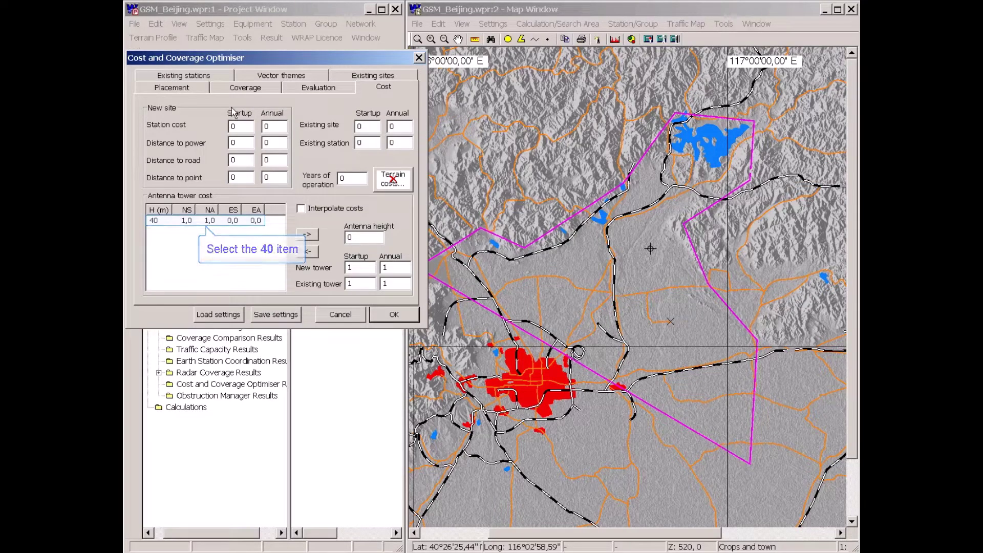
left_click(158, 222)
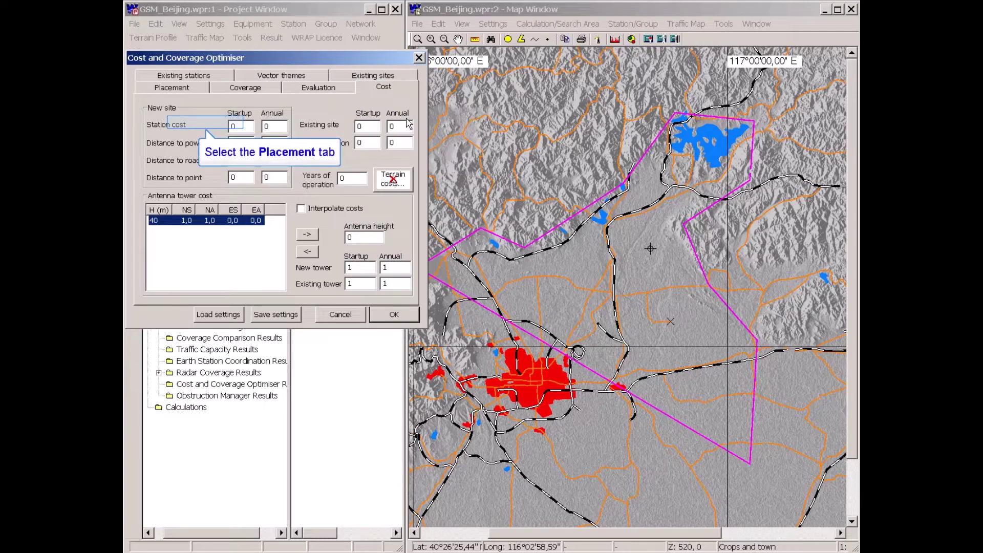
left_click(213, 127)
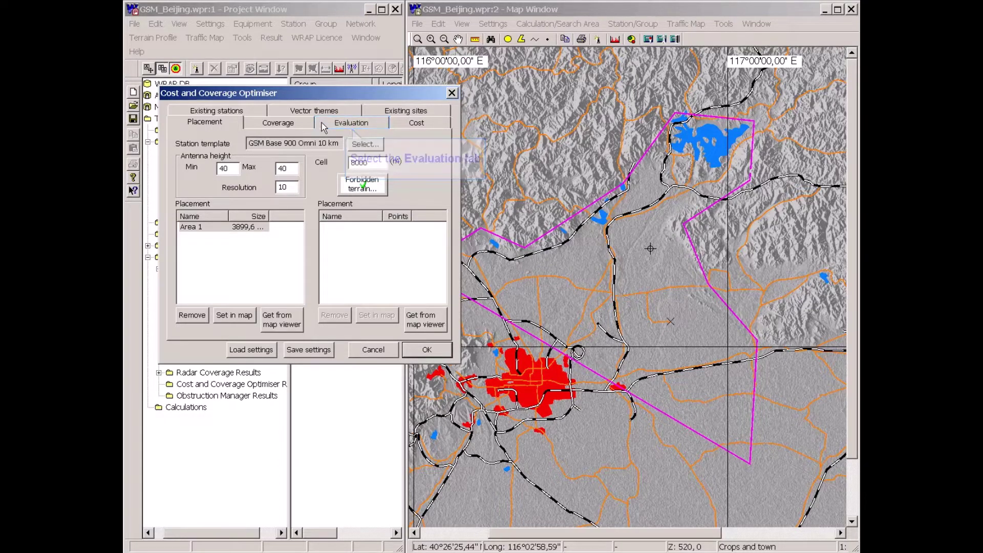
Use a minimum coverage of 95% as the evaluation's solution criterion, after trying maximum cost, and start the optimisation.
left_click(345, 128)
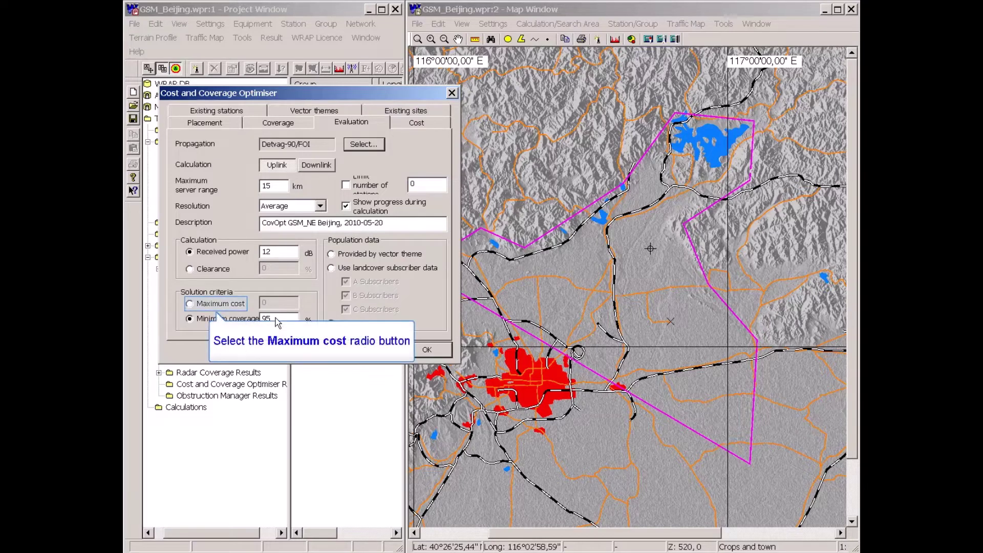
left_click(190, 304)
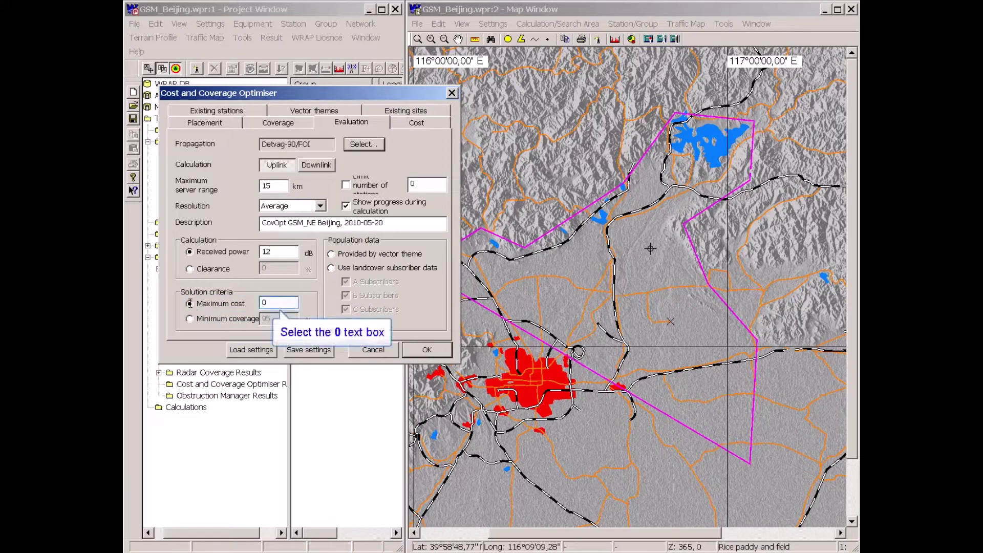
left_click(273, 302)
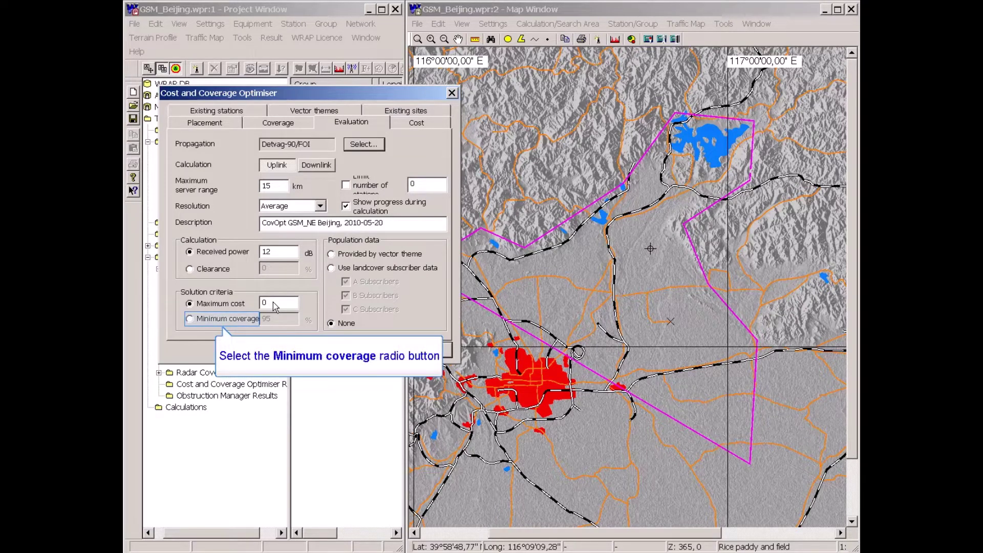
left_click(190, 319)
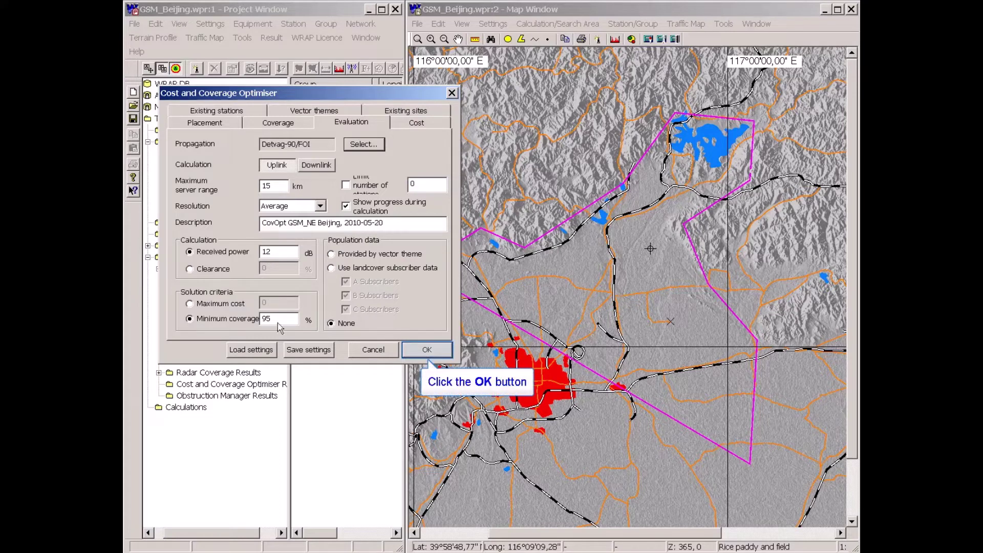
left_click(428, 350)
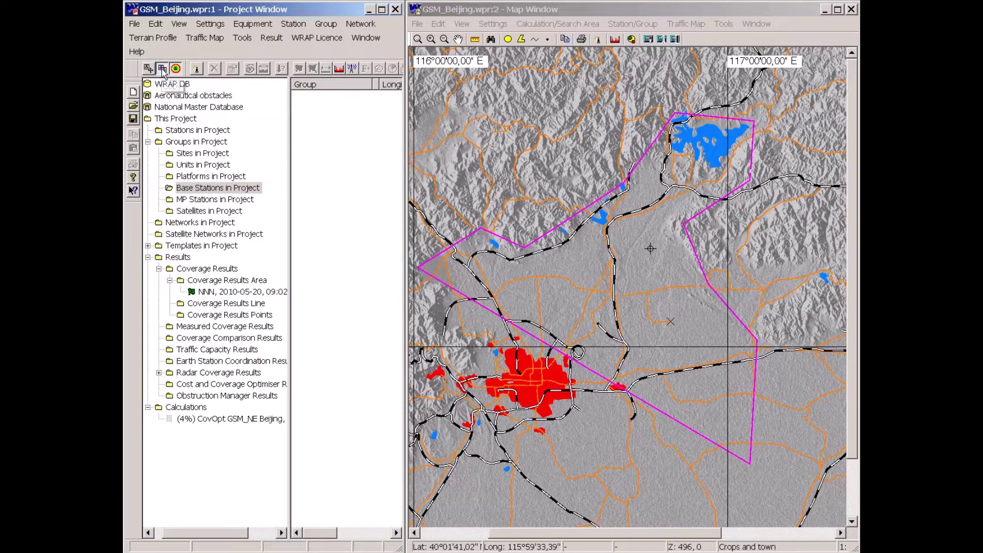
Open the CovOpt GSM_NE Beijing result among the Cost and Coverage Optimiser results.
left_click(163, 72)
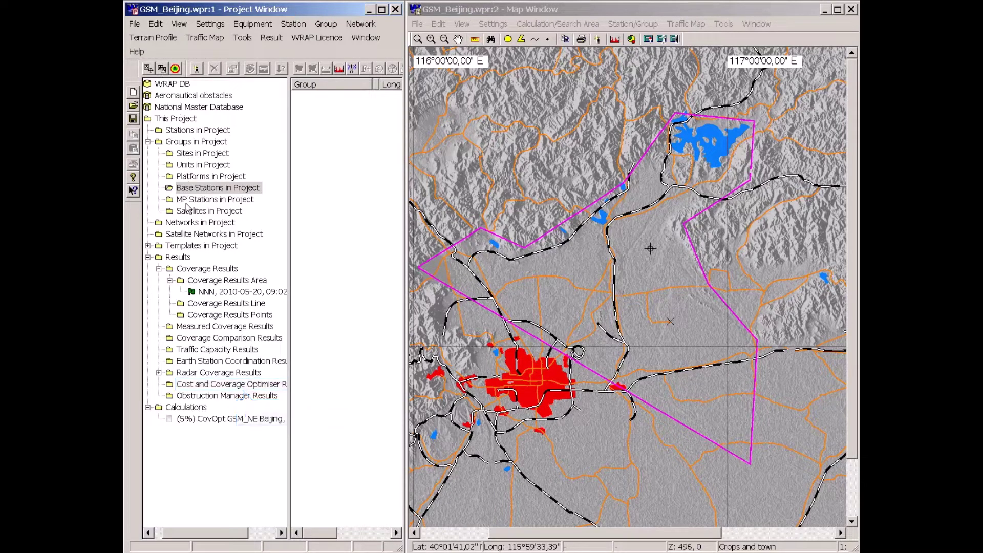
double_click(190, 385)
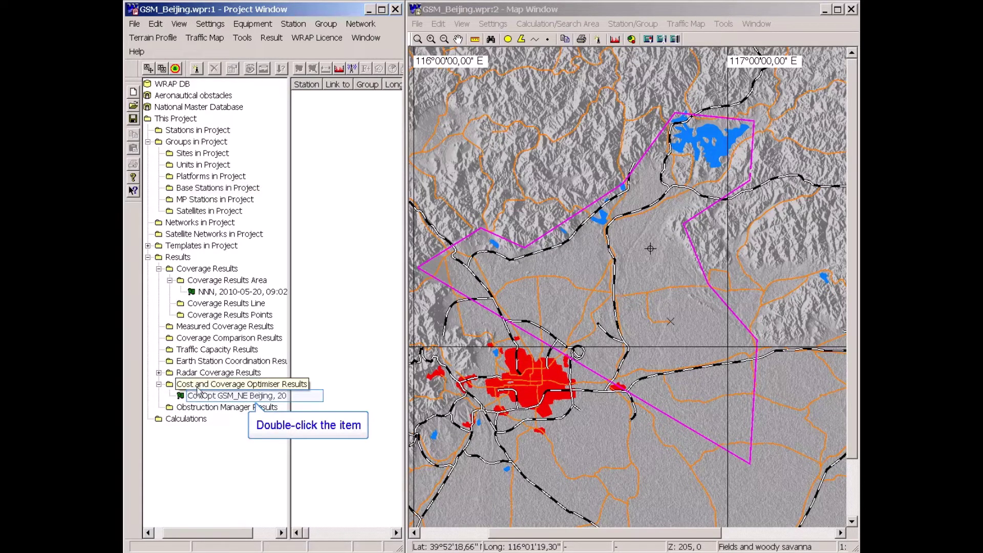
double_click(202, 397)
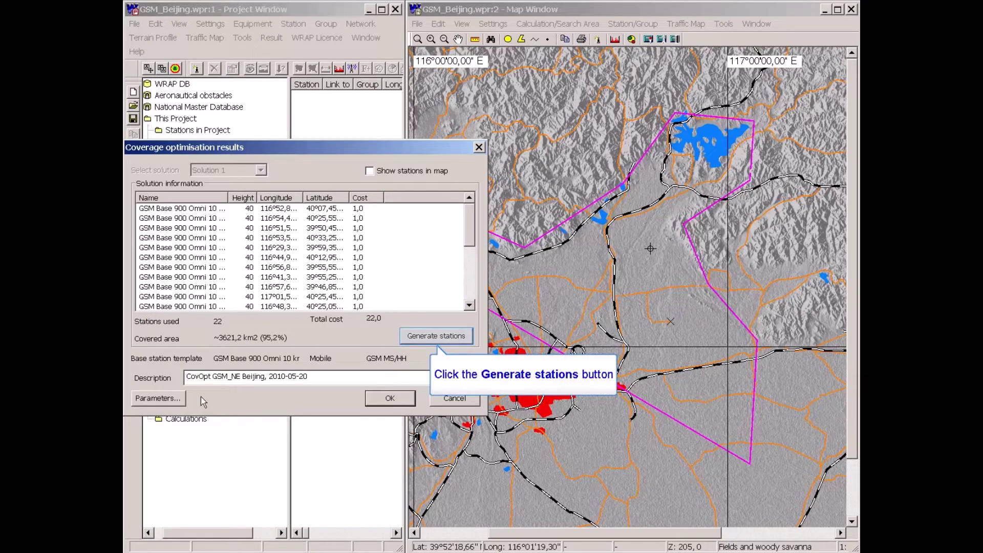
Generate base stations from the optimisation solution with the GSM 900 3x120 deg Base Station template, naming the group Base, and accept the results.
left_click(436, 337)
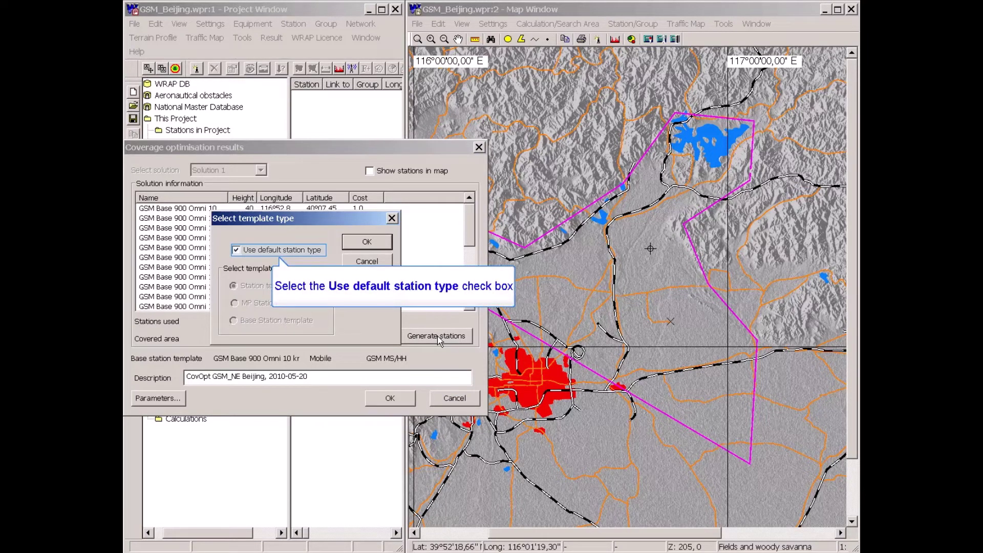
left_click(236, 250)
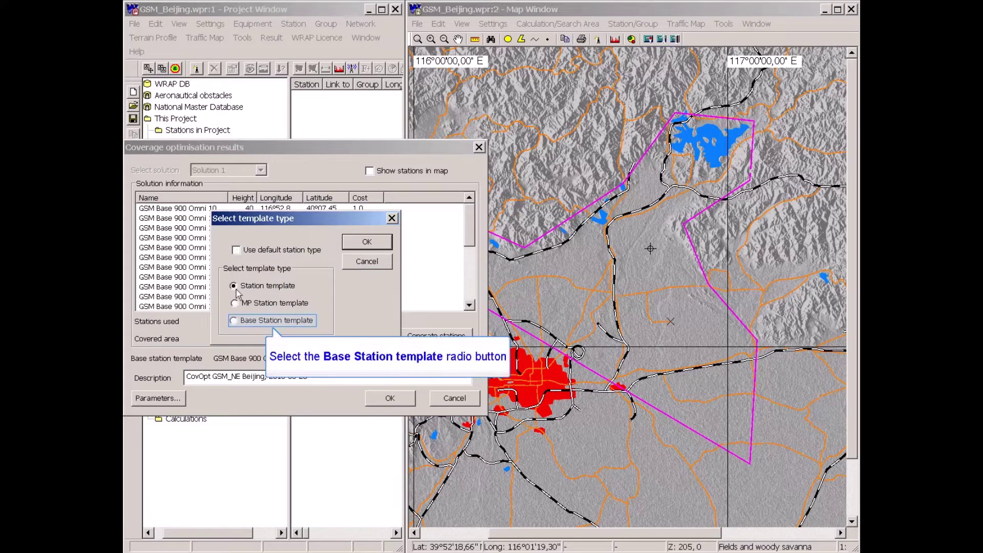
left_click(236, 325)
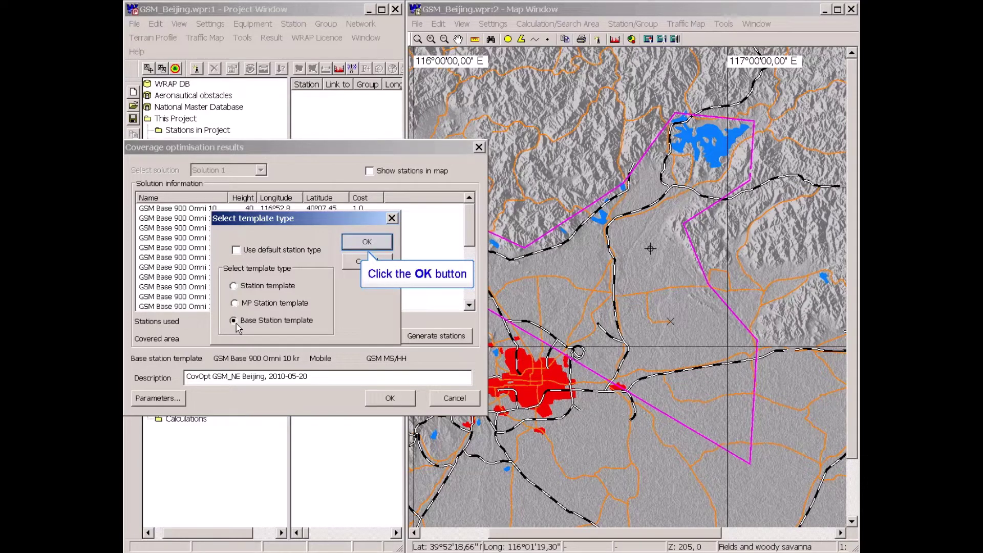
left_click(366, 241)
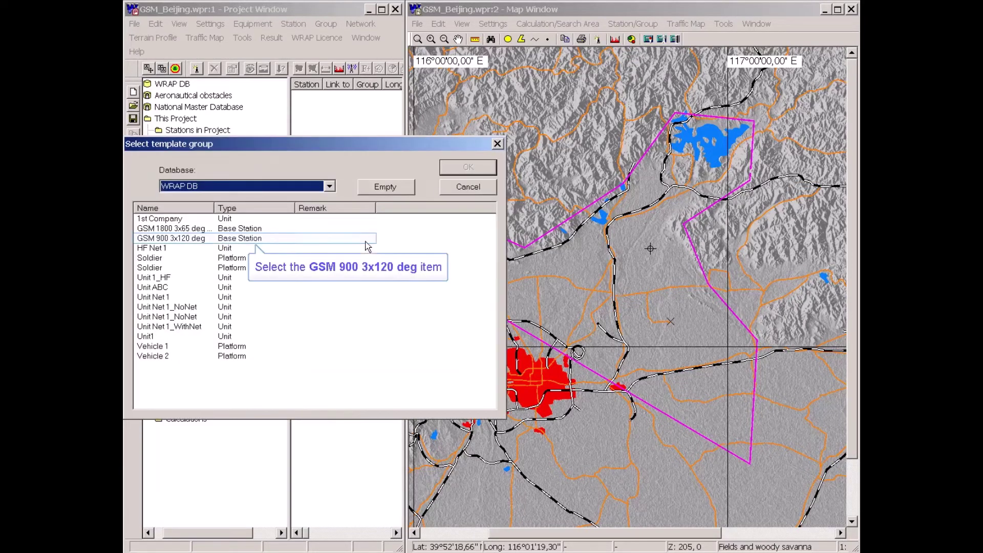
left_click(176, 241)
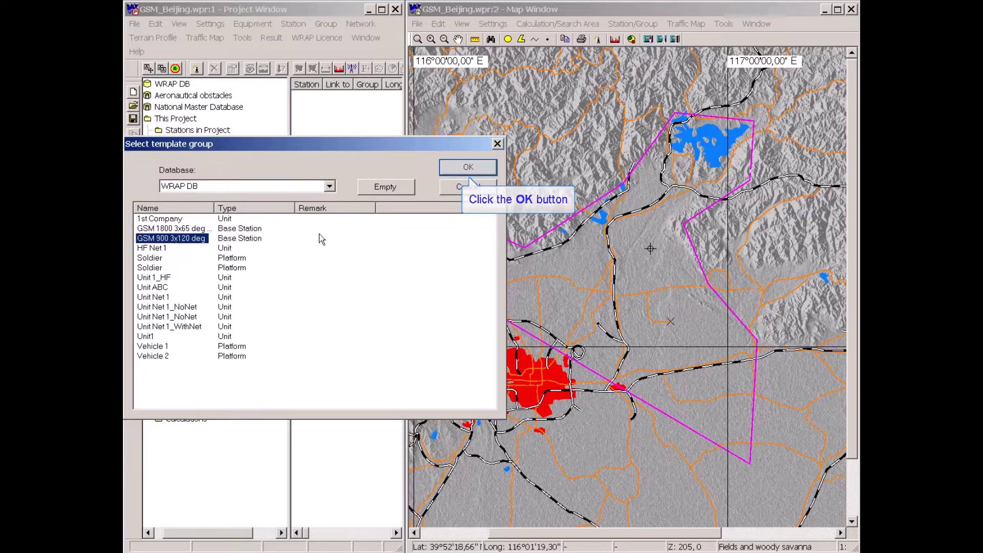
left_click(468, 167)
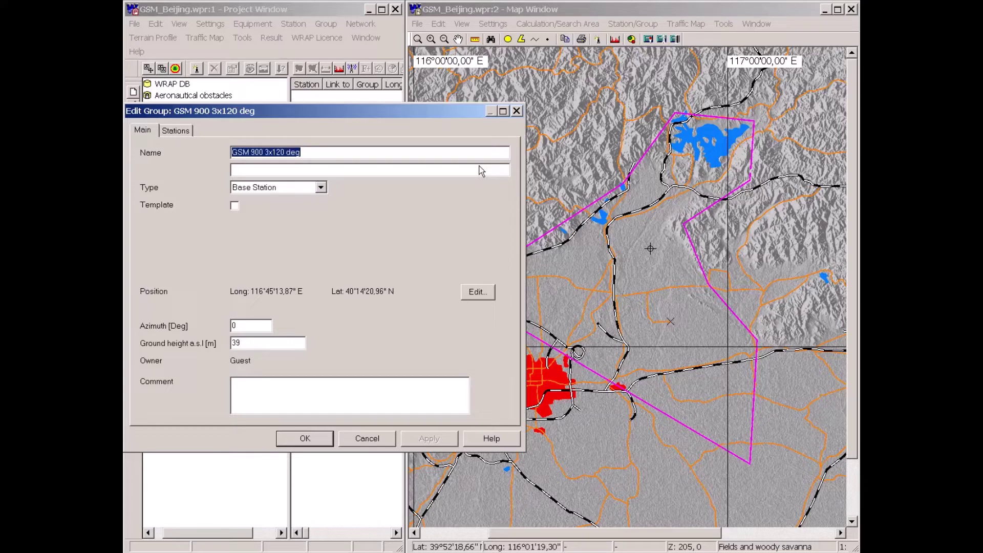
type("Base")
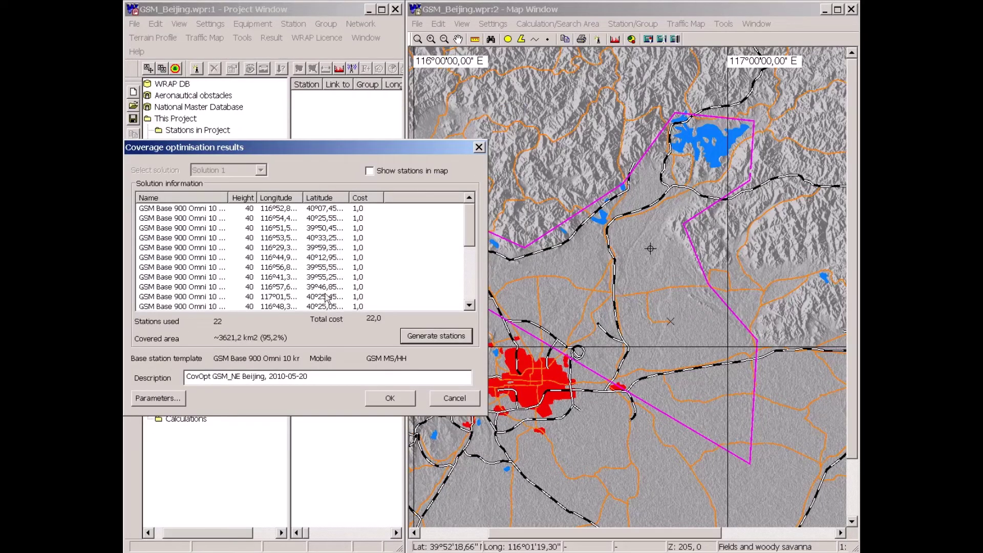
left_click(409, 401)
Show all generated base station groups, Base [1] to Base [22], in the map.
left_click_drag(232, 534, 187, 534)
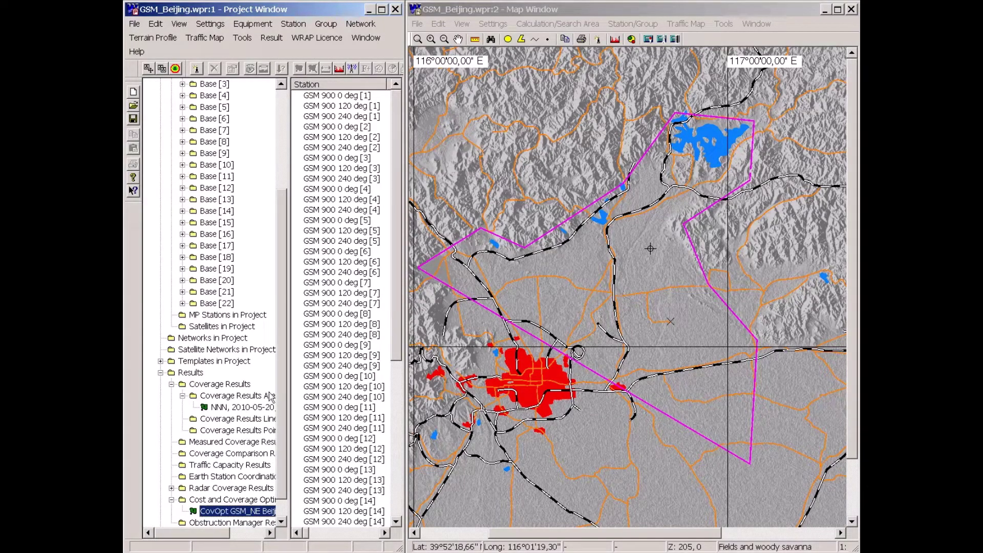
left_click_drag(286, 224, 222, 178)
left_click(221, 178)
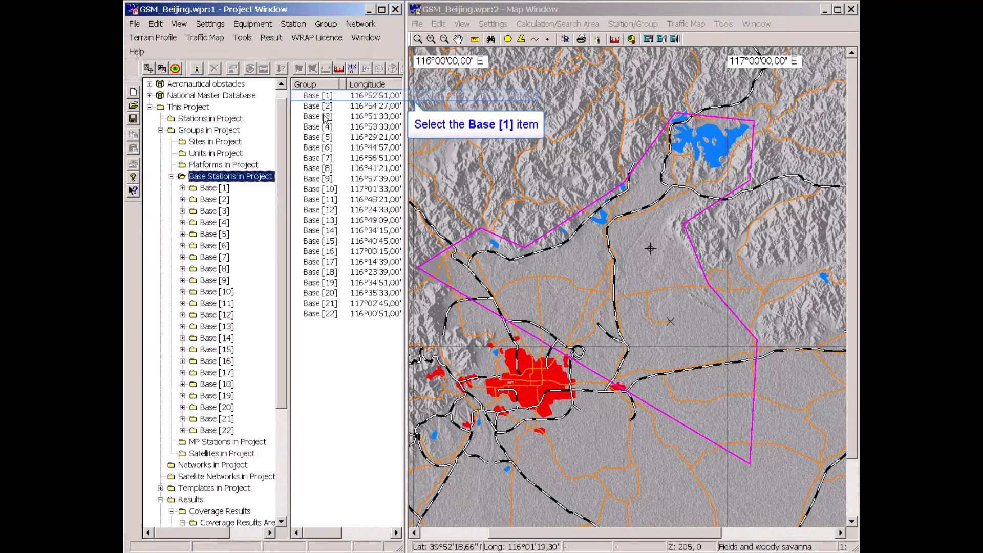
left_click(318, 96)
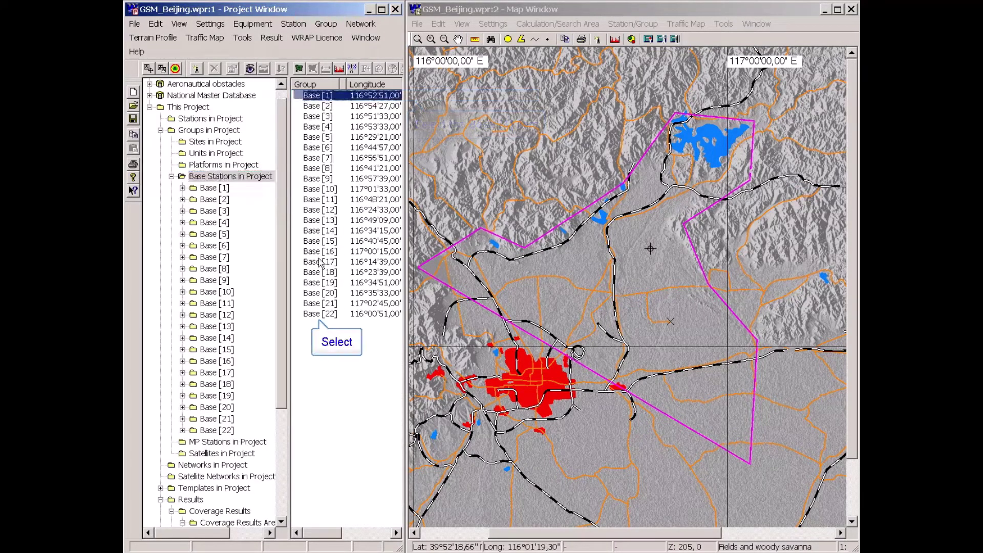
left_click(317, 314, "shift")
right_click(318, 314)
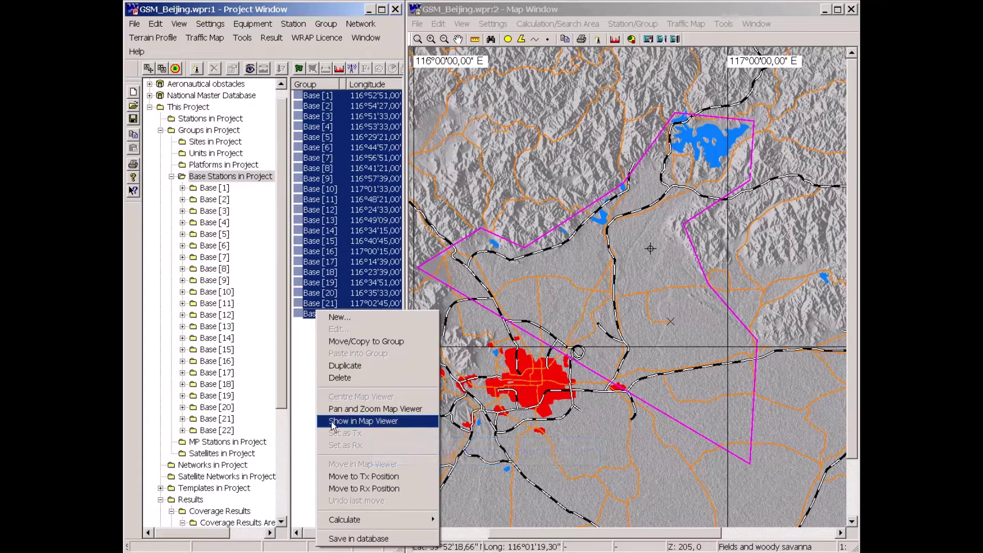
left_click(332, 422)
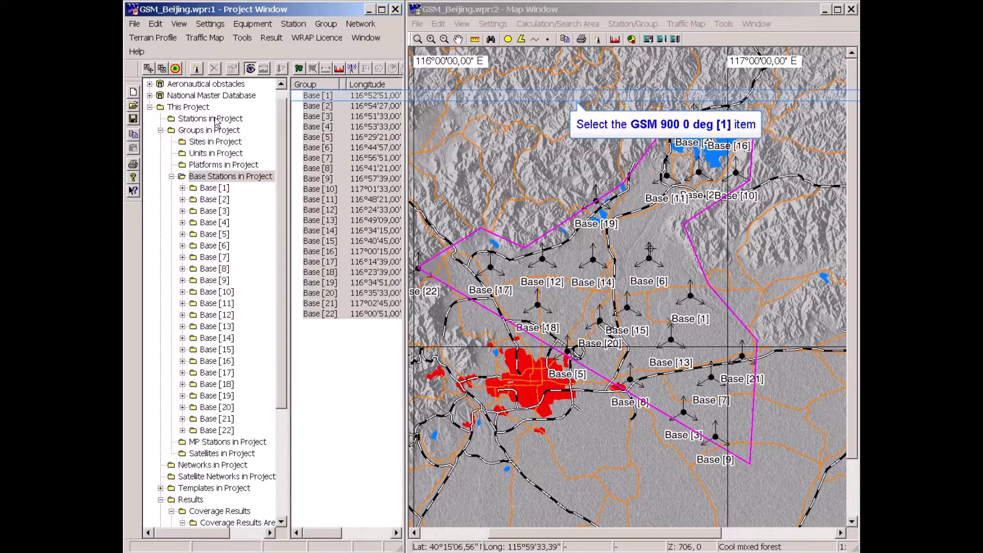
Open Frequency Assignment for all stations in the project and select the cellular GSM allotment from WRAP DB.
left_click(332, 96)
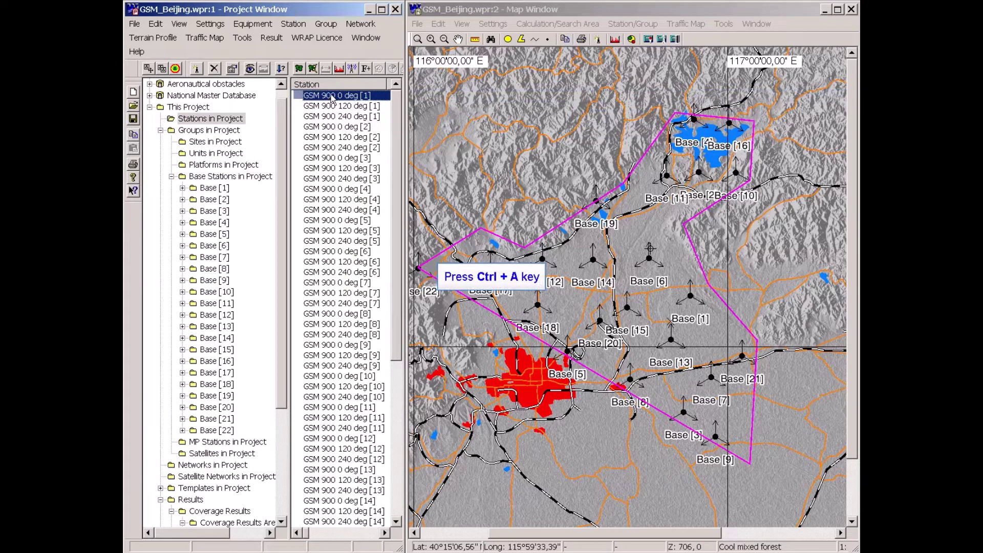
key("ctrl+a")
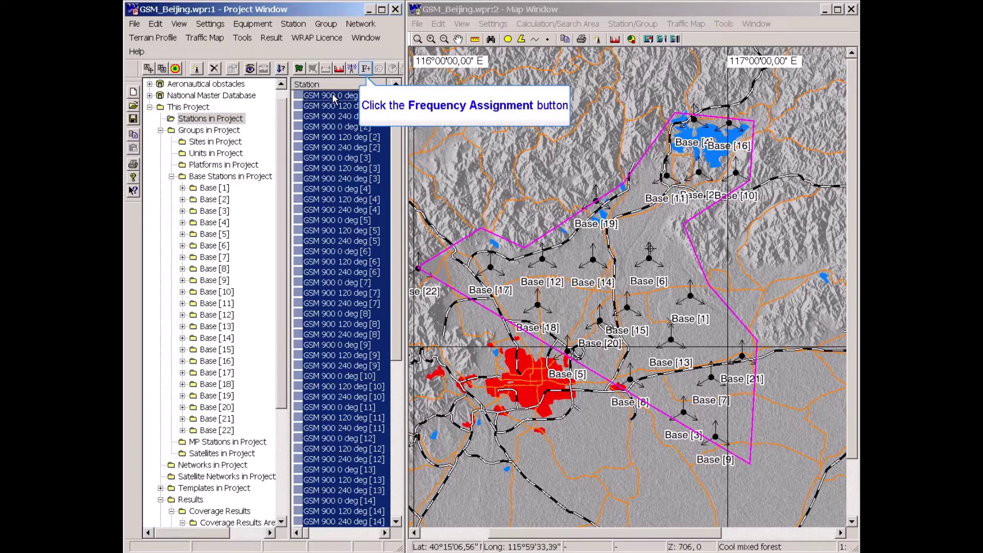
left_click(367, 70)
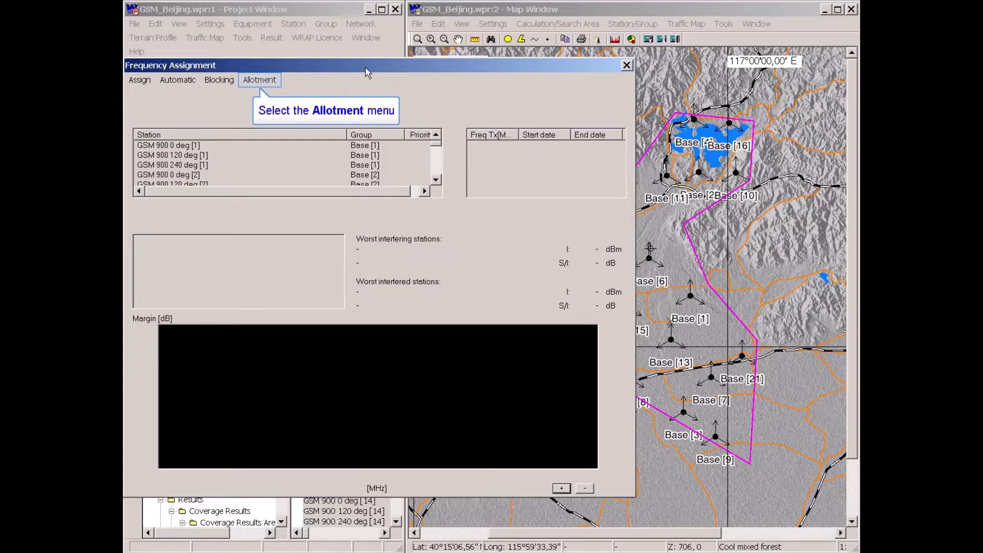
left_click(260, 82)
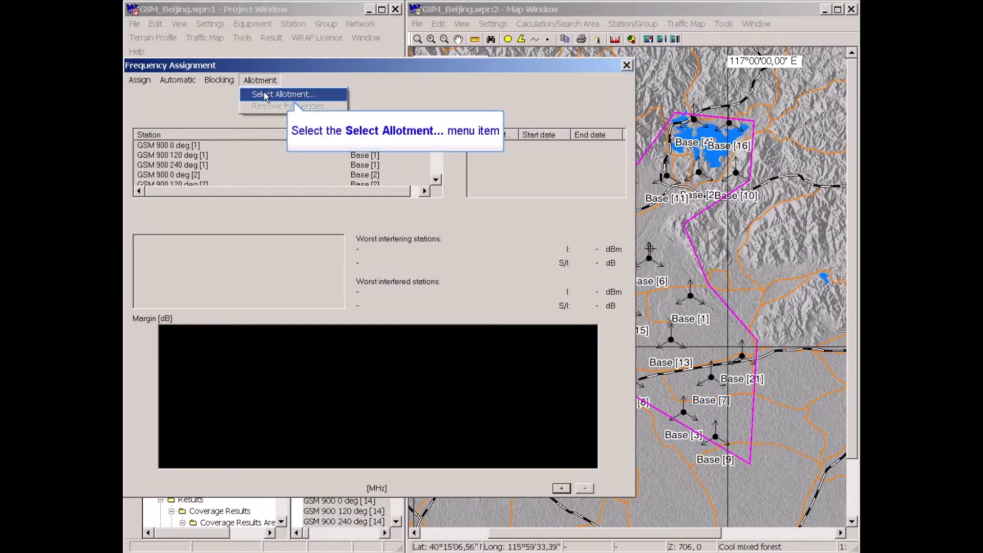
left_click(266, 95)
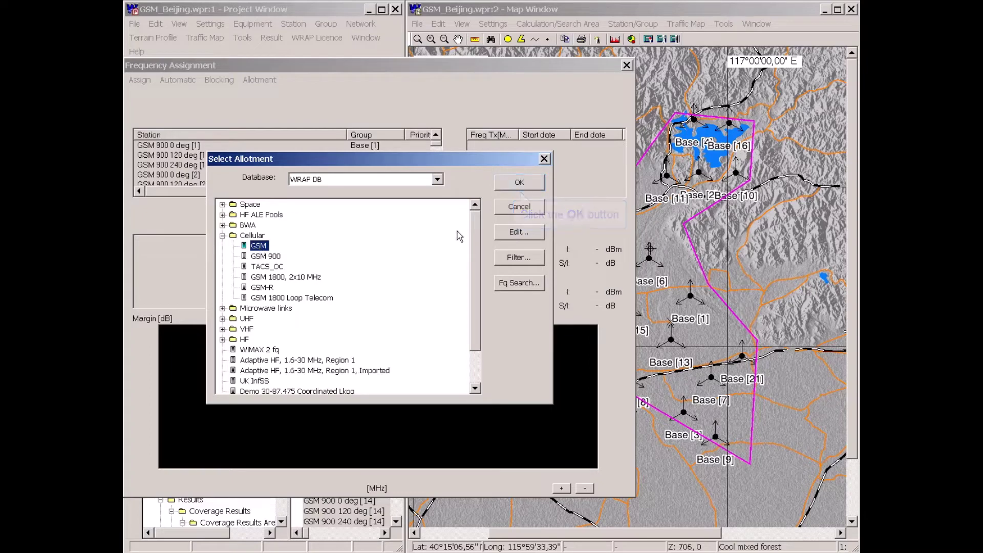
left_click(522, 186)
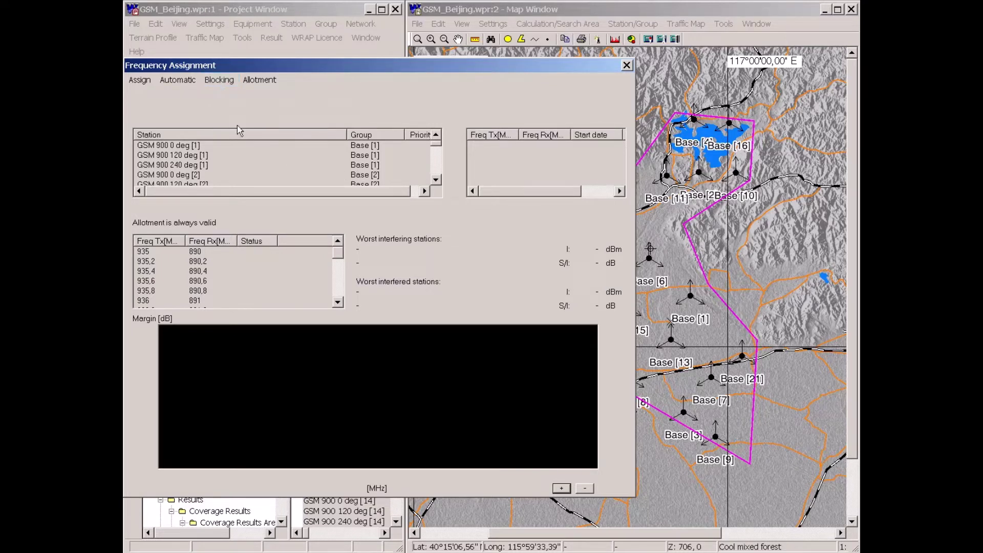
Open the blocking settings and choose GSM MS/HH from WRAP DB Mobiles as the default mobile.
left_click(217, 80)
left_click(226, 98)
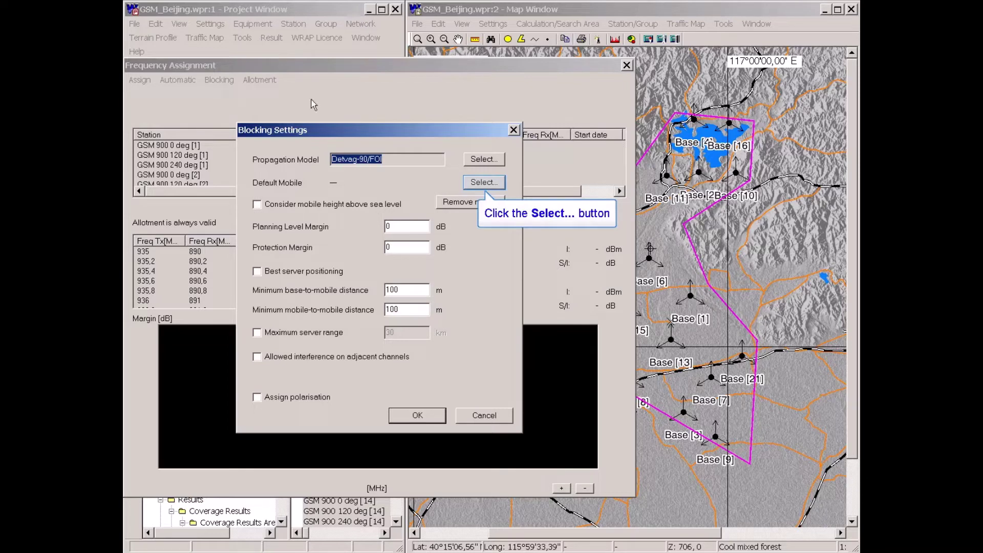
left_click(477, 184)
scroll(481, 284, "down", 10)
left_click_drag(481, 285, 483, 320)
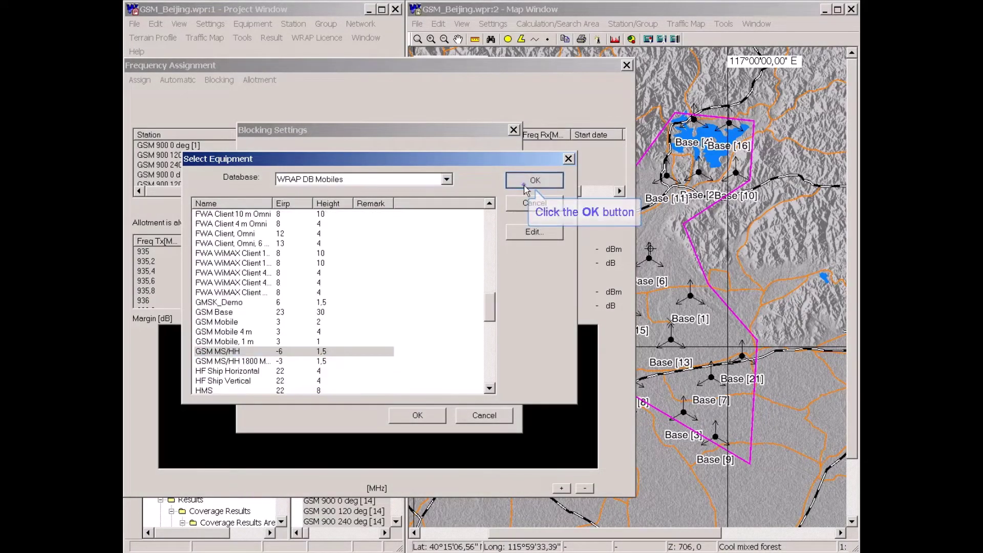
left_click(535, 180)
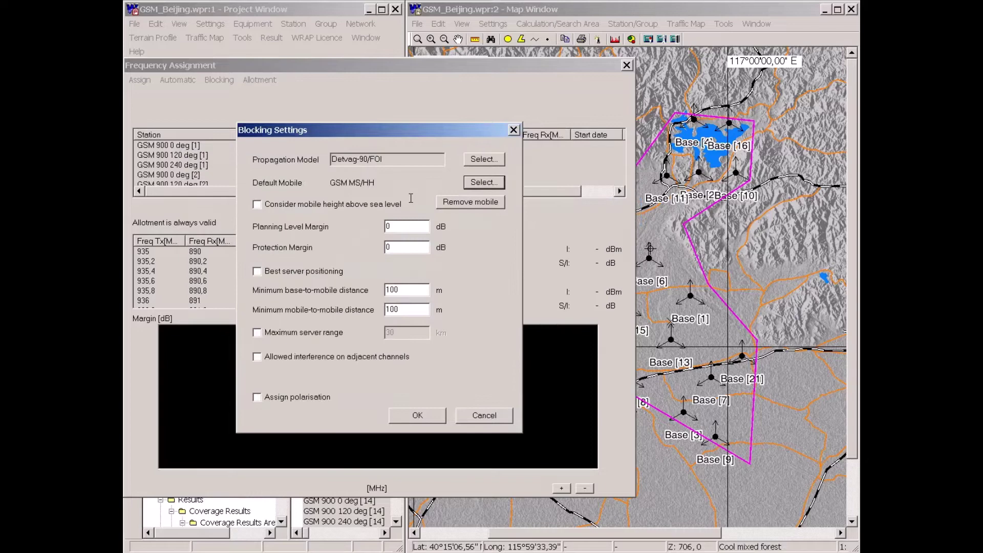
Set the planning level margin to 12 dB, enable a maximum server range of 15 km, and accept the blocking settings.
double_click(388, 226)
type("12")
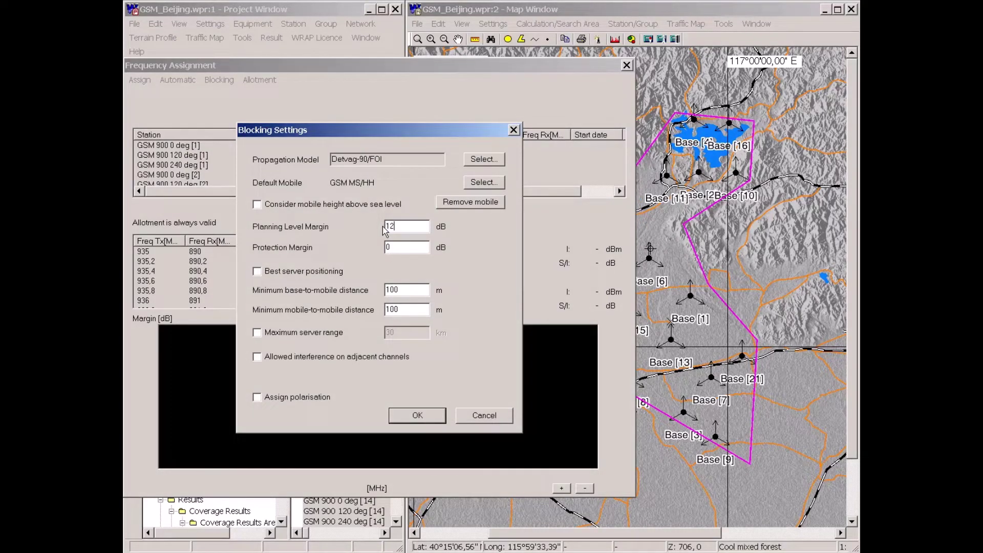
key("Tab")
key("Tab")
key("Tab")
key("Tab")
key("Tab")
key("space")
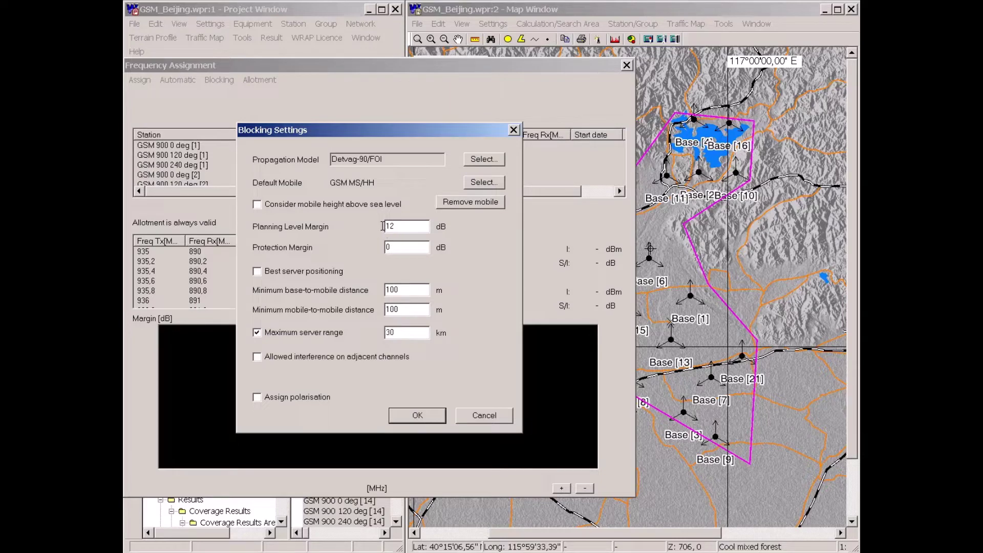
double_click(385, 333)
type("15")
left_click_drag(423, 125, 427, 123)
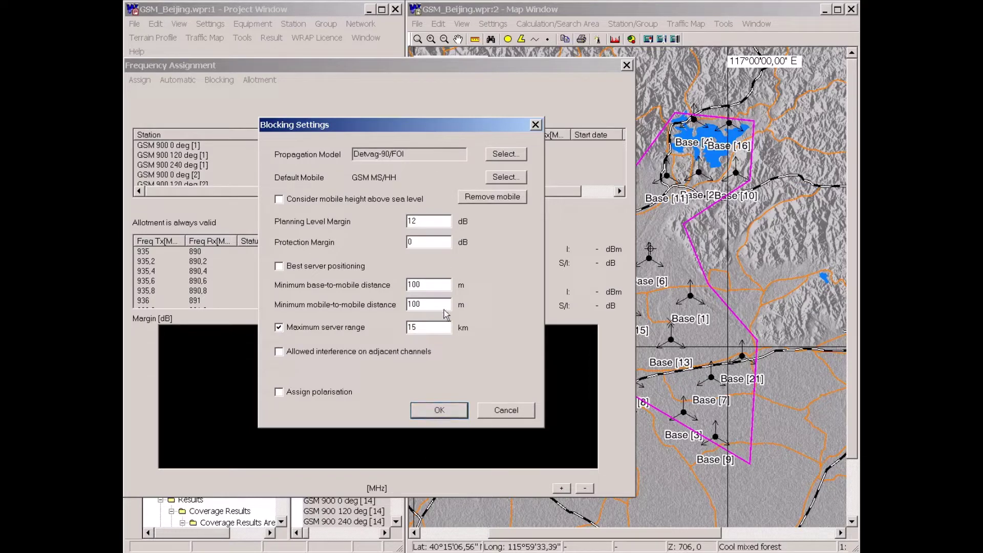
left_click(440, 410)
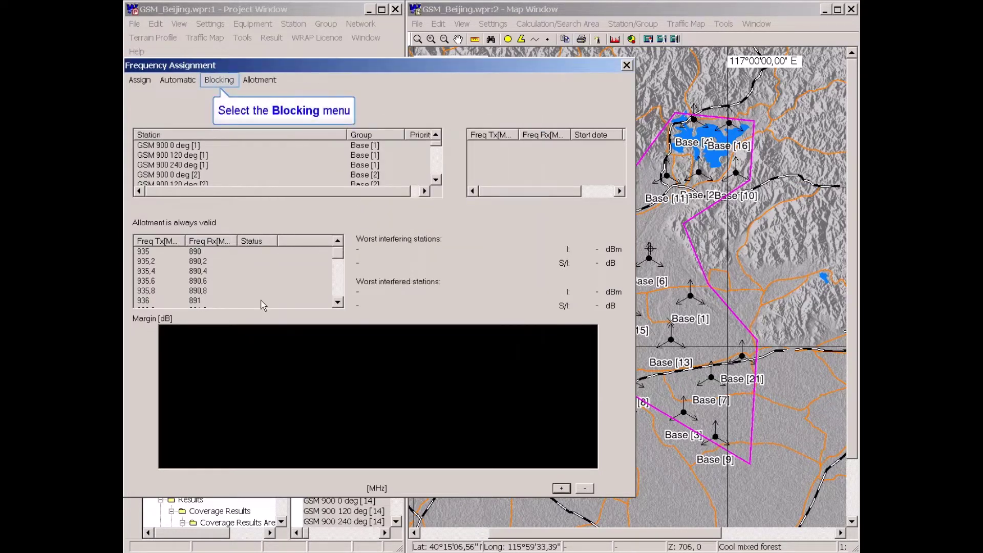
Calculate the blocking and examine the spectrum and worst interferers of GSM 900 0 deg [1] at 935 MHz.
left_click(222, 84)
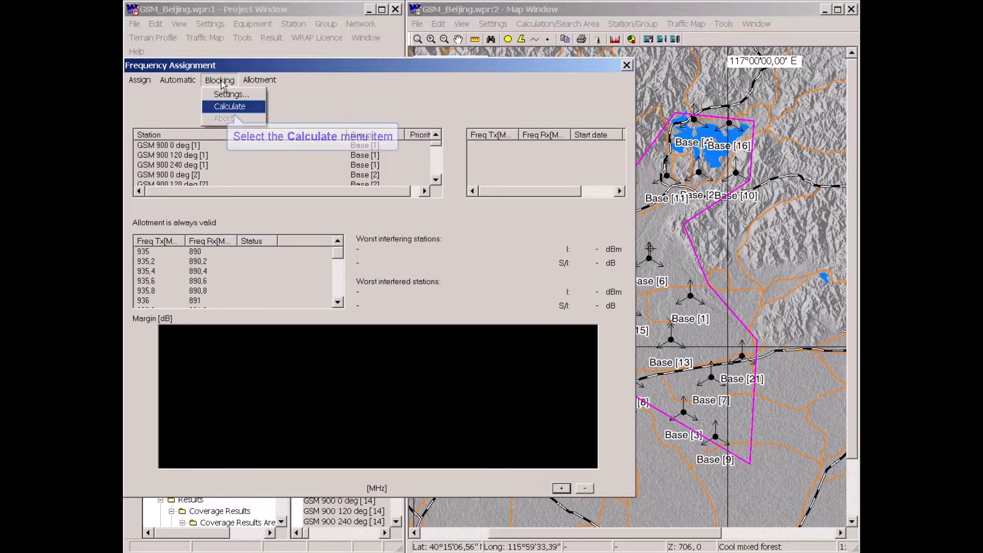
left_click(229, 108)
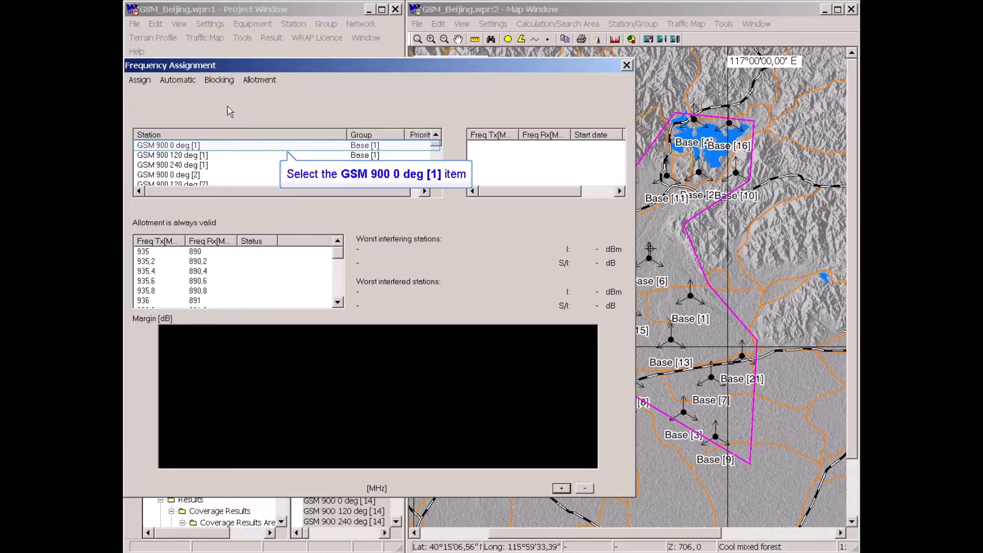
left_click(163, 147)
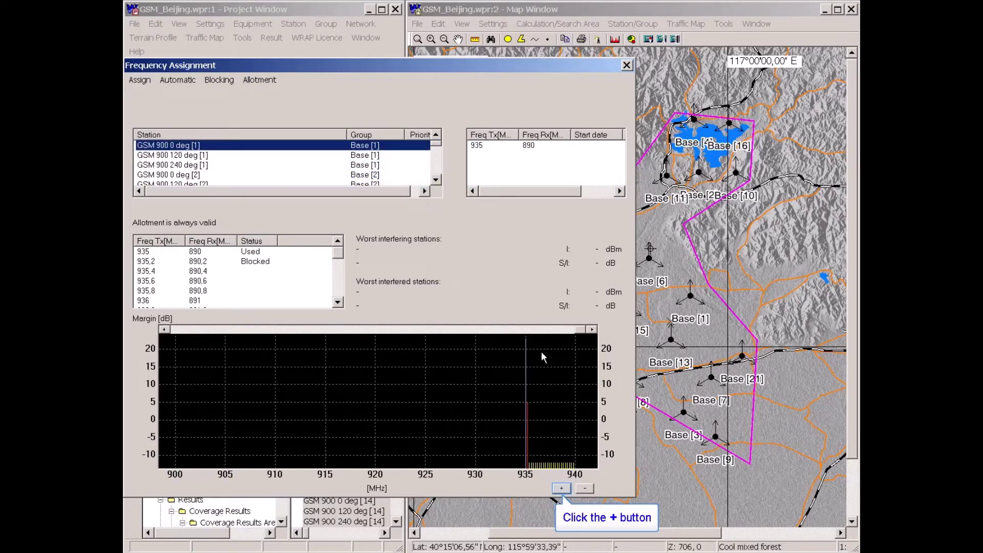
left_click(562, 488)
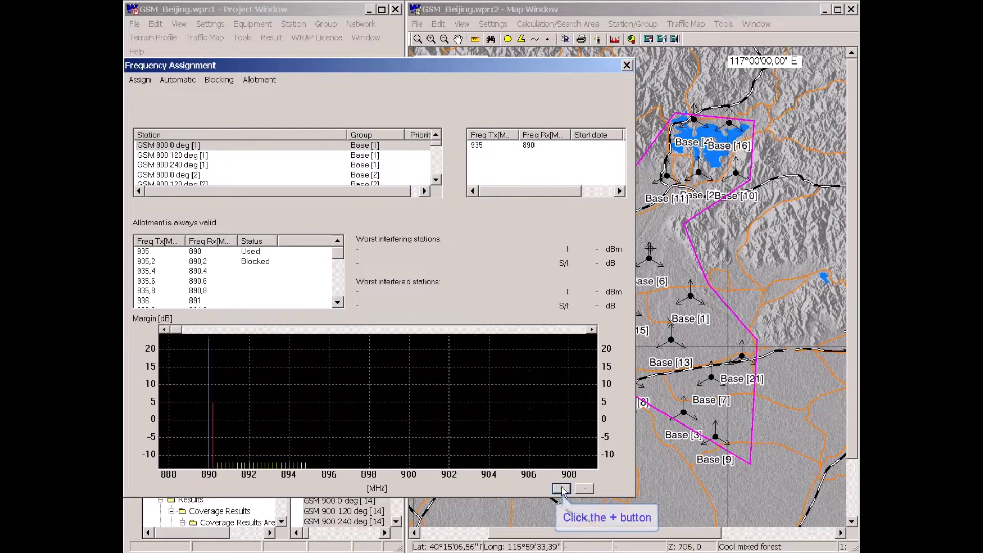
left_click(562, 488)
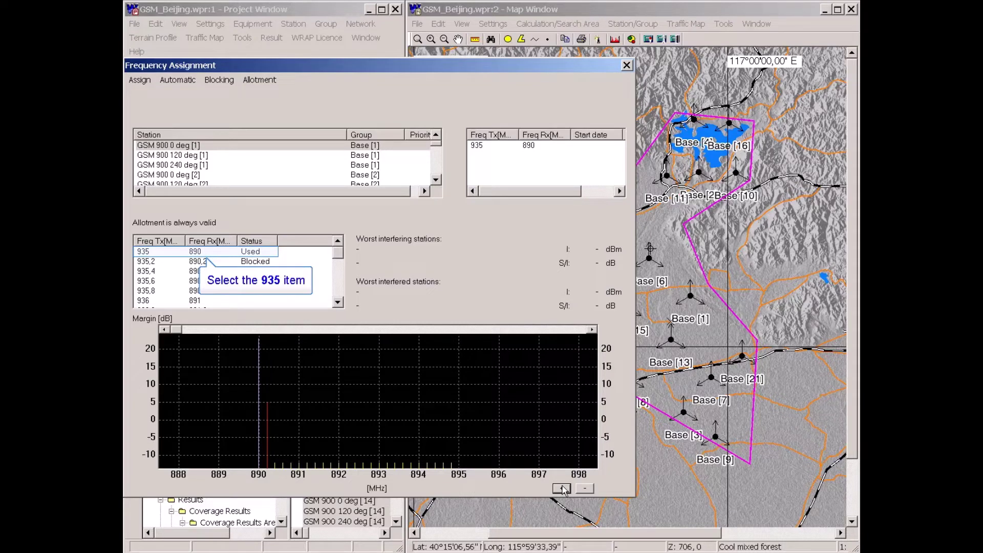
left_click(144, 252)
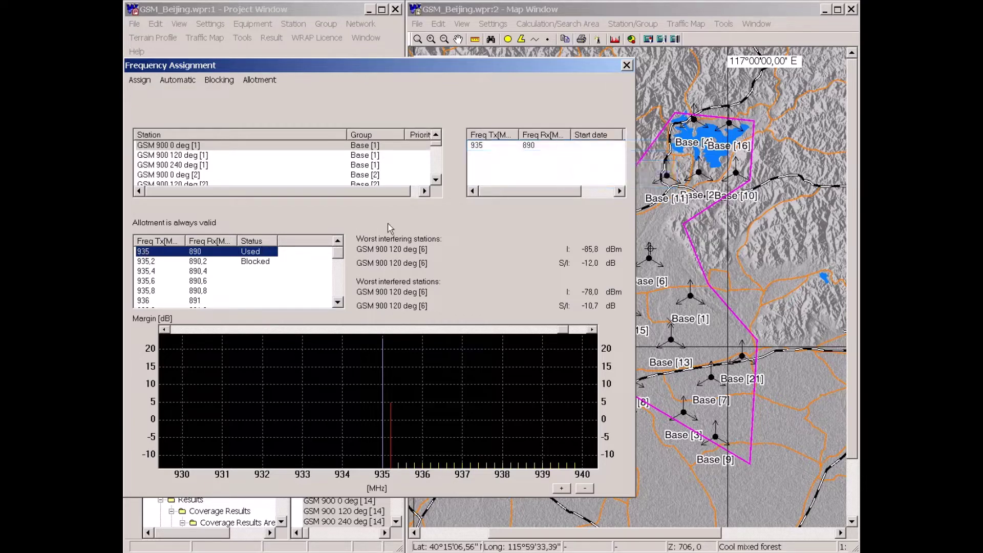
Delete all existing frequency assignments and run the automatic frequency assignment.
left_click(477, 146)
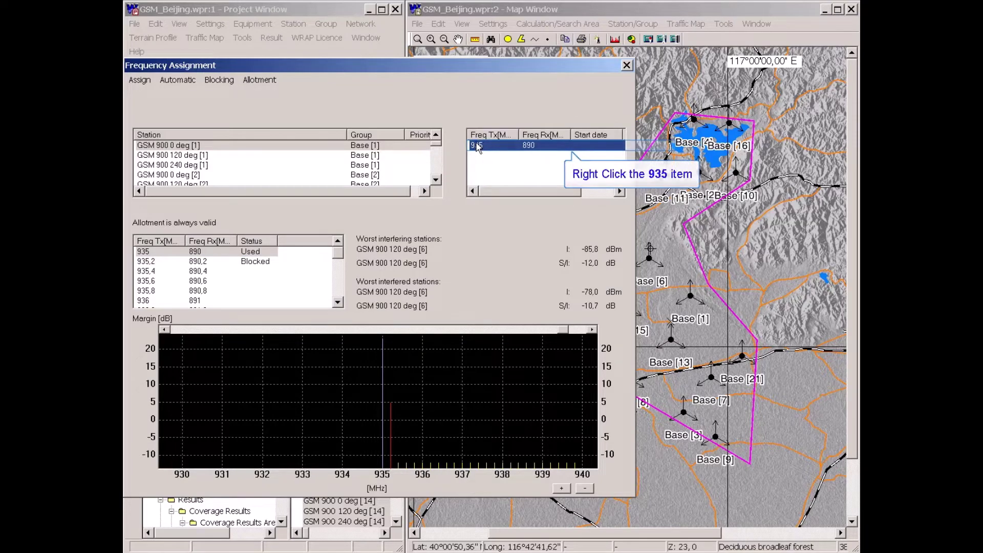
right_click(477, 147)
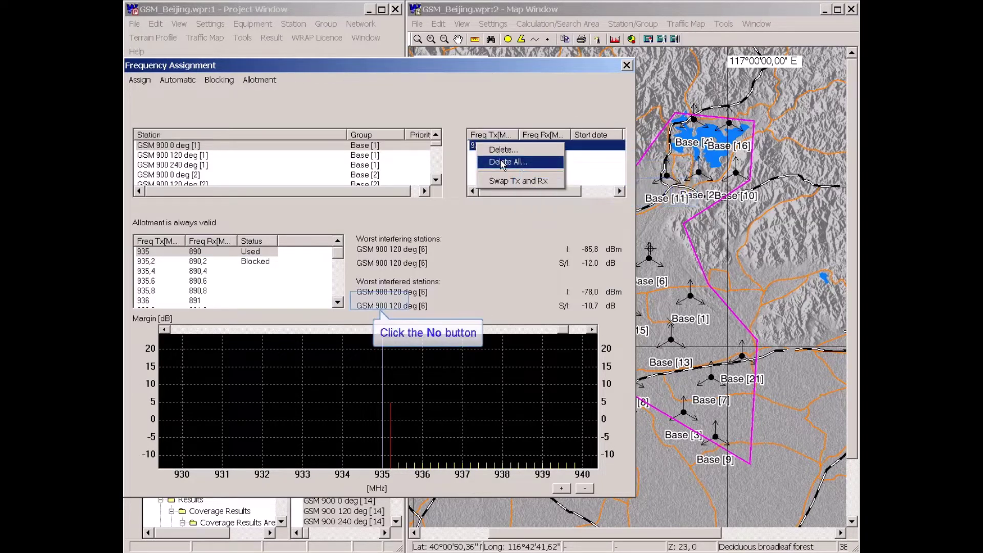
left_click(502, 163)
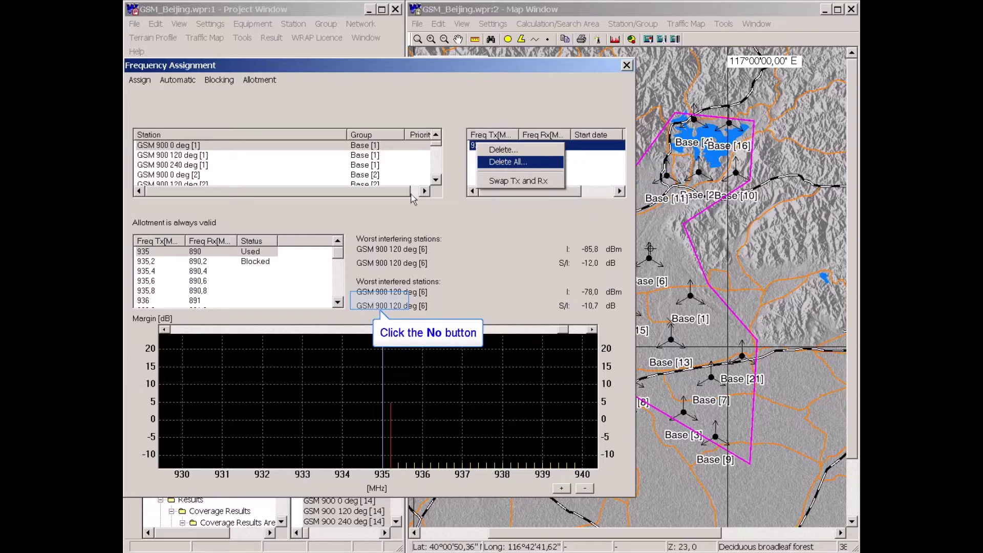
left_click(379, 301)
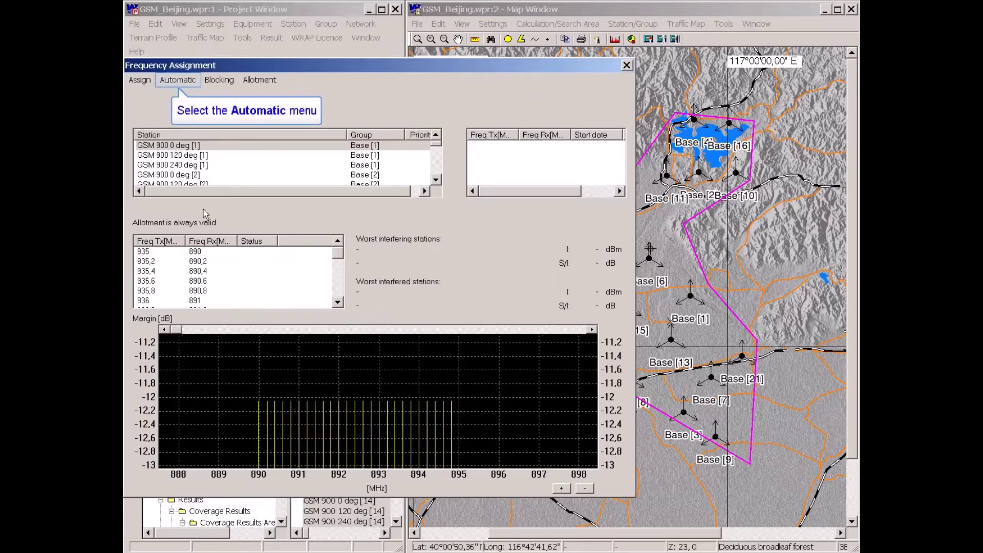
left_click(179, 80)
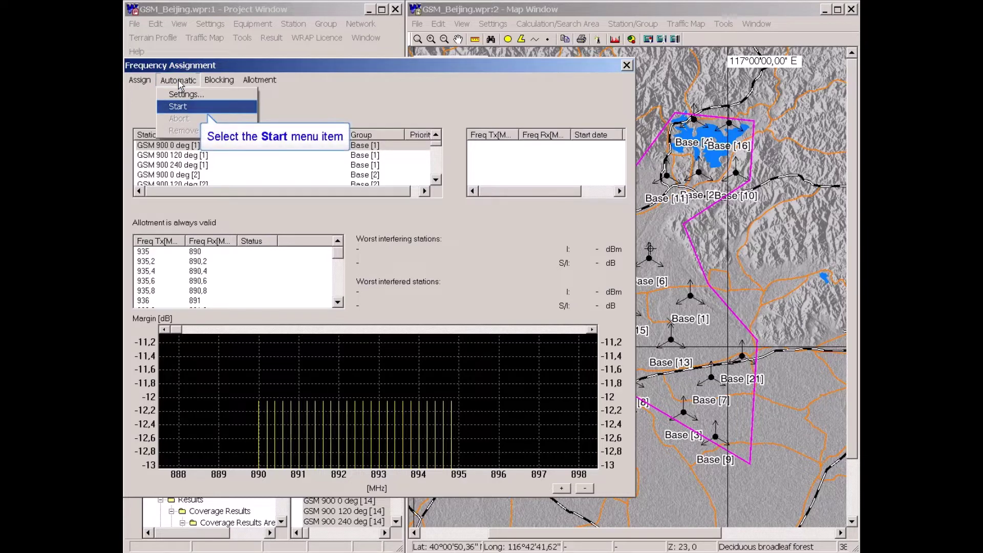
left_click(177, 107)
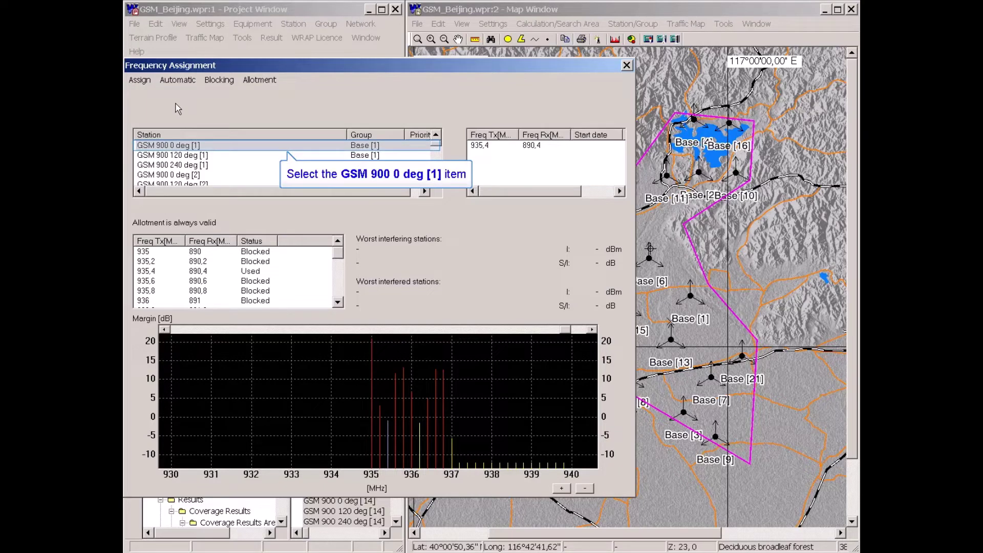
Check the frequencies assigned to the three Base [1] stations, including interference at 935,4 MHz, and save the assignment on closing.
left_click(172, 147)
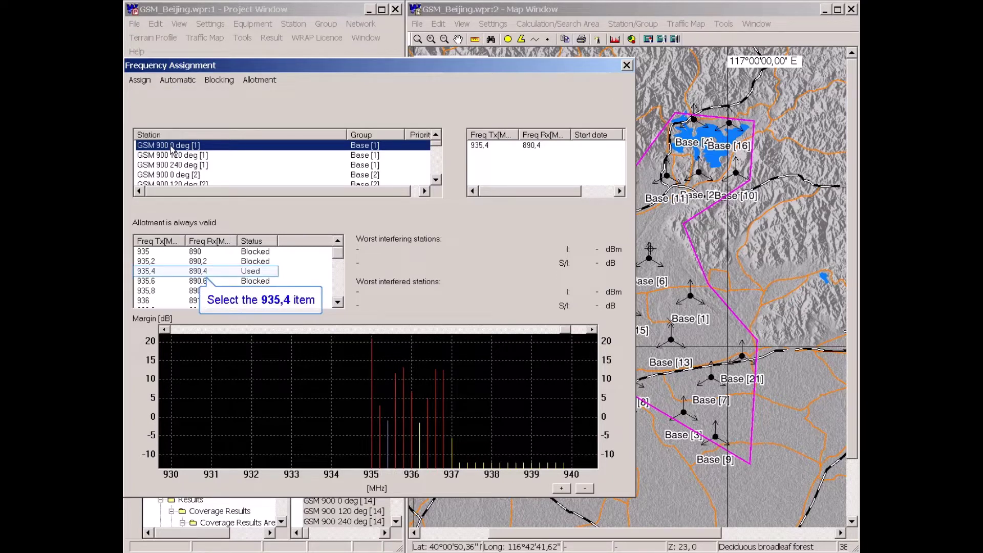
left_click(153, 272)
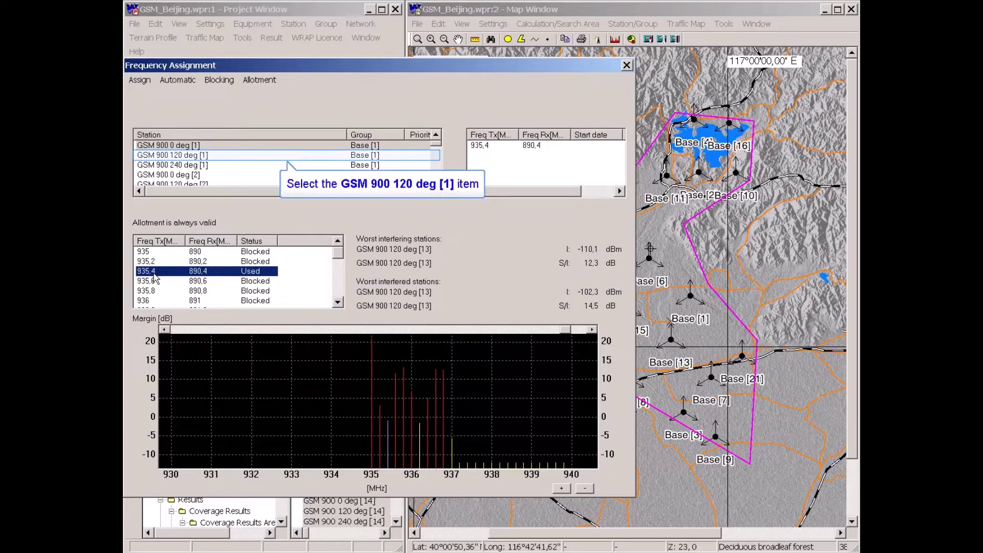
left_click(161, 159)
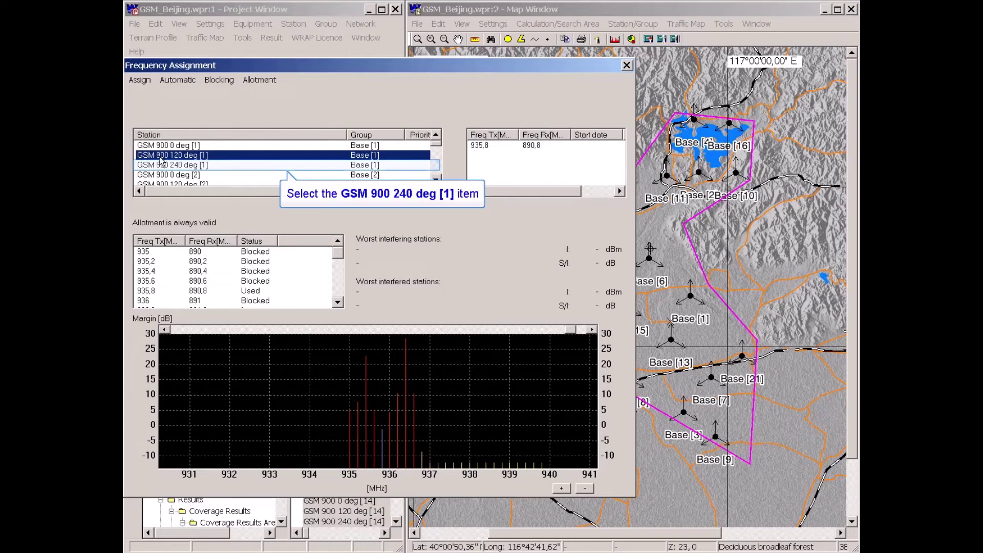
left_click(160, 165)
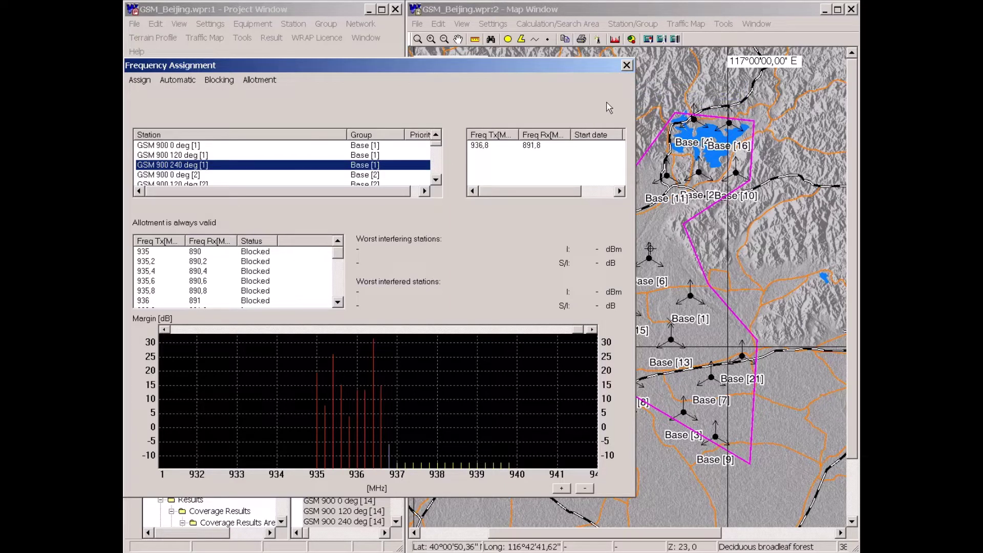
left_click(627, 66)
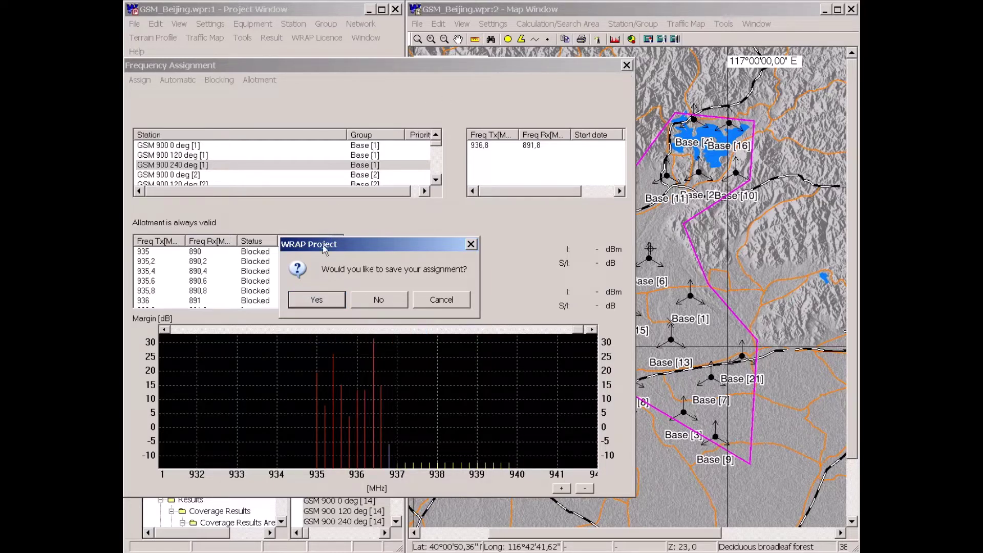
left_click(318, 299)
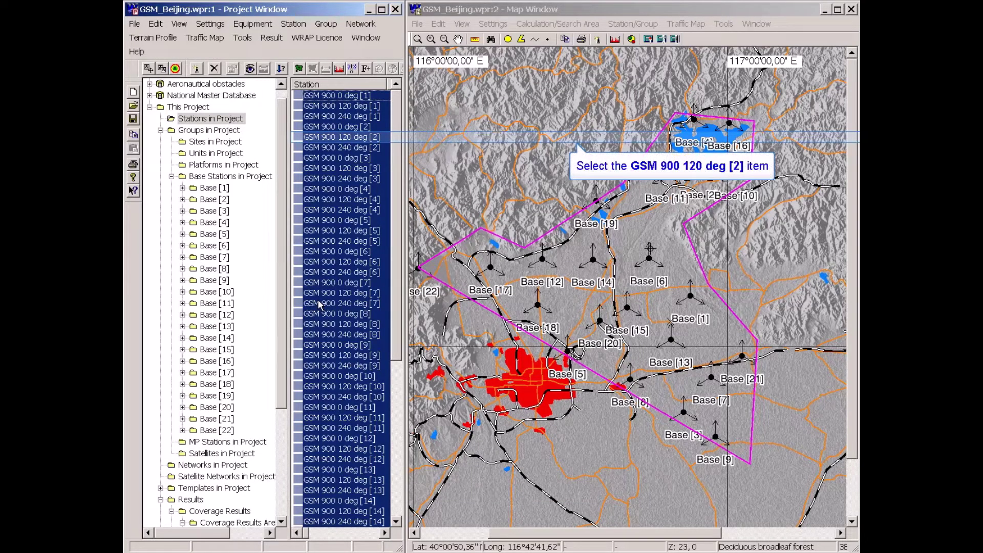
View the assigned frequencies of station GSM 900 120 deg [2], leaving its properties unedited.
left_click(327, 137)
double_click(327, 137)
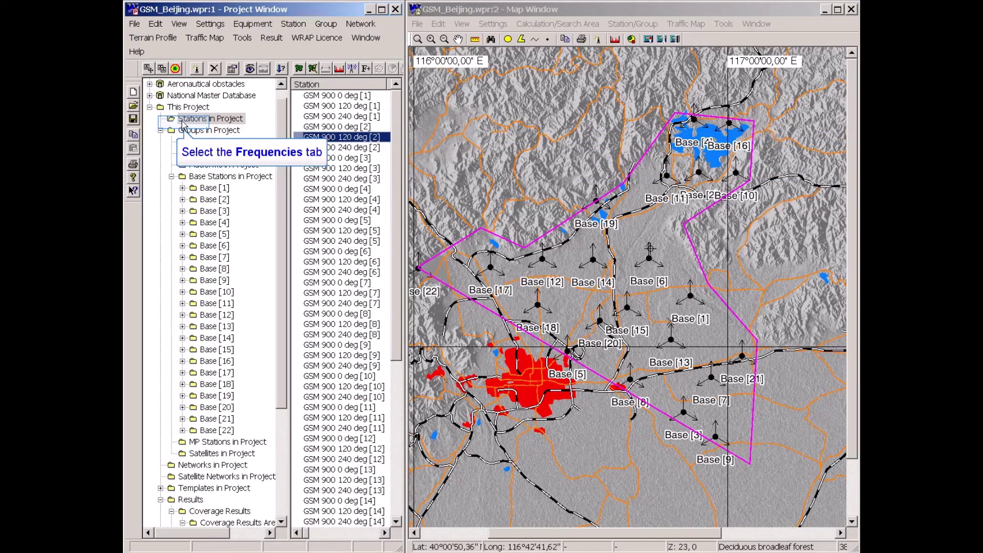
left_click(183, 123)
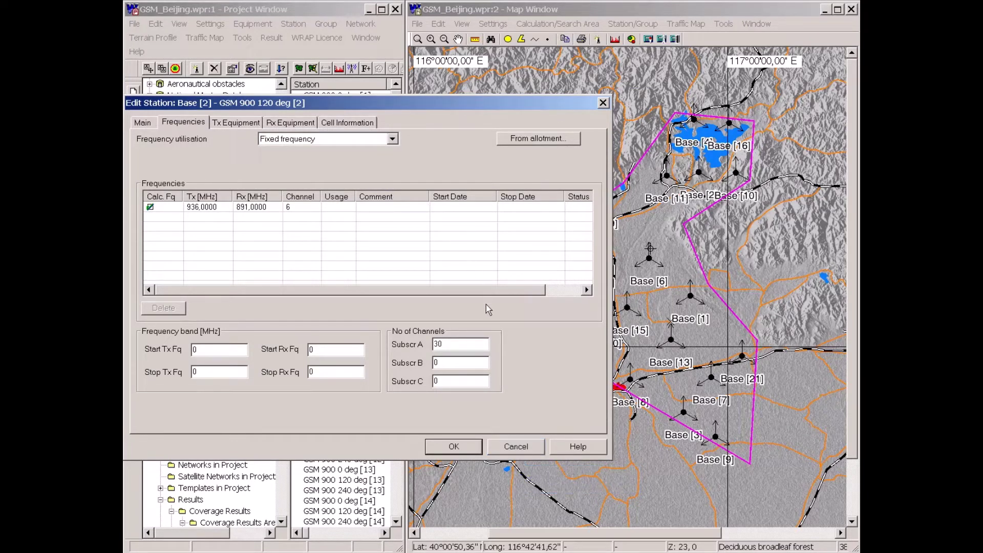
left_click(509, 449)
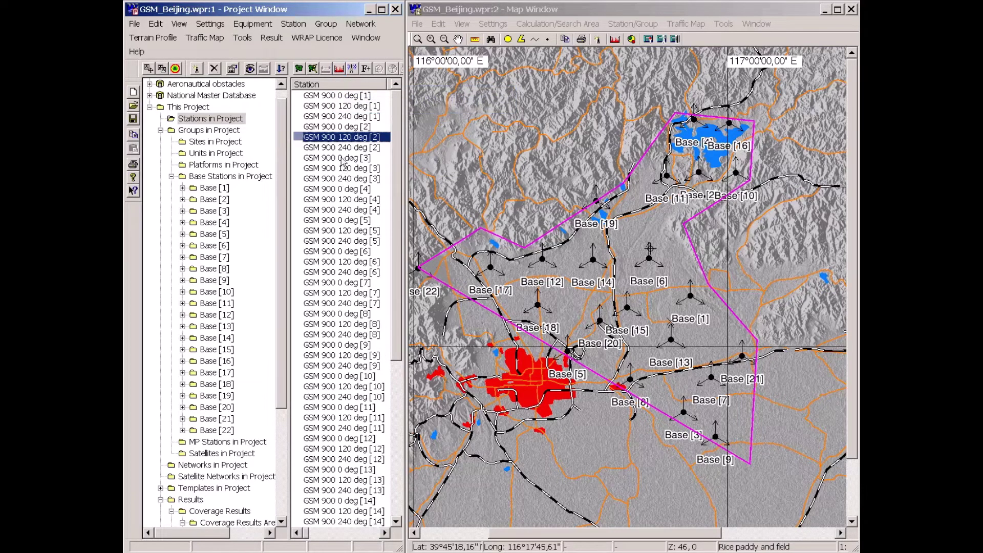
Open the spectrum viewer, set its calculation to Count Stations, and show in the map the stations using 935 MHz and those using 936 MHz.
left_click(340, 69)
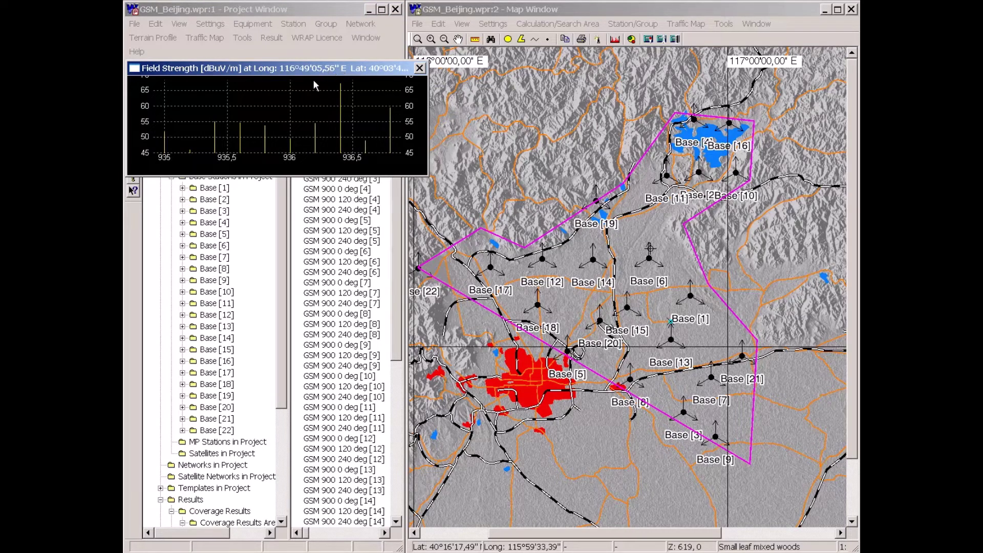
right_click(310, 98)
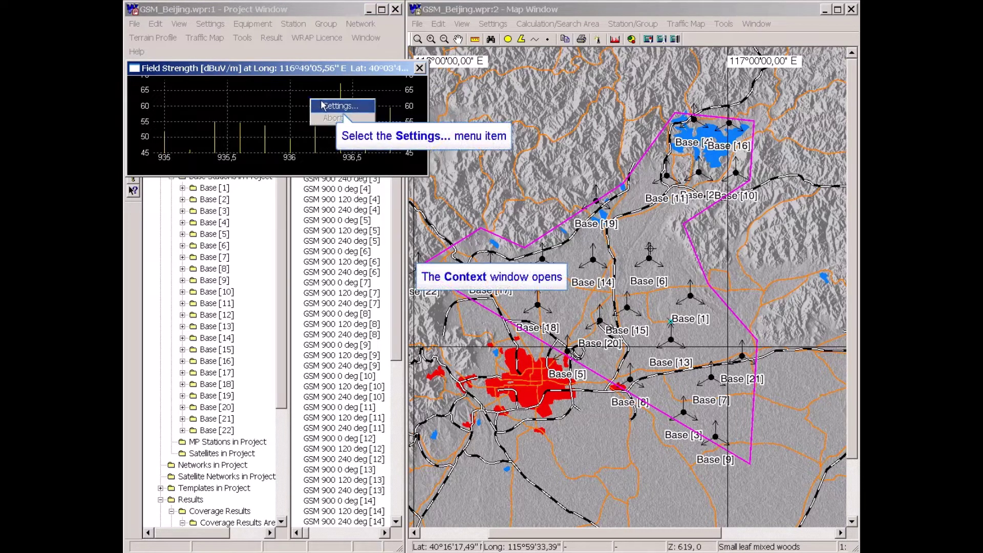
left_click(326, 106)
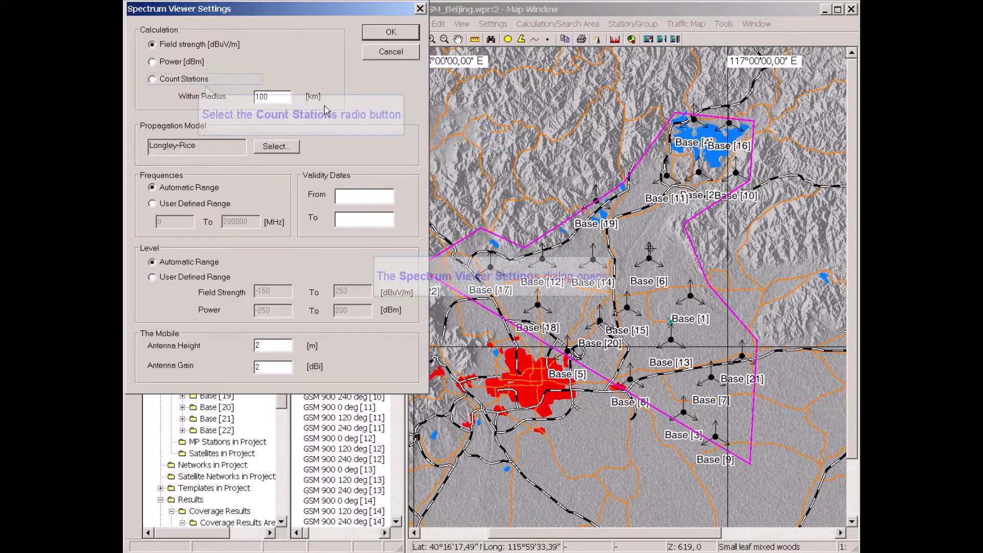
left_click(152, 81)
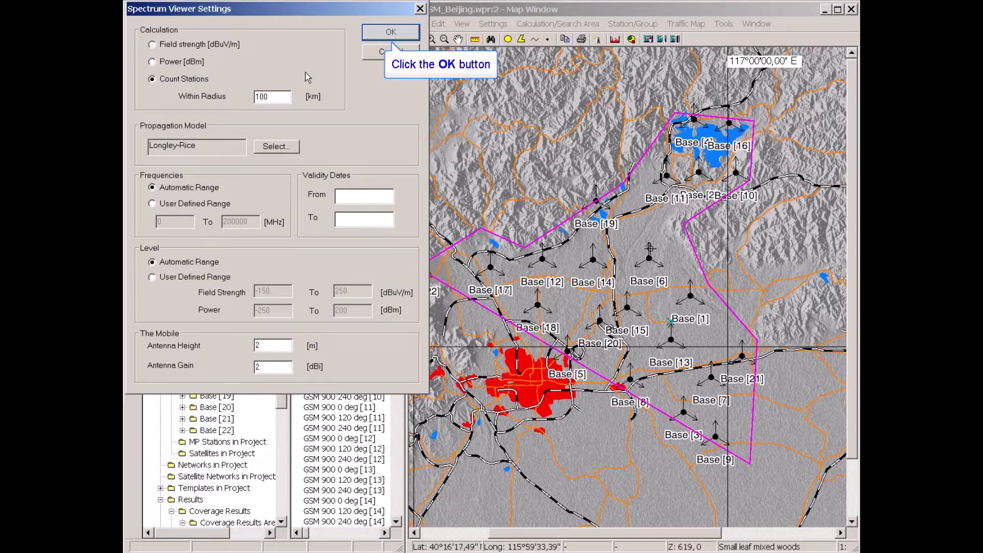
left_click(389, 34)
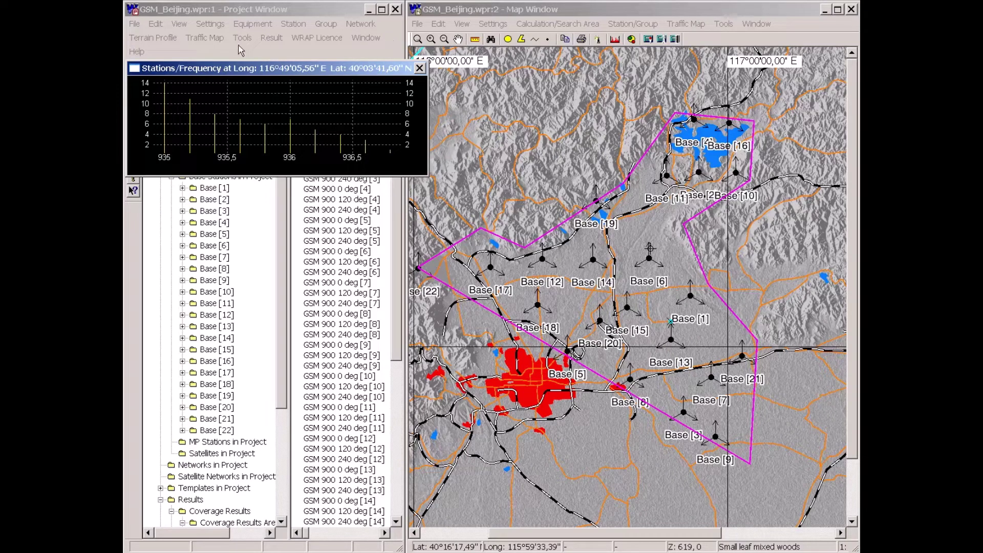
left_click(164, 90)
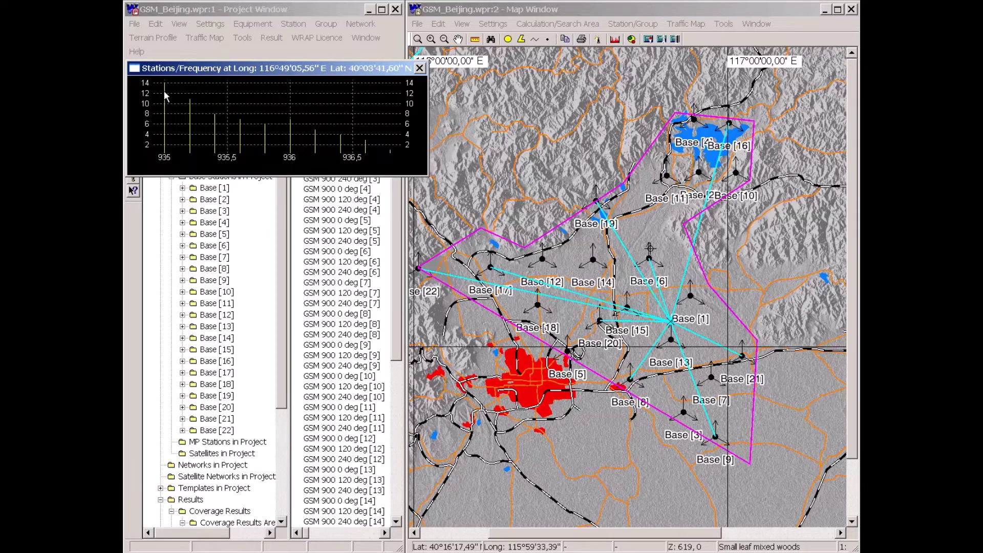
left_click(290, 125)
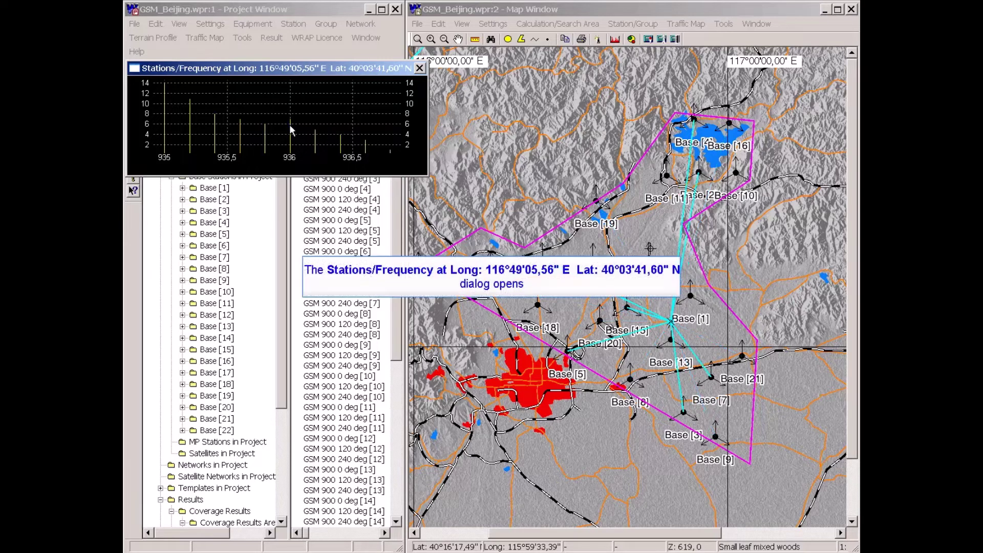
Show in the map the stations using the two spectrum frequencies between 935,5 and 936 MHz, and close the spectrum viewer.
left_click(264, 129)
left_click(240, 127)
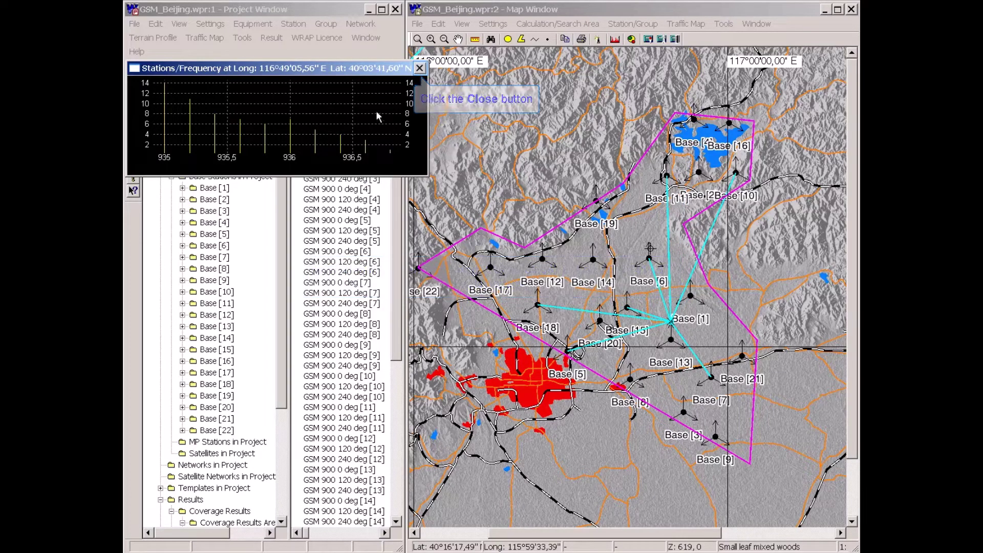
left_click(420, 69)
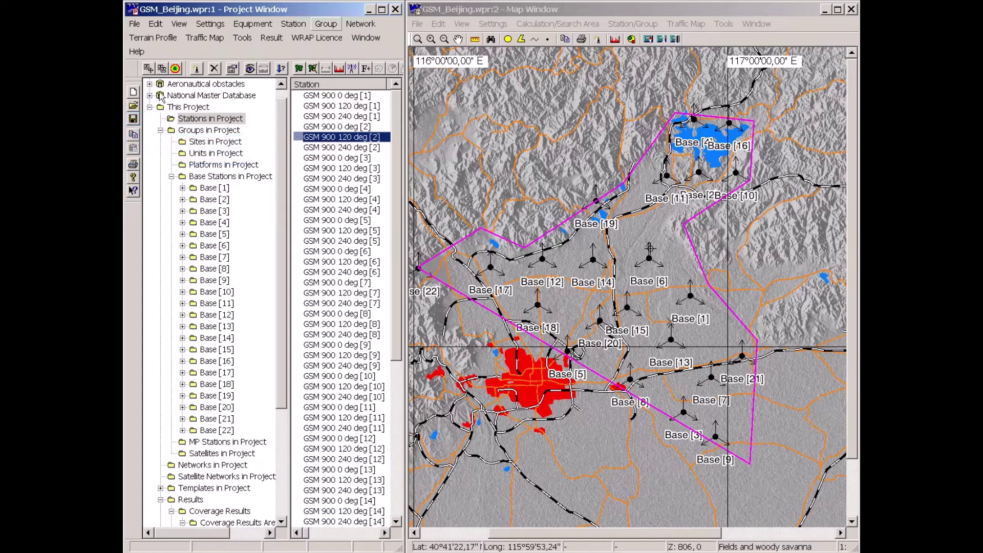
Save the GSM_Beijing project and open the recent project BaseStations.wpr, accepting the change of geo class.
left_click(133, 119)
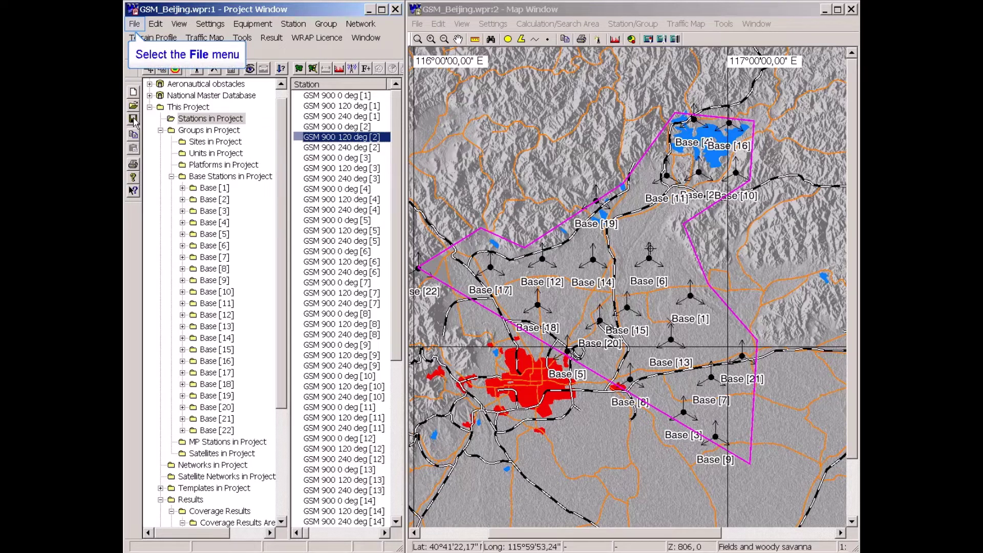
left_click(134, 24)
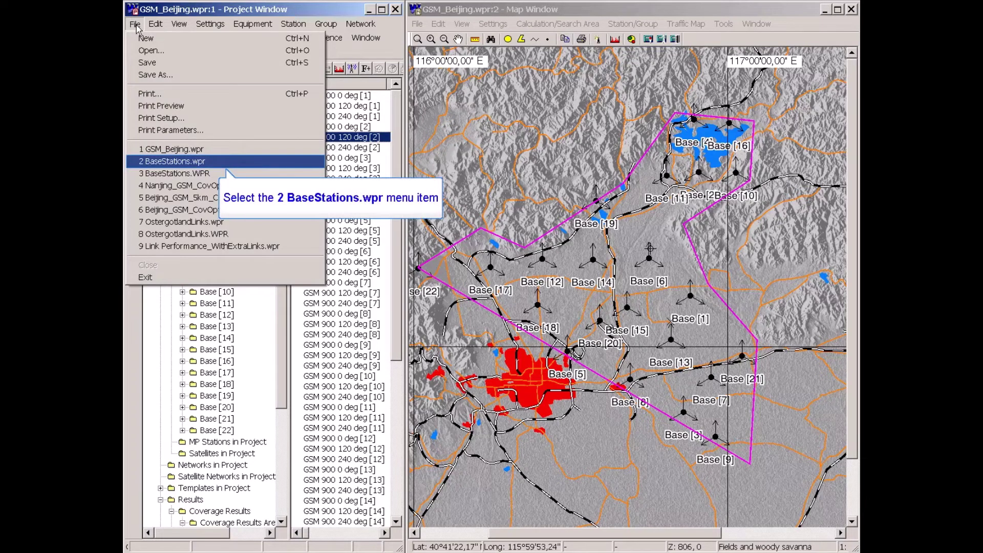
left_click(164, 162)
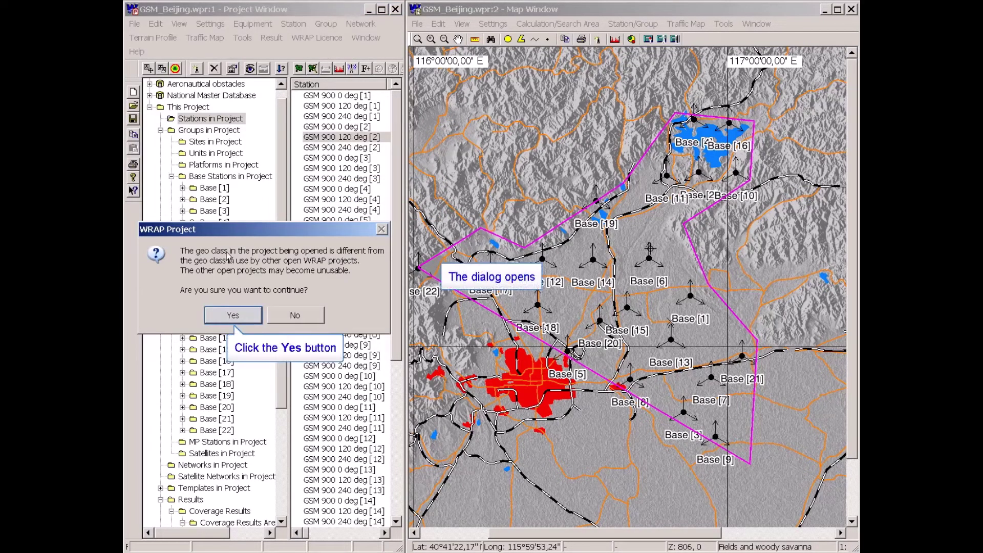
left_click(233, 316)
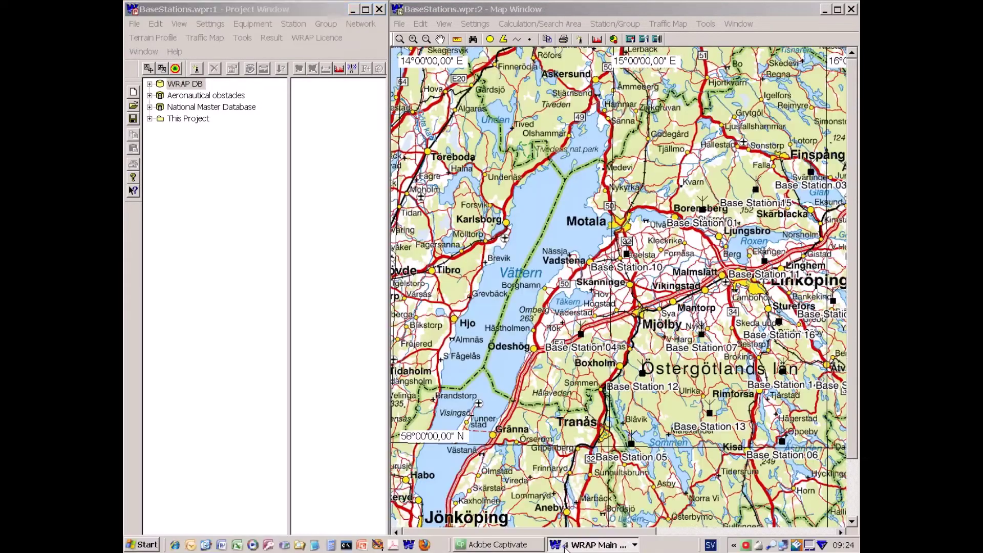
Close the GSM_Beijing project, leaving only the BaseStations windows open.
right_click(556, 545)
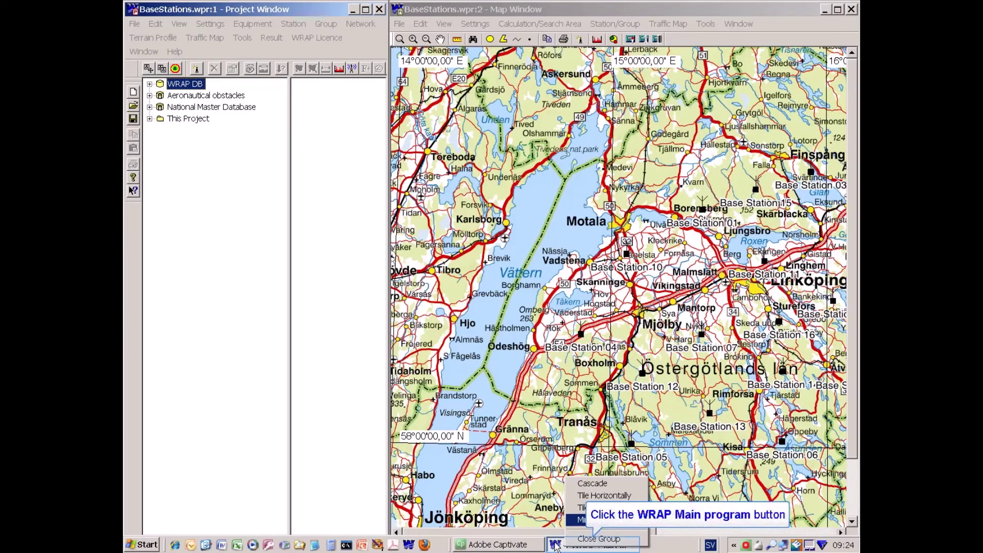
left_click(555, 545)
right_click(564, 516)
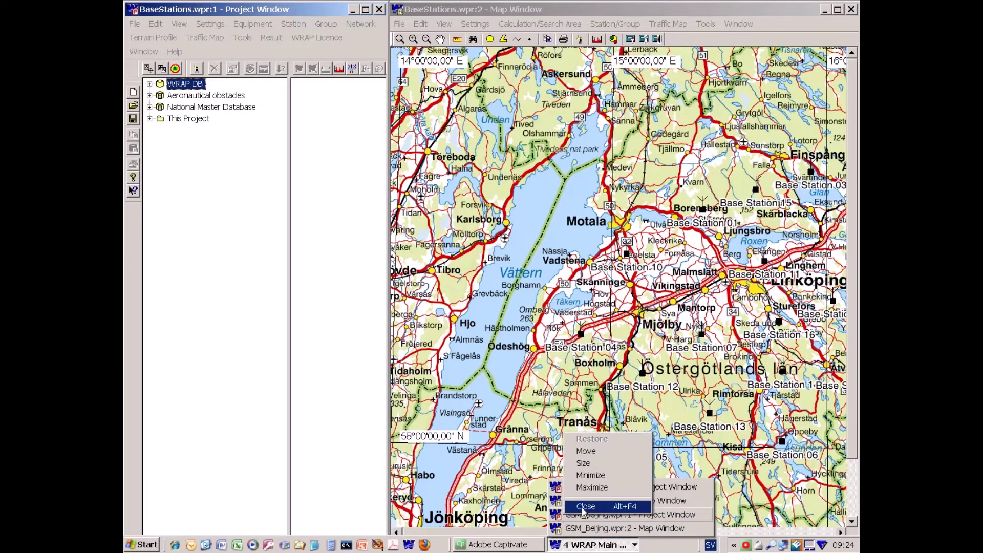
left_click(585, 507)
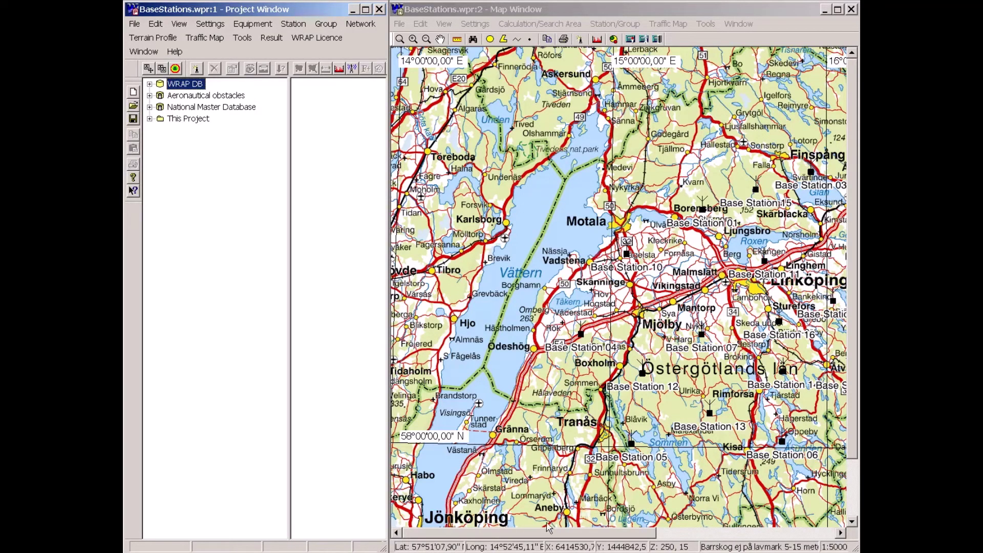
List the stations in the BaseStations project and open the traffic map OstergotlandTrafficMap.
left_click_drag(546, 536, 606, 542)
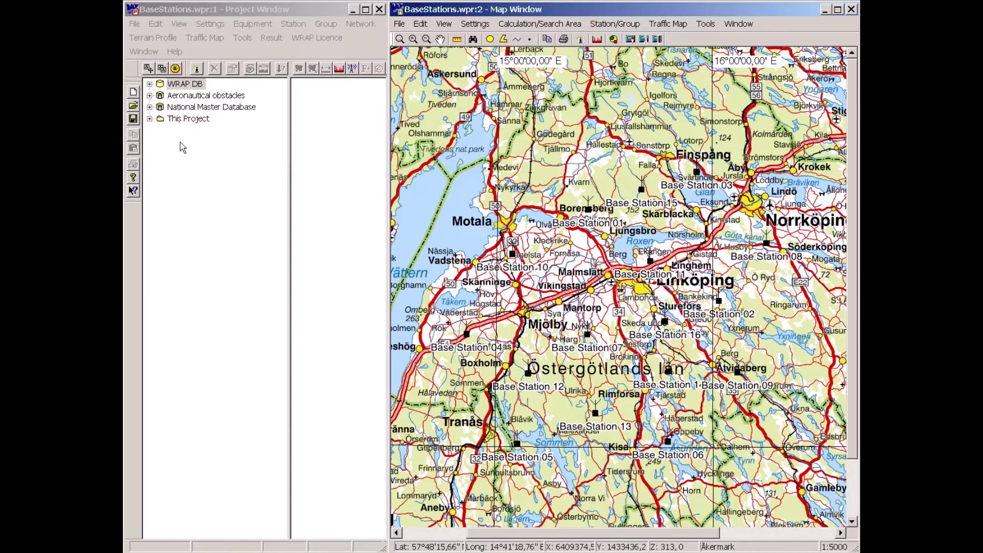
double_click(180, 121)
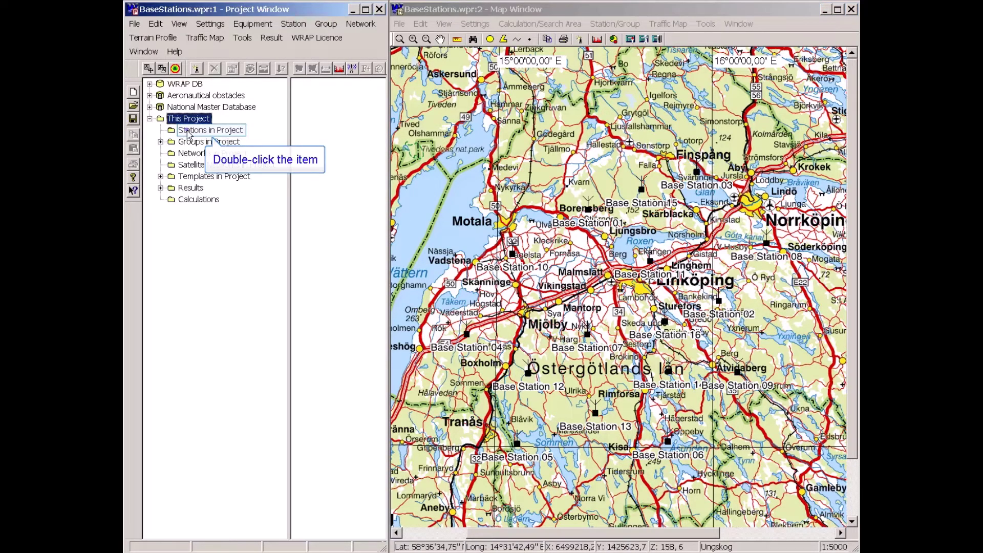
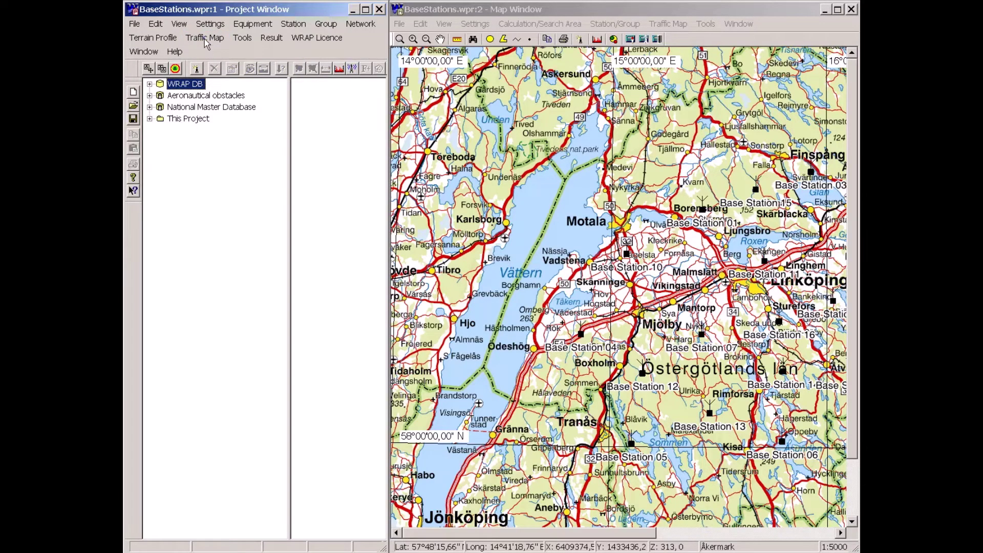
left_click(205, 38)
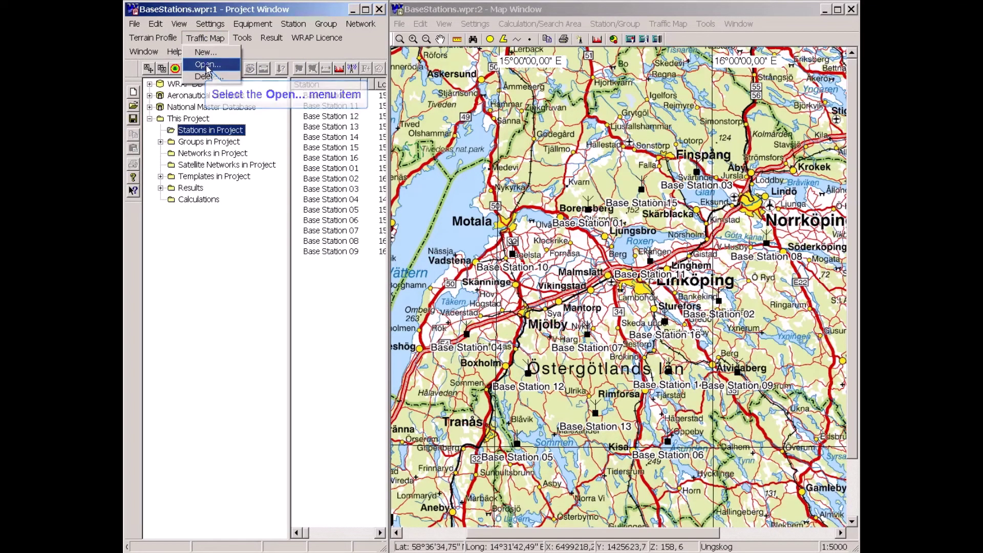
left_click(207, 65)
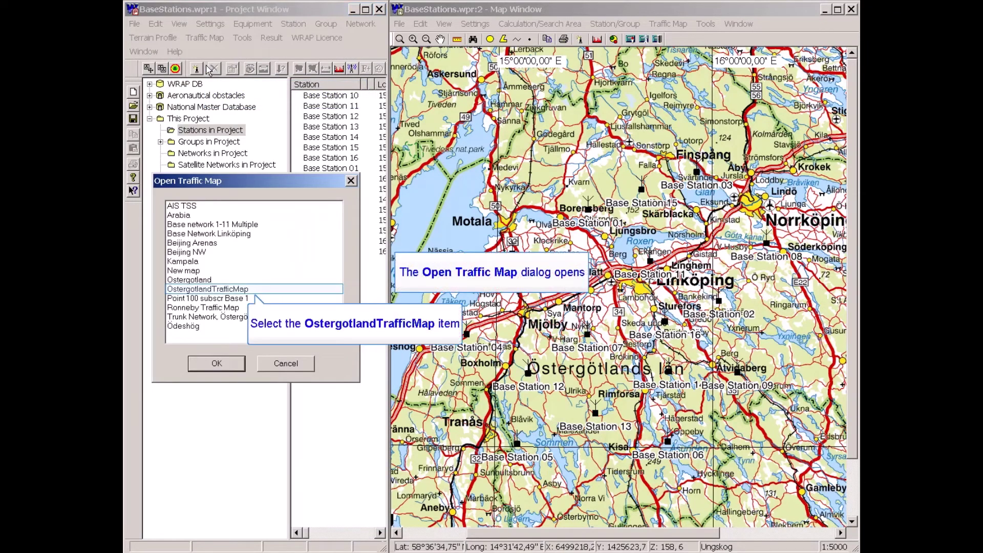
left_click(189, 291)
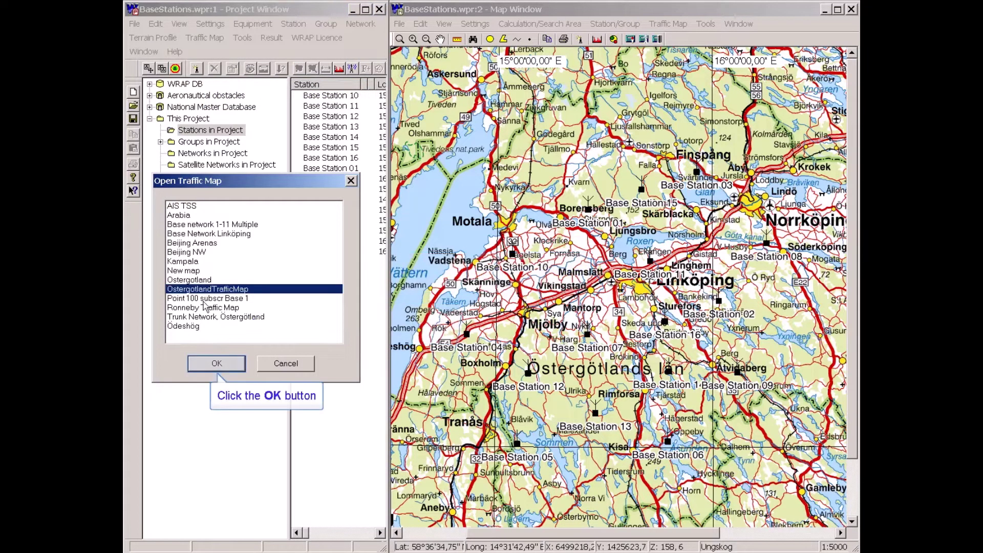
left_click(215, 364)
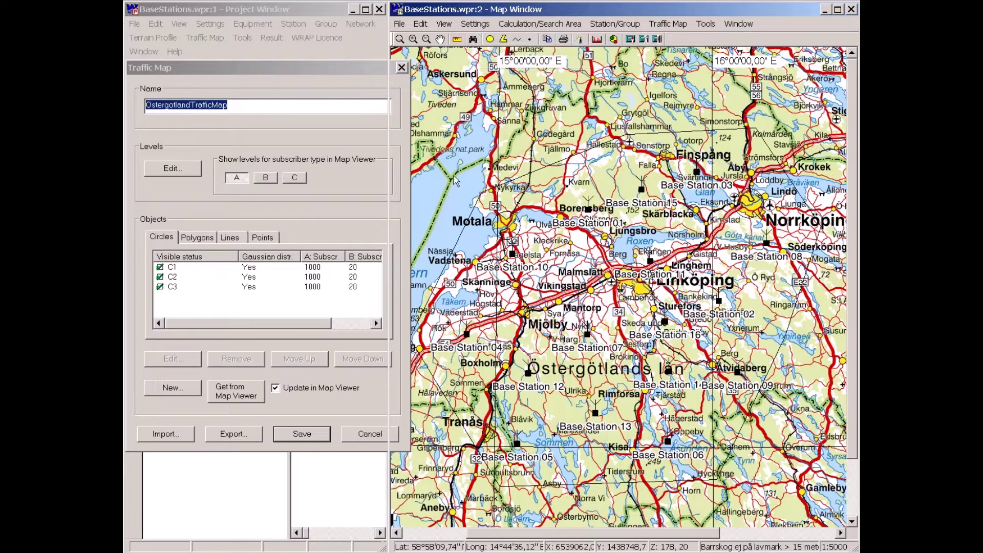
Set the map's raster background to Relief, Partial colour and hide the scanned images Sweden 1:250000 and Sweden 1:1000000.
left_click(474, 24)
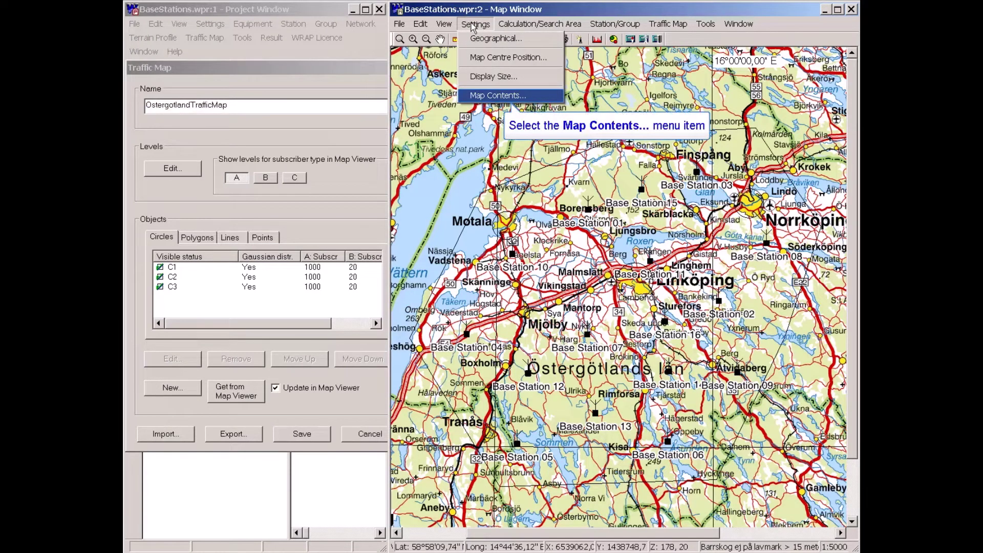
left_click(489, 96)
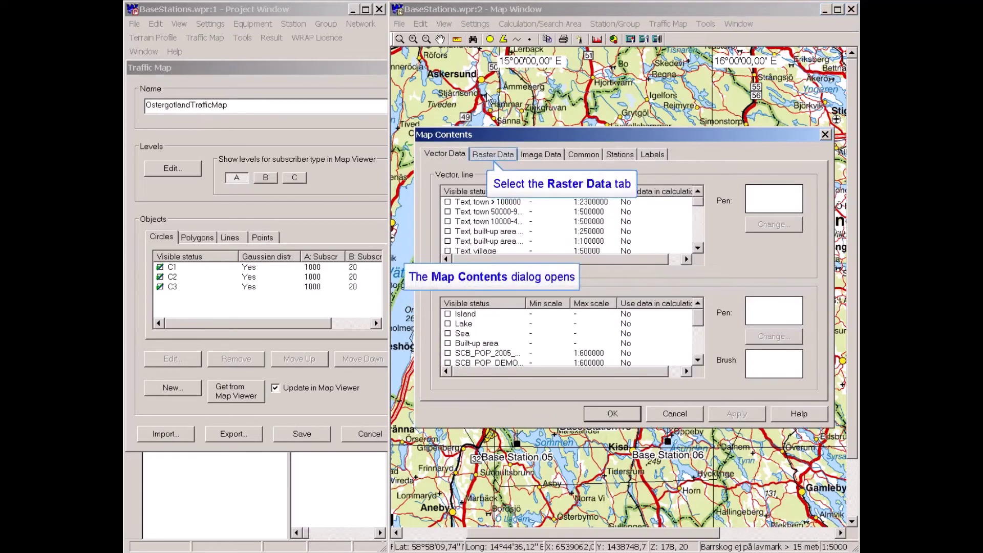
left_click(494, 155)
left_click(615, 192)
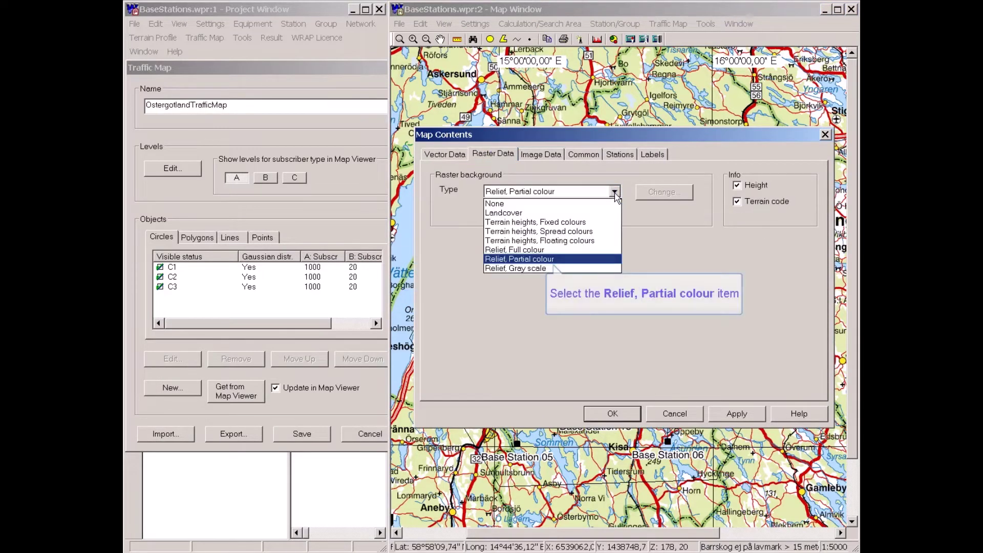
left_click(522, 260)
left_click(538, 155)
left_click_drag(708, 220, 708, 231)
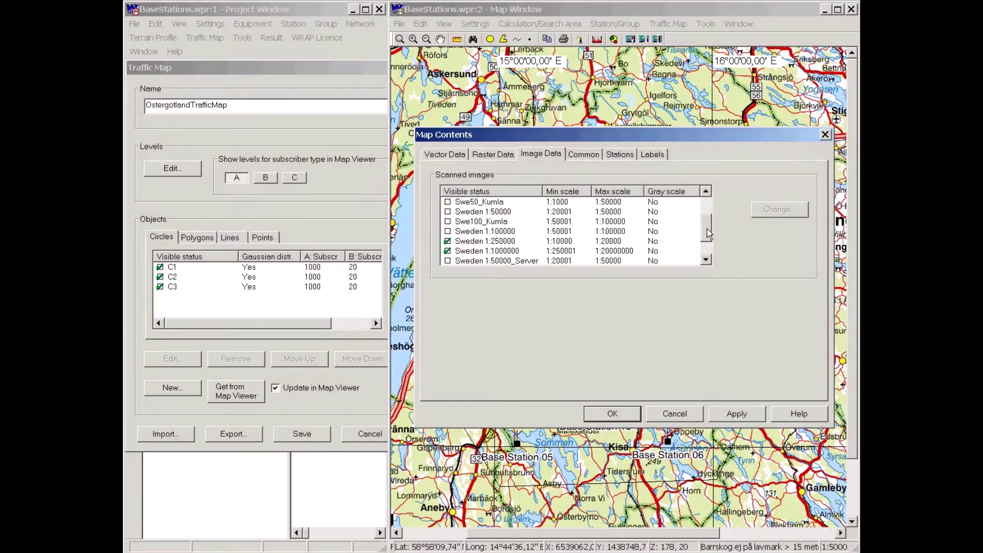
left_click(449, 251)
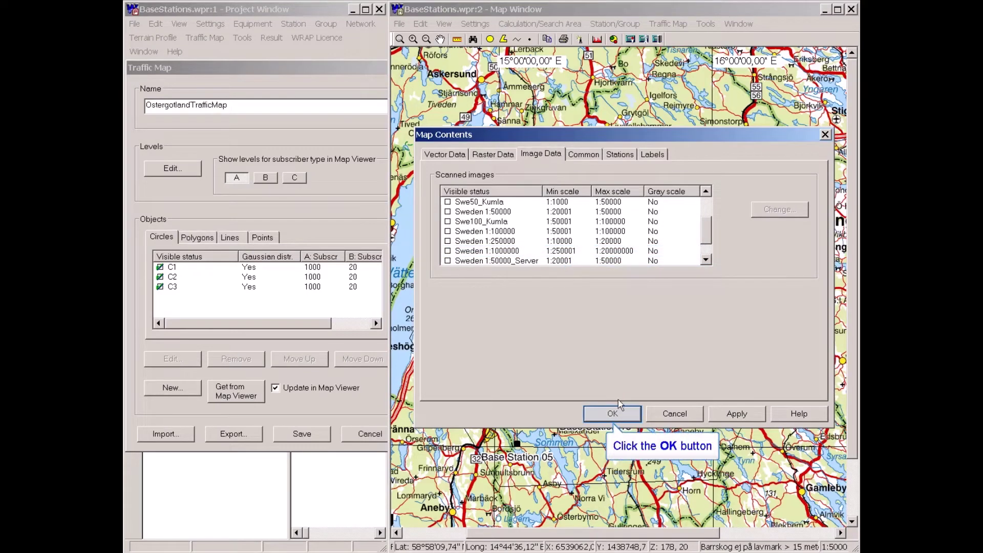
left_click(618, 416)
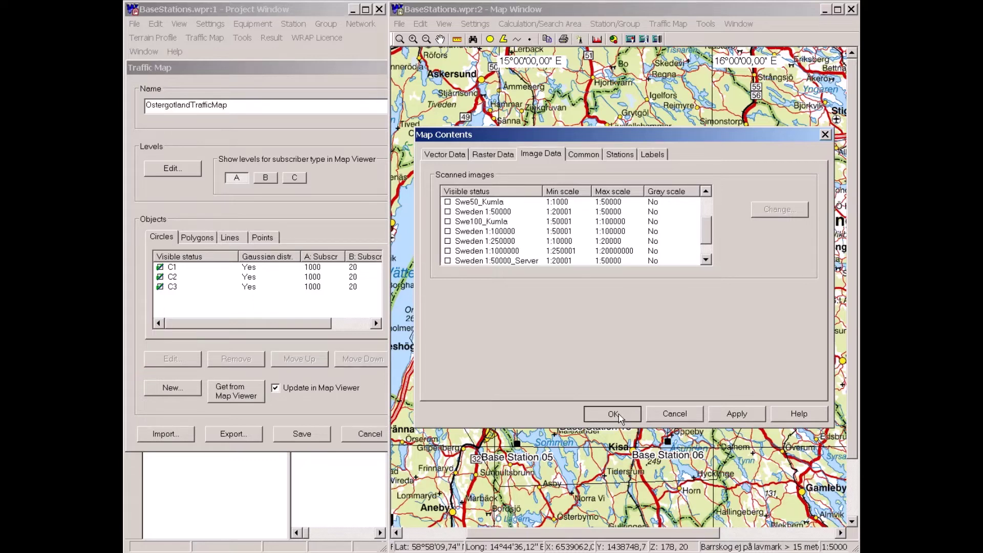
left_click(615, 415)
Examine the traffic map's circle, polygon, line and point objects with their subscriber numbers, and close it without saving.
left_click(174, 270)
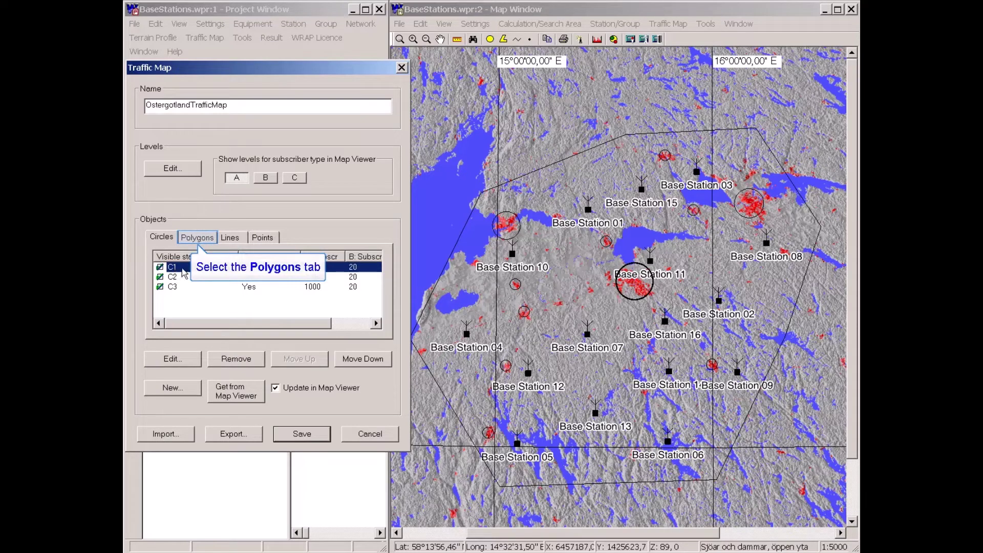
left_click(200, 240)
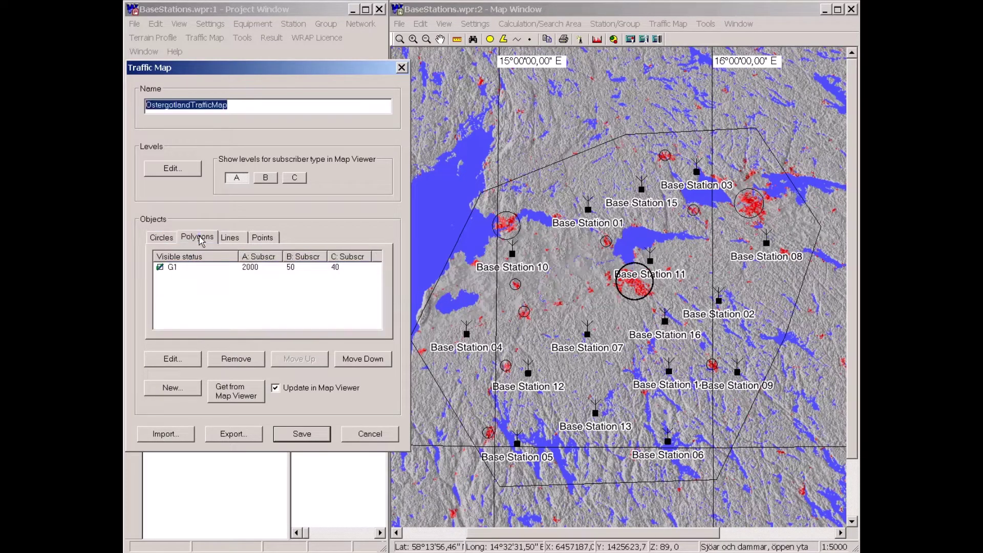
left_click(174, 270)
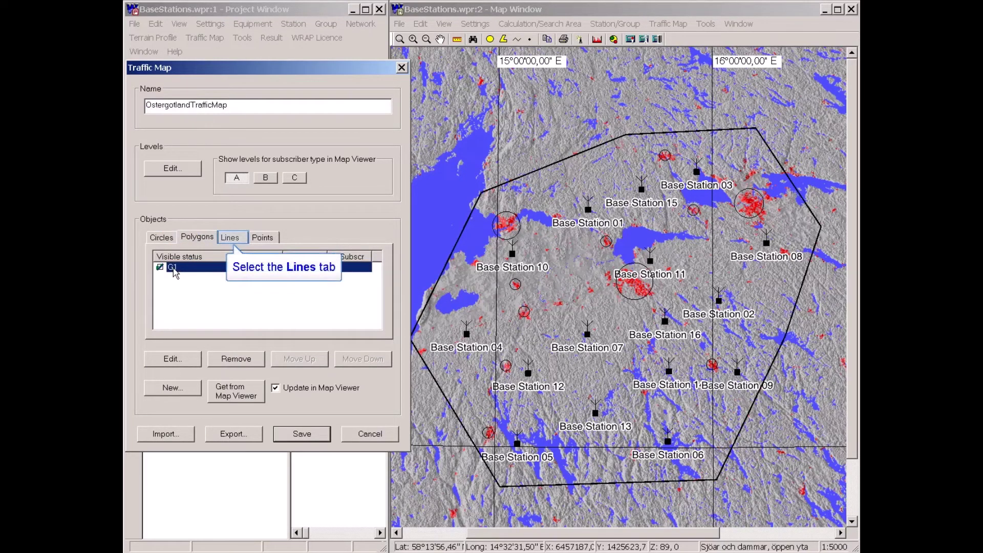
left_click(237, 240)
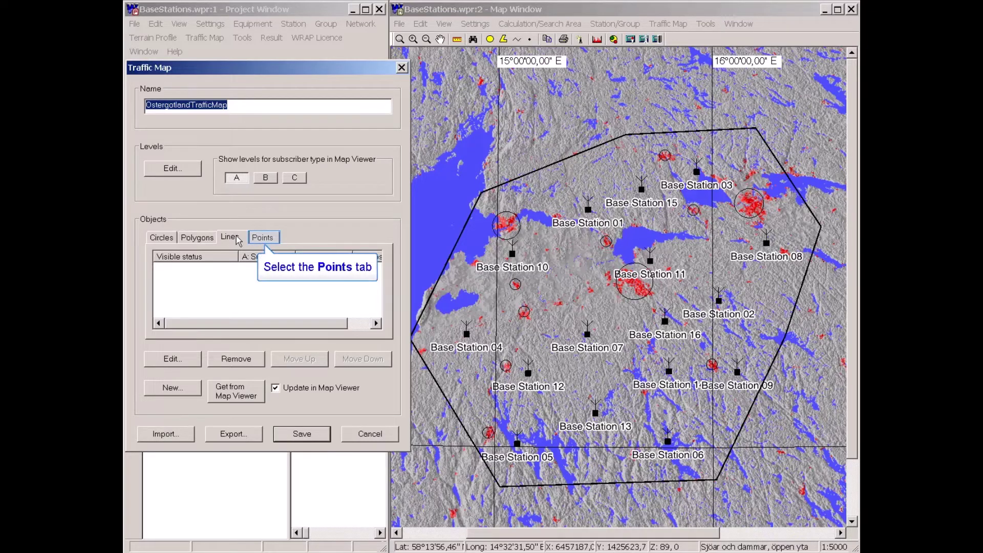
left_click(262, 237)
left_click(172, 269)
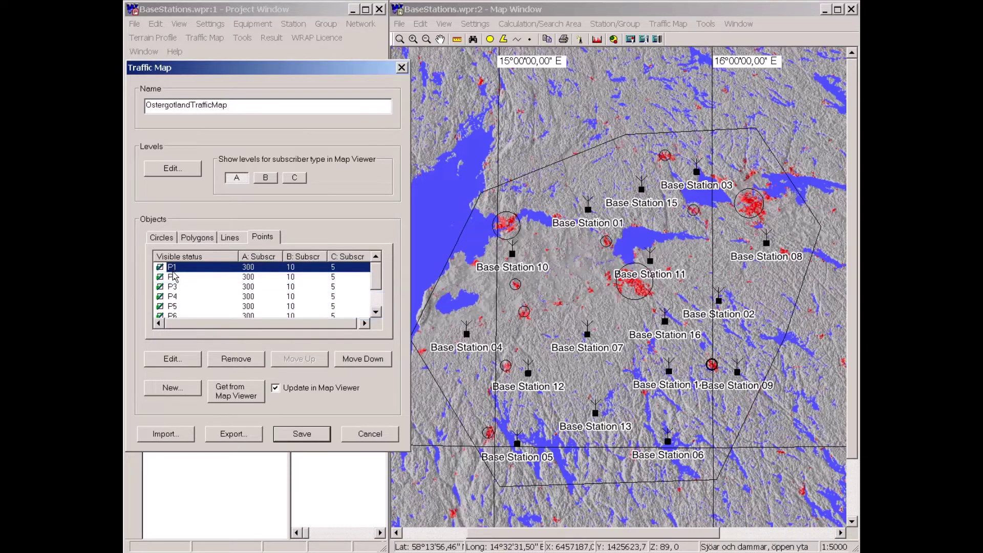
left_click(174, 279)
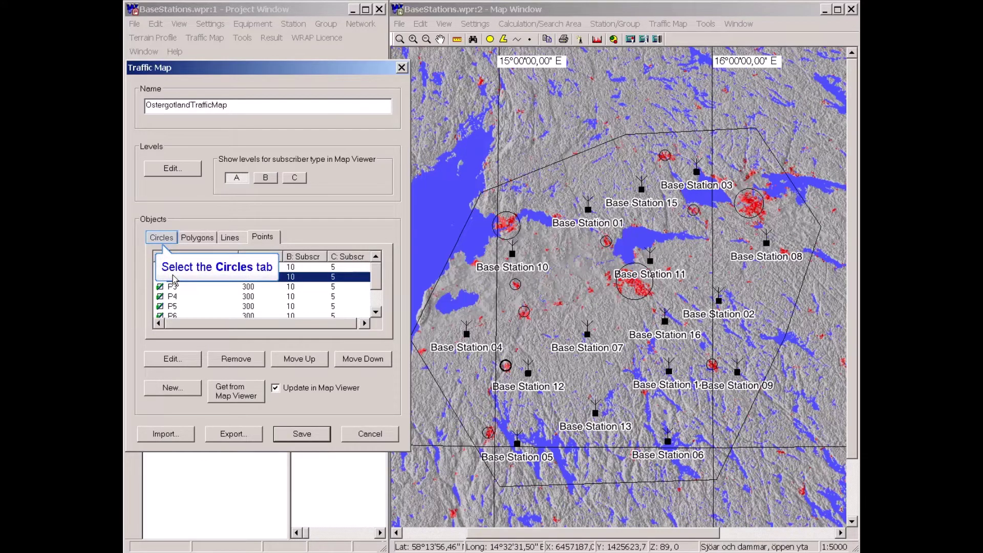
left_click(170, 238)
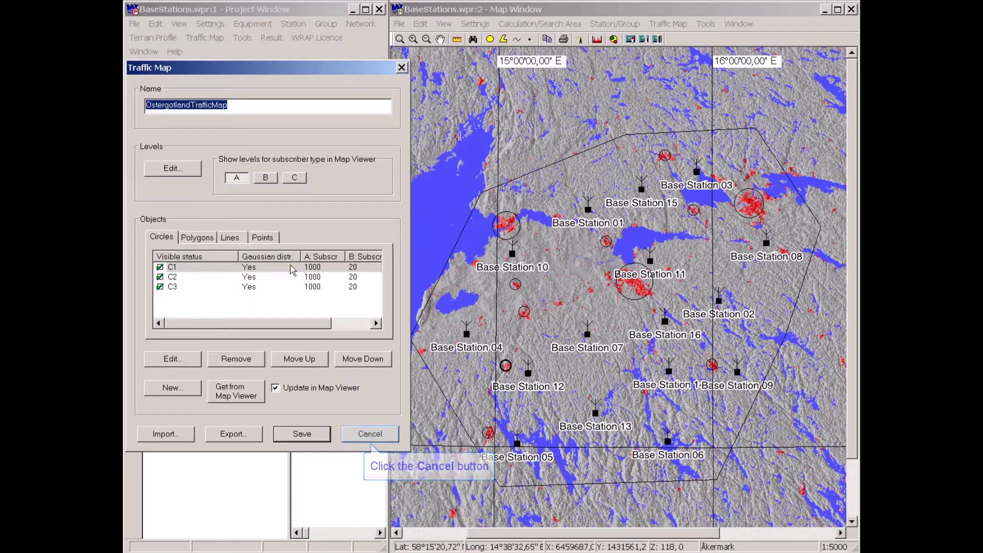
left_click(367, 435)
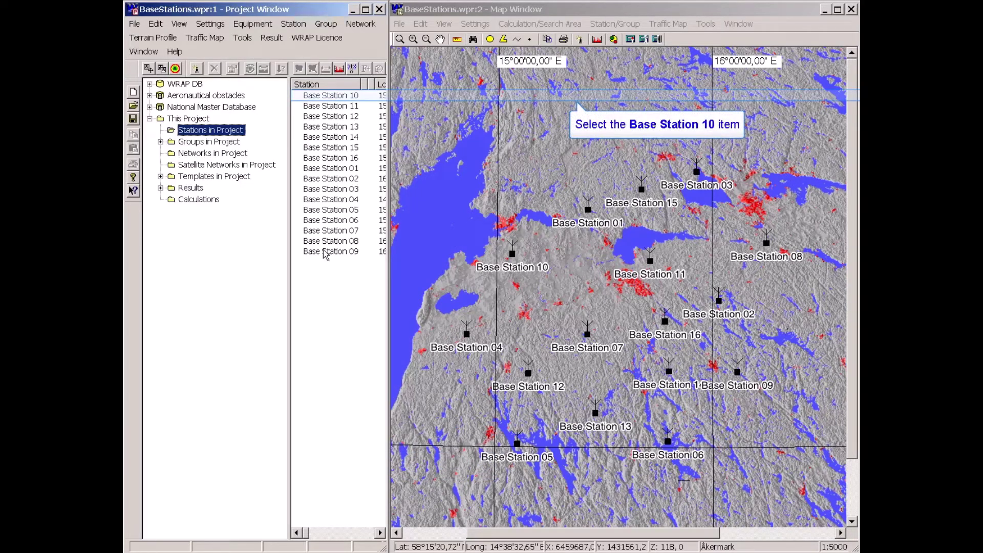
Draw a circular calculation area enclosing all base stations, and select every station from Base Station 10 to Base Station 09.
left_click(322, 98)
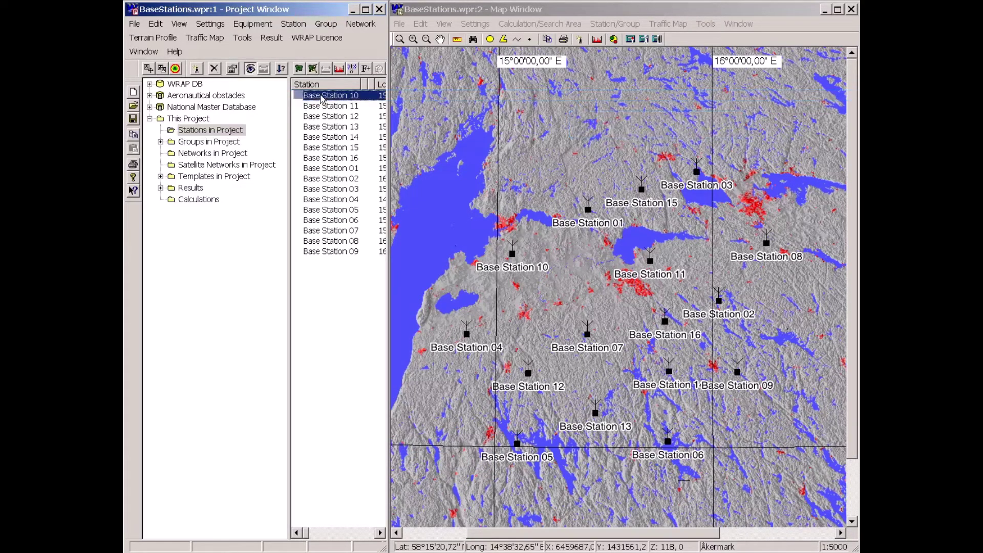
left_click(639, 307)
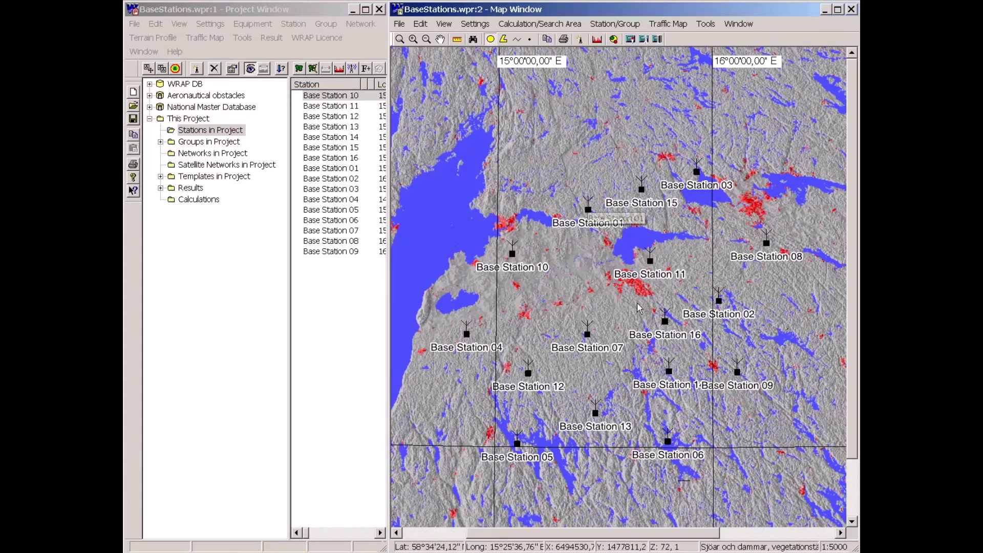
left_click_drag(639, 307, 779, 147)
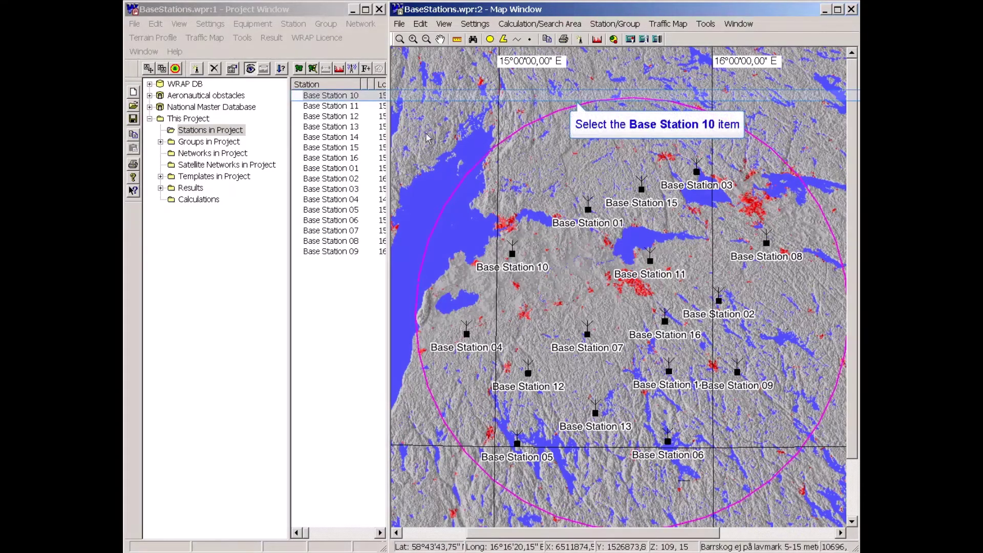
left_click(321, 95)
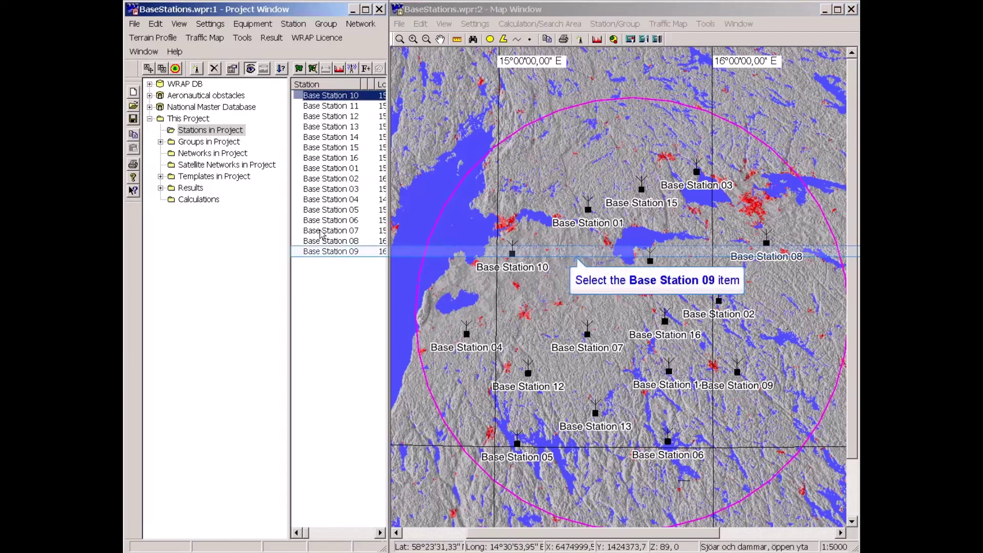
left_click(323, 251, "shift")
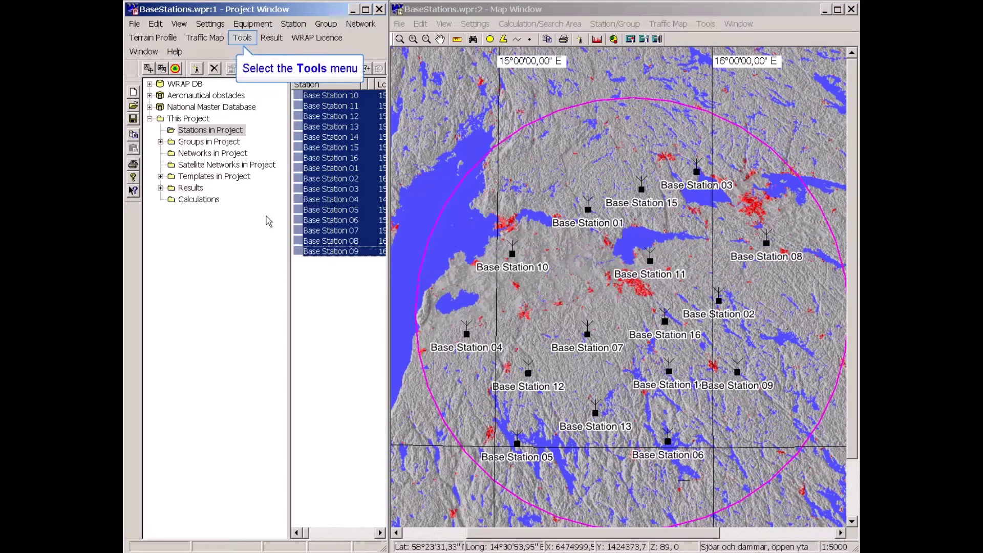
Start a Traffic Capacity calculation for the selected stations and choose GSM Mobile from WRAP DB Mobiles as the mobile.
left_click(242, 39)
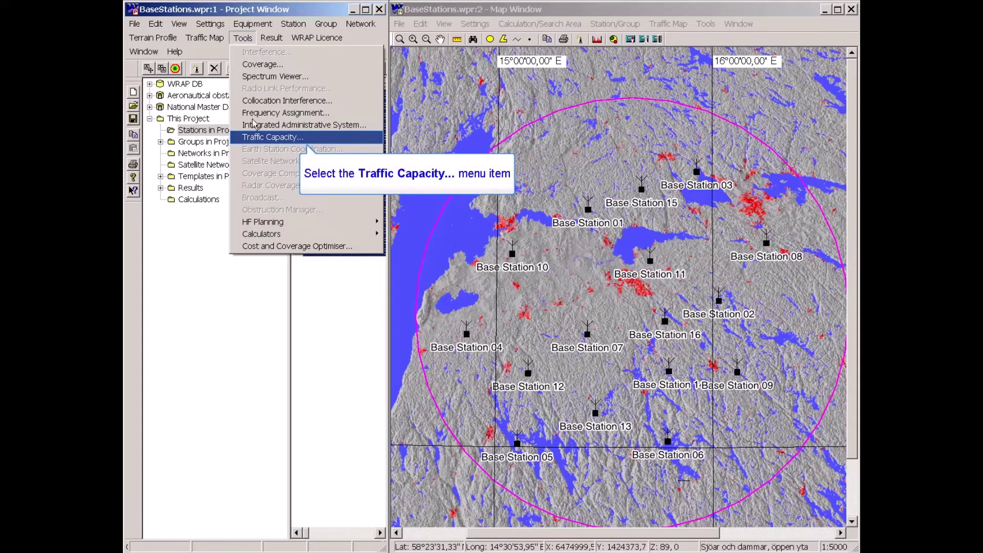
left_click(254, 138)
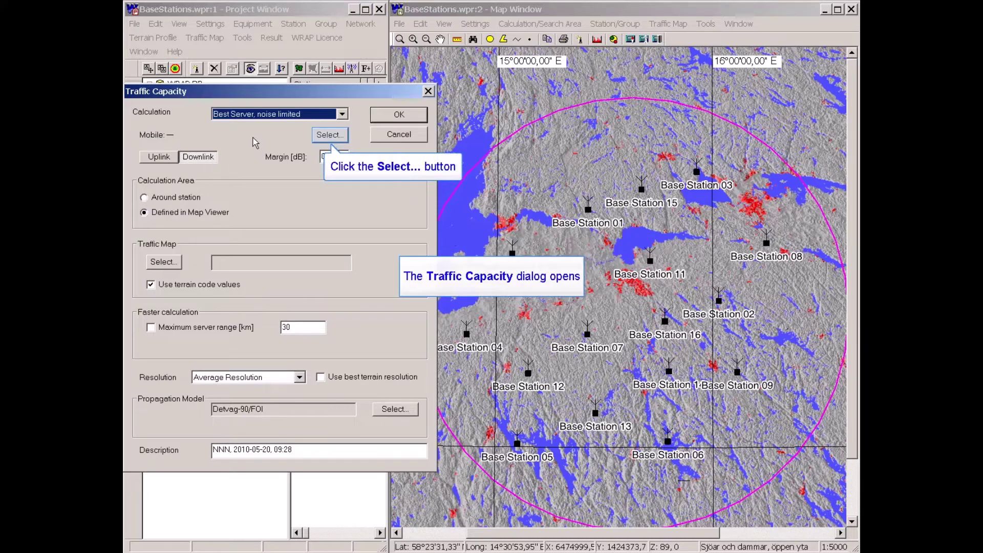
left_click(330, 136)
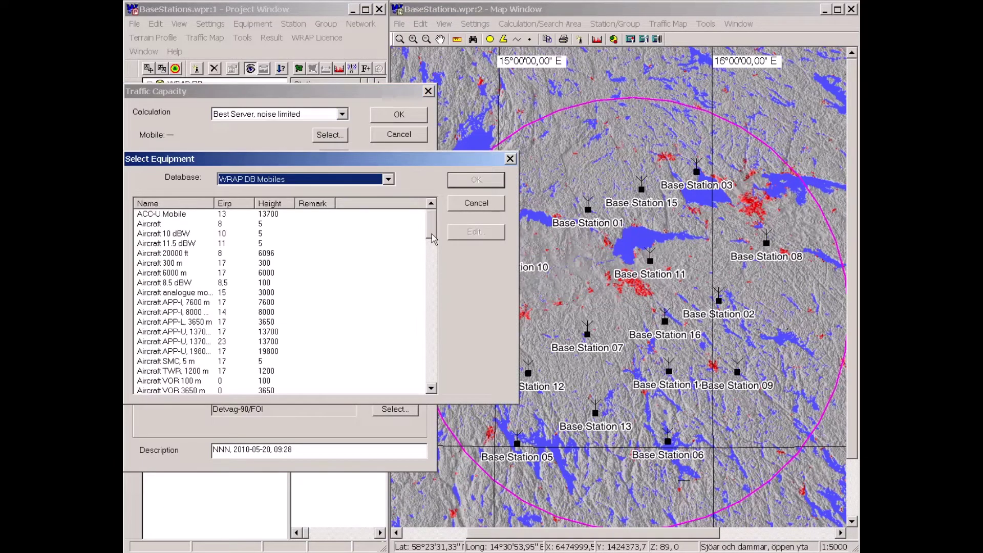
scroll(425, 278, "down", 6)
left_click_drag(425, 278, 420, 321)
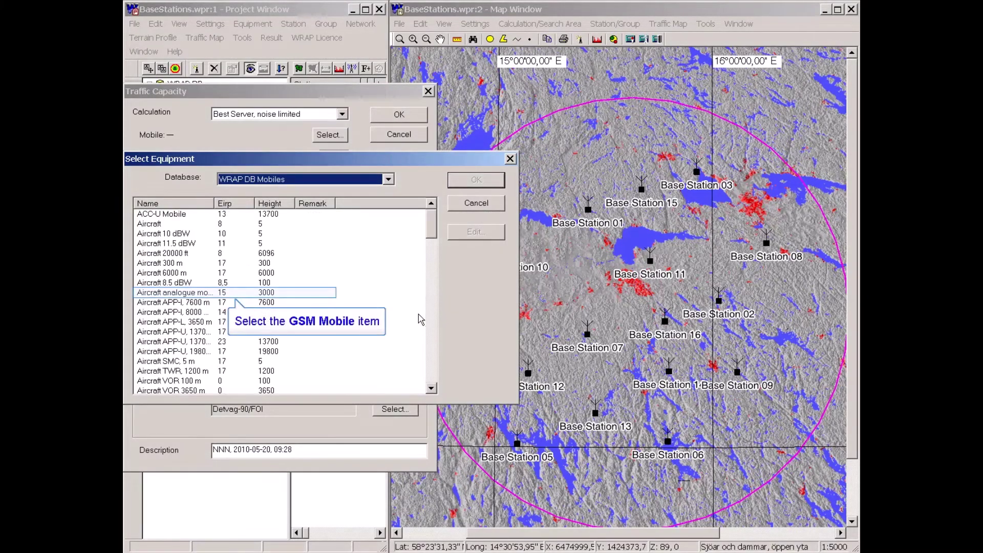
left_click(157, 294)
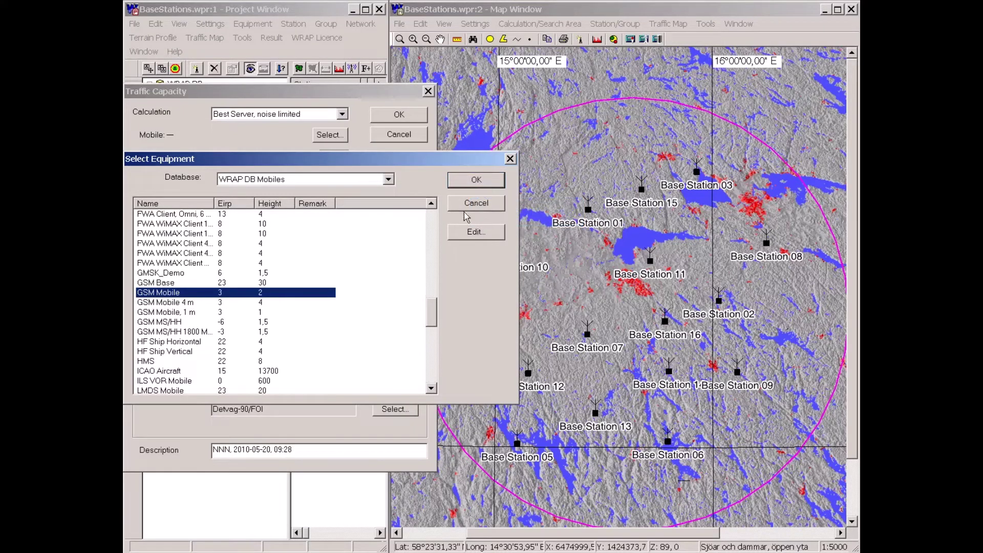
left_click(474, 184)
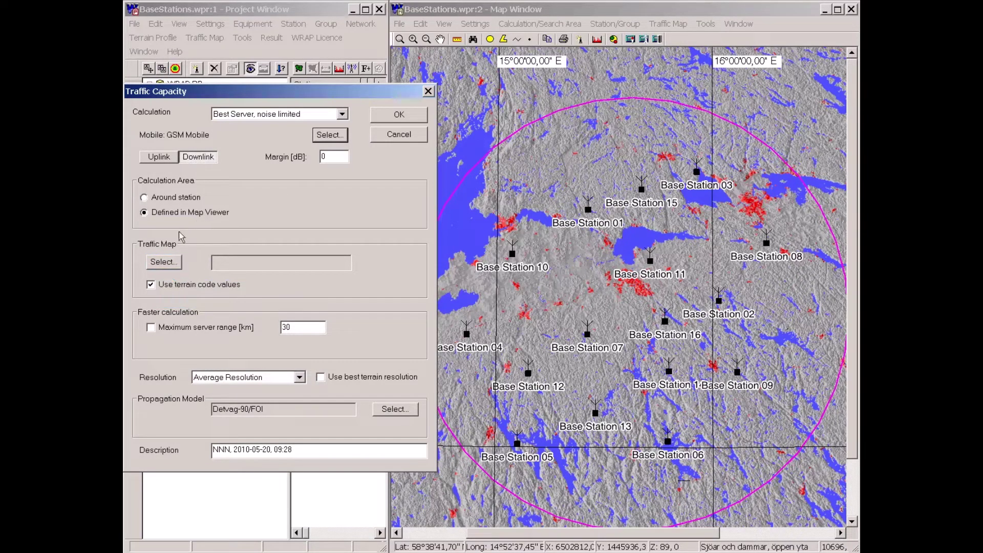
Assign OstergotlandTrafficMap as the calculation's traffic map and turn off the use of terrain code values.
left_click(164, 263)
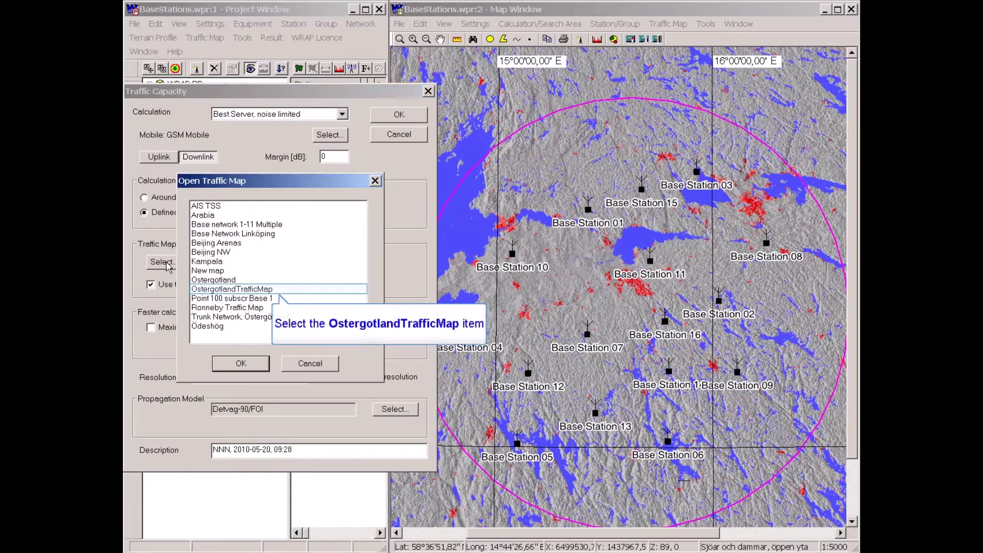
left_click(231, 289)
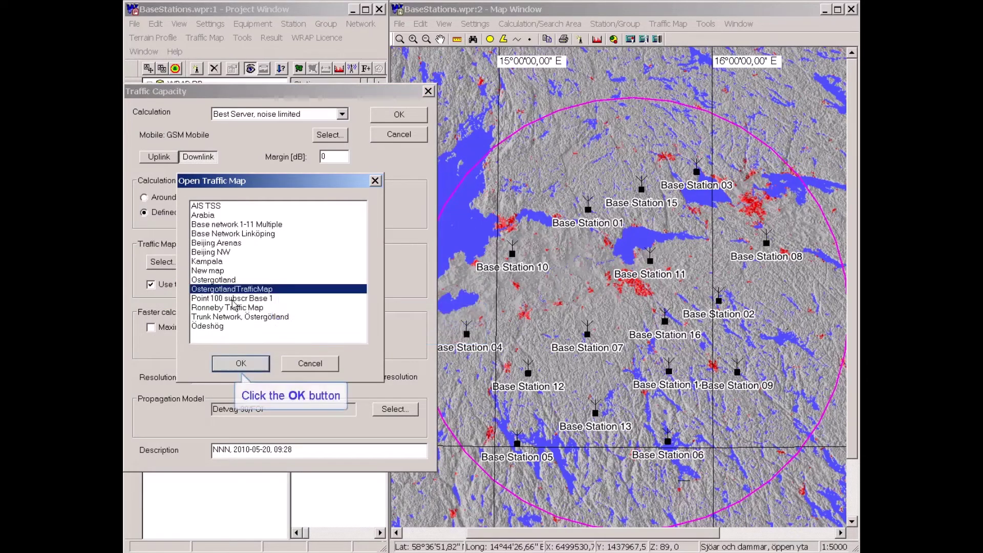
left_click(244, 363)
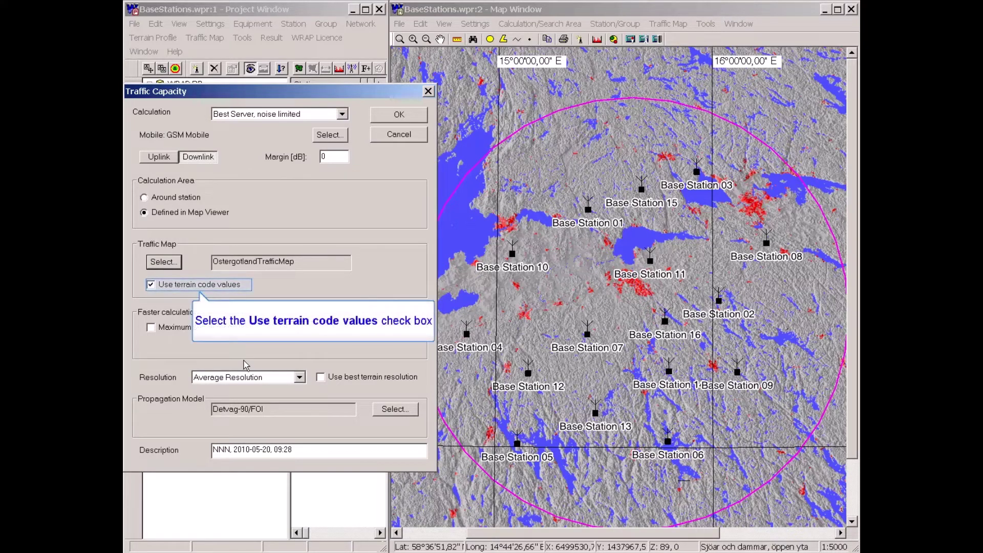
left_click(151, 286)
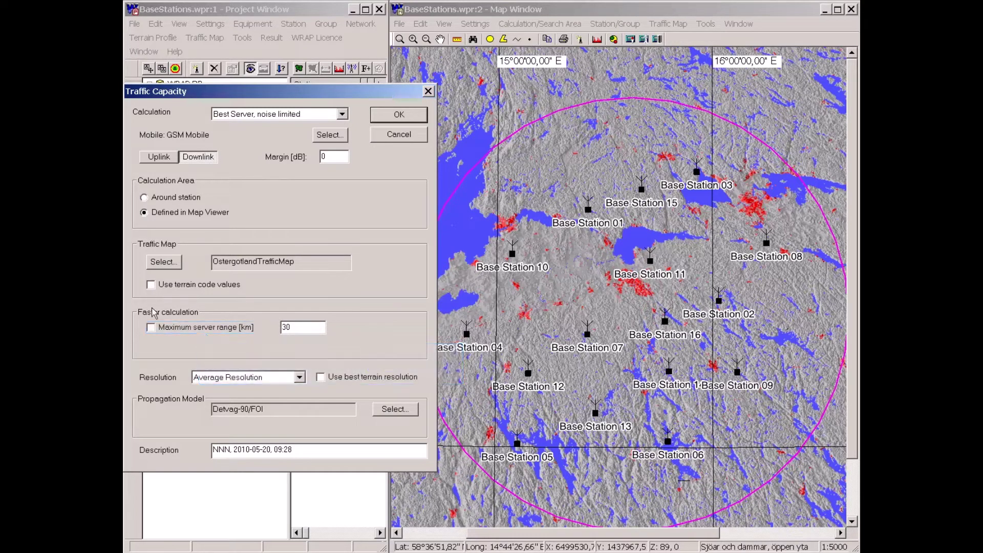
Run the calculation with a 30 km maximum server range and High Resolution, described as "Traffic, 2010-05-20, 09:28".
left_click(151, 329)
left_click(301, 381)
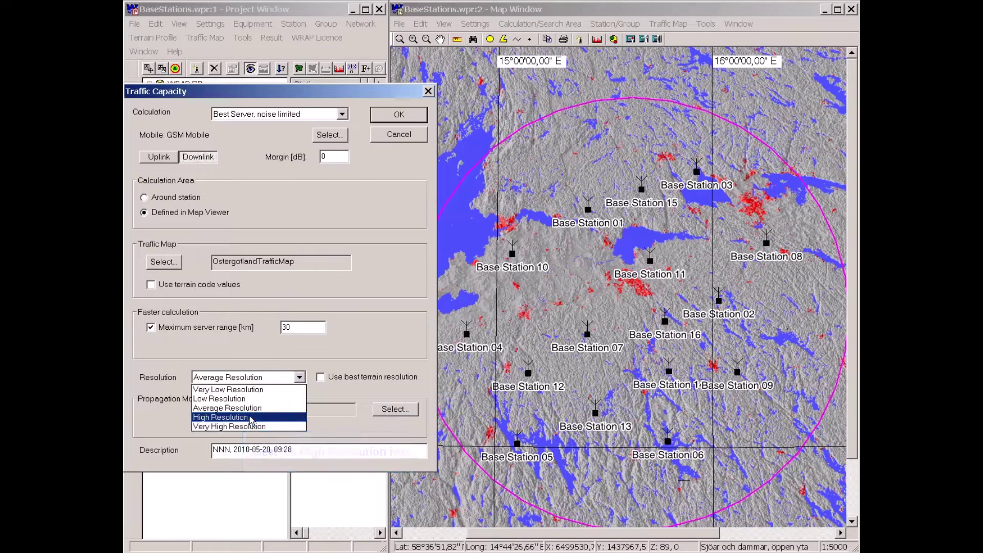
left_click(249, 415)
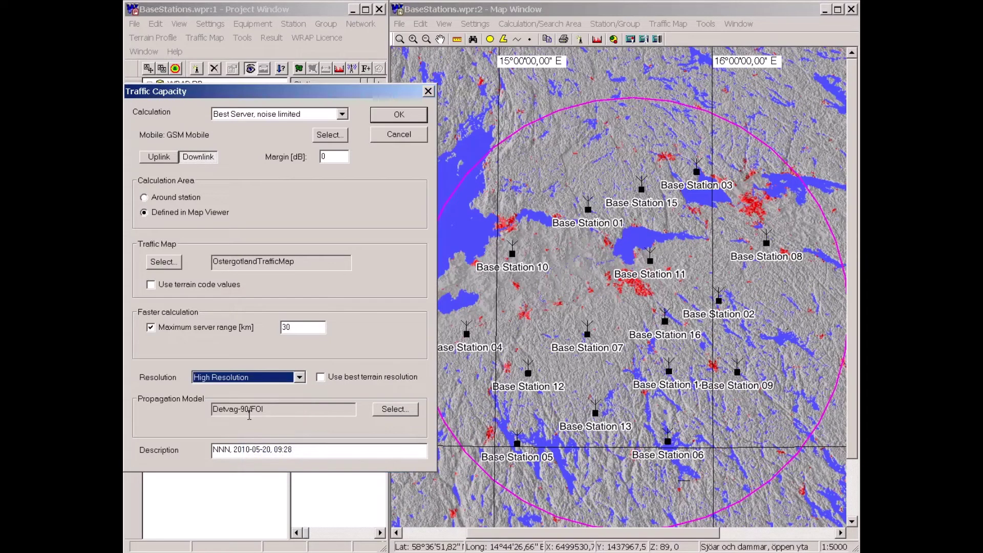
double_click(221, 450)
type("Traffic")
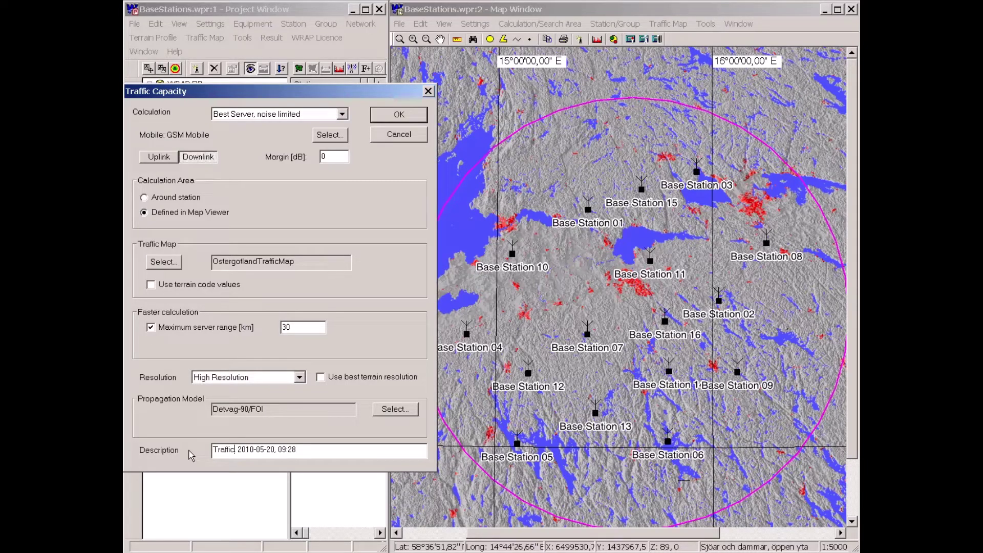
key("Return")
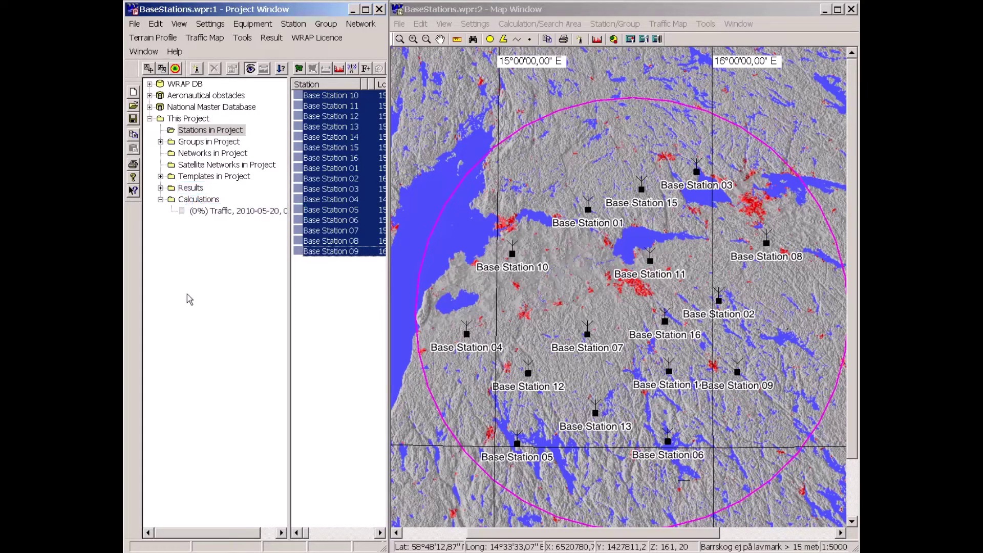
Open the traffic capacity result "Traffic, 2010-05-20, 09:28" and sort its stations by number of A subscribers in descending order.
double_click(188, 190)
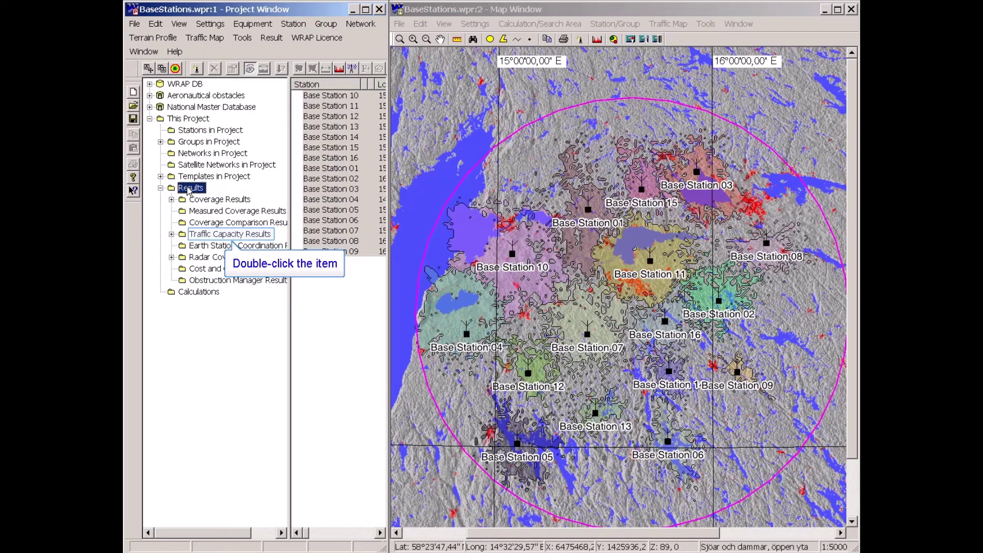
double_click(209, 236)
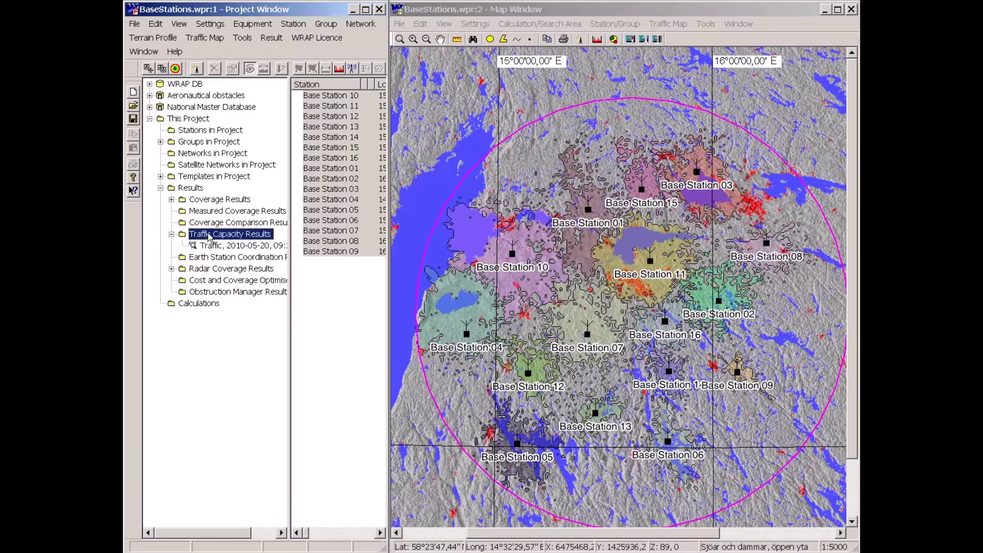
double_click(220, 248)
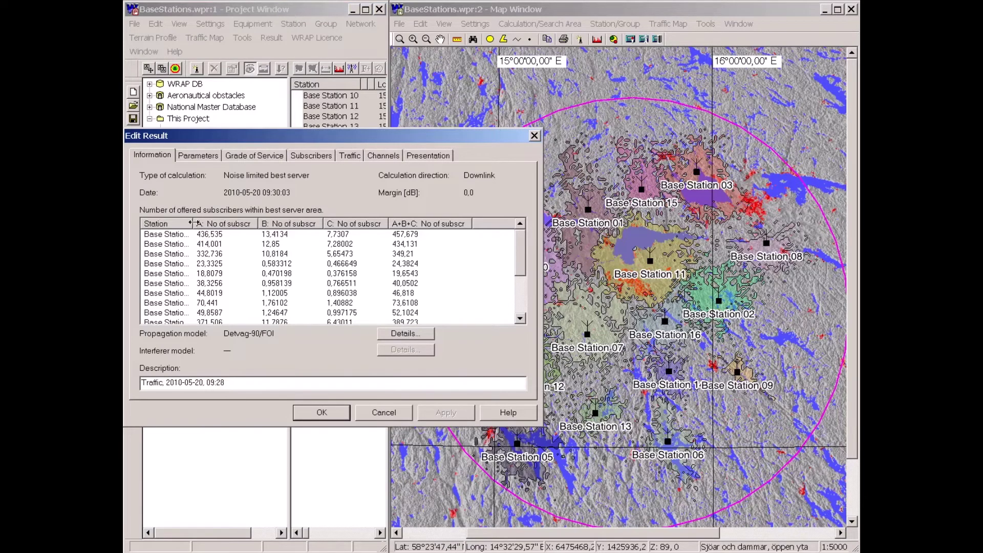
left_click_drag(193, 223, 215, 224)
key("Return")
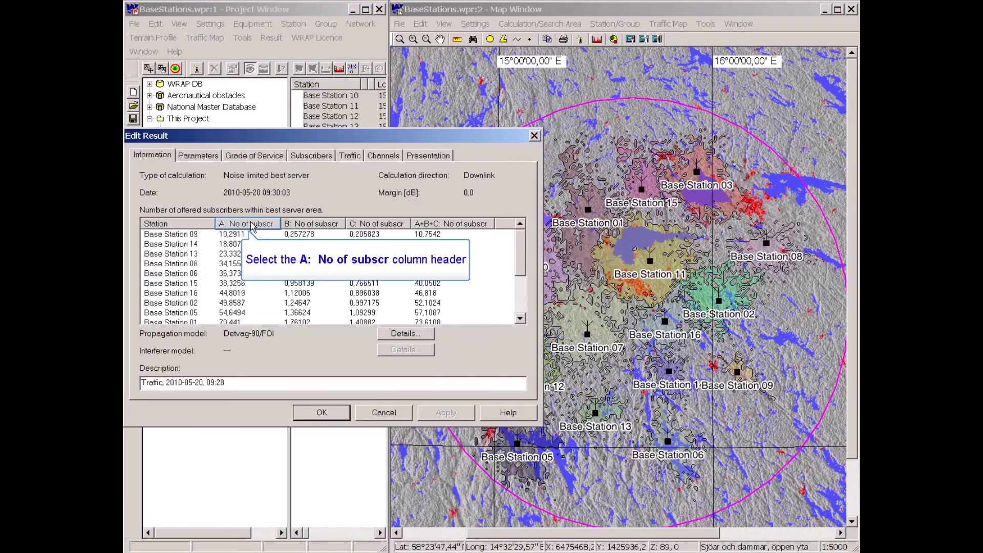
left_click(251, 225)
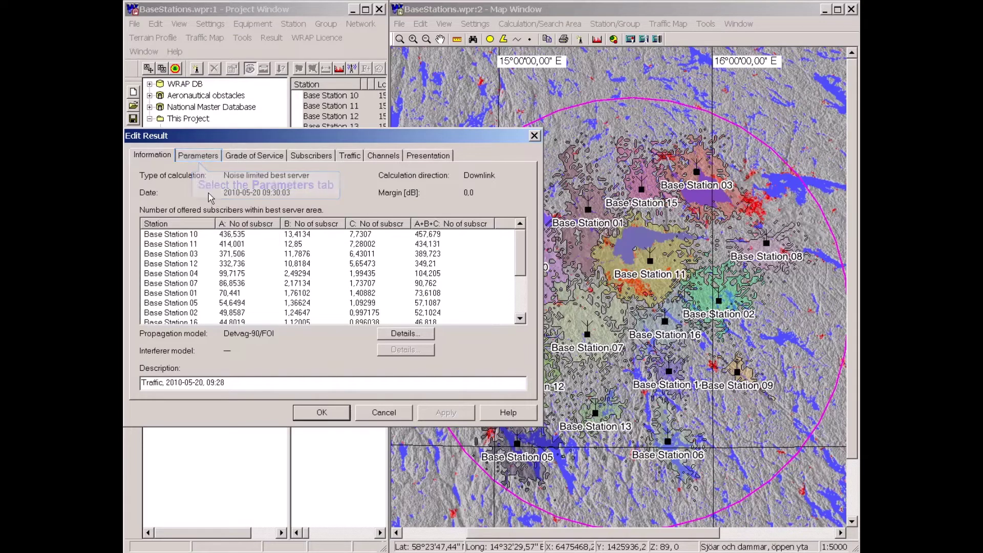
View the result's traffic parameters for the Erlang C formula and set the traffic formula back to Erlang B.
left_click(204, 158)
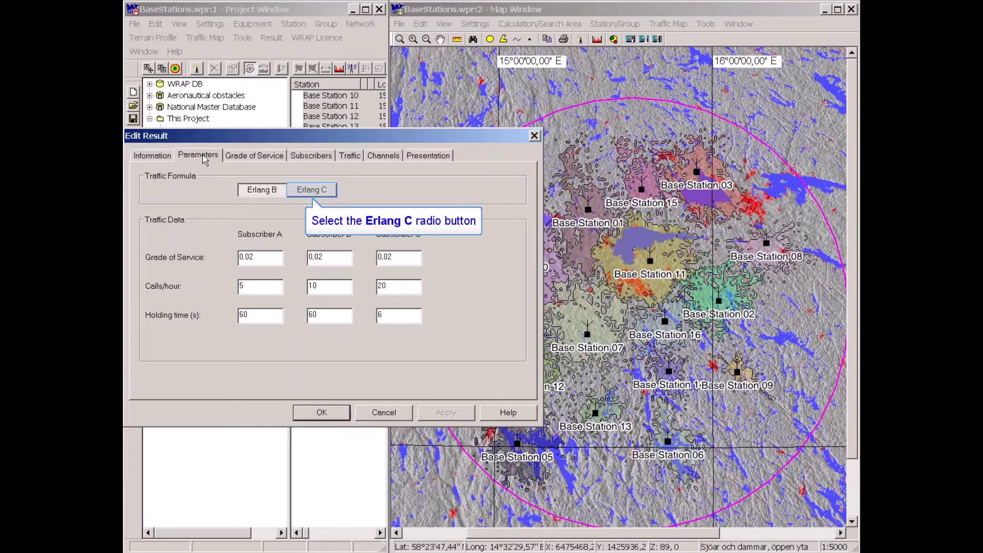
left_click(315, 191)
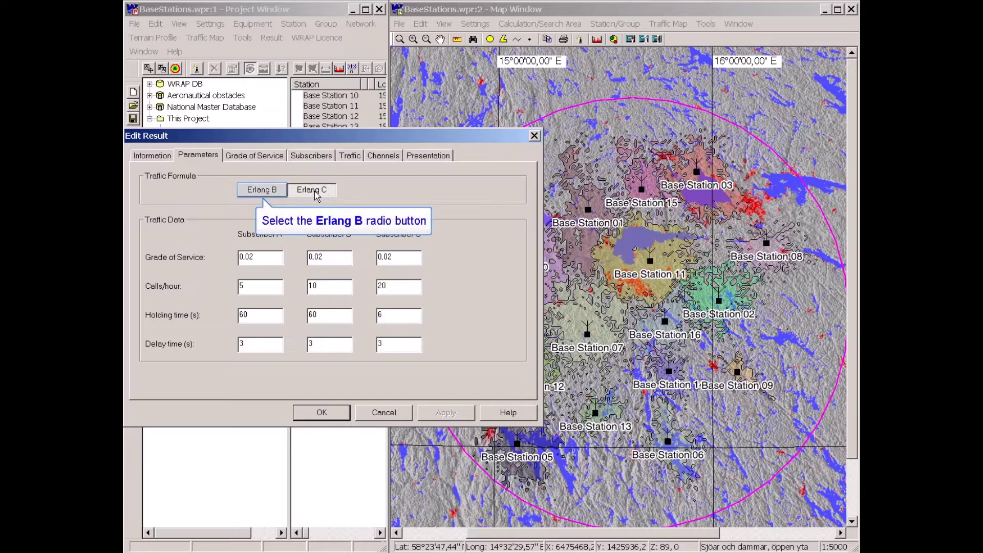
left_click(266, 194)
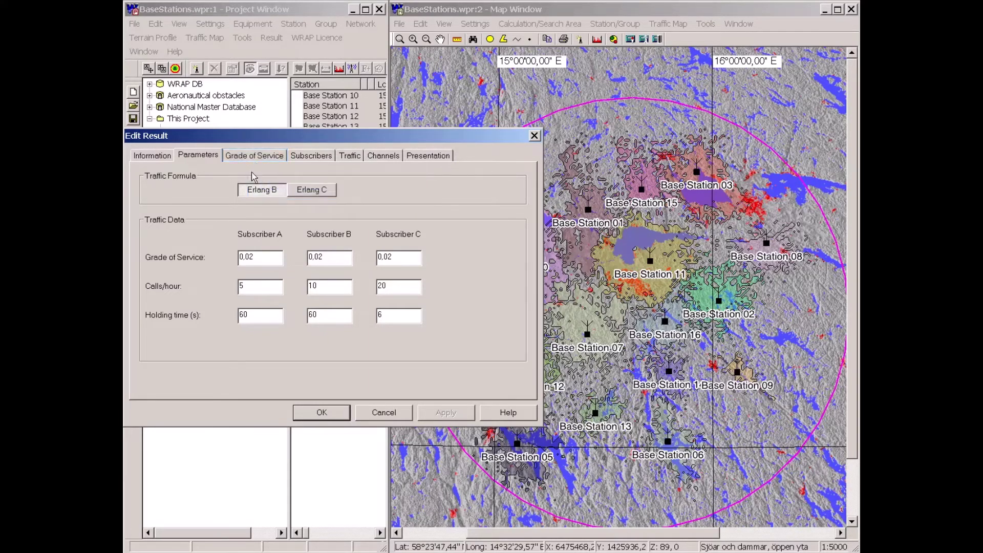
Show the calculated Grade of Service with full station names, sorted by Subscr A in descending order.
left_click(250, 156)
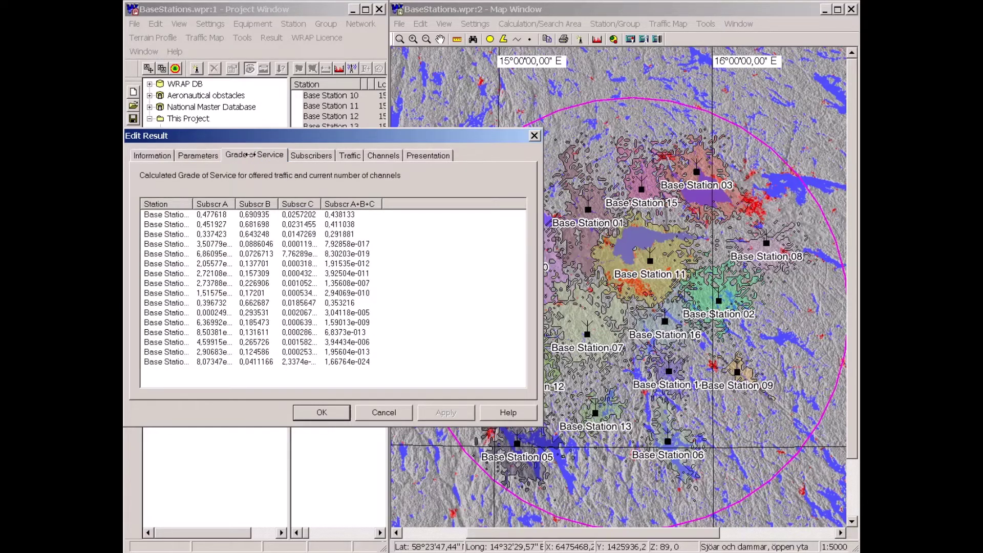
left_click_drag(193, 204, 214, 208)
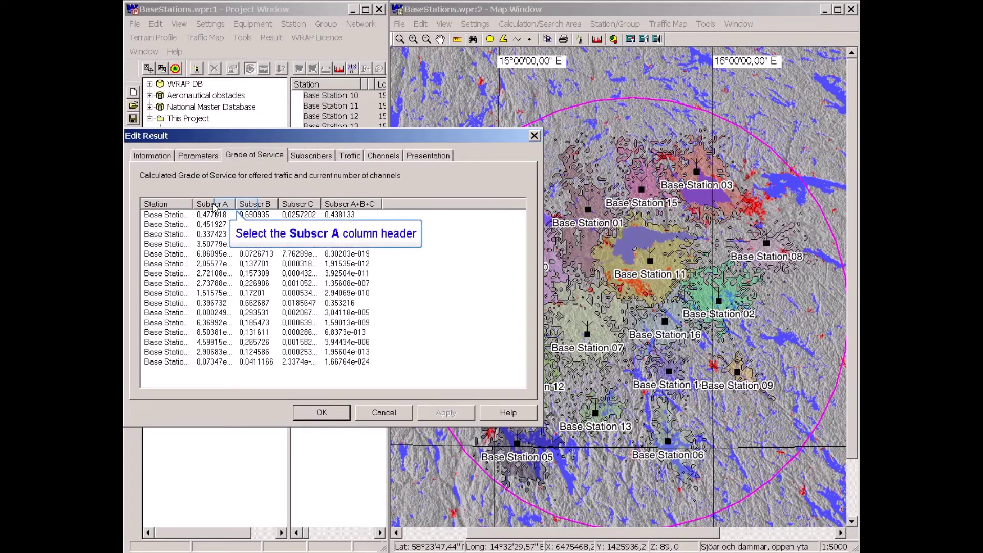
left_click(245, 206)
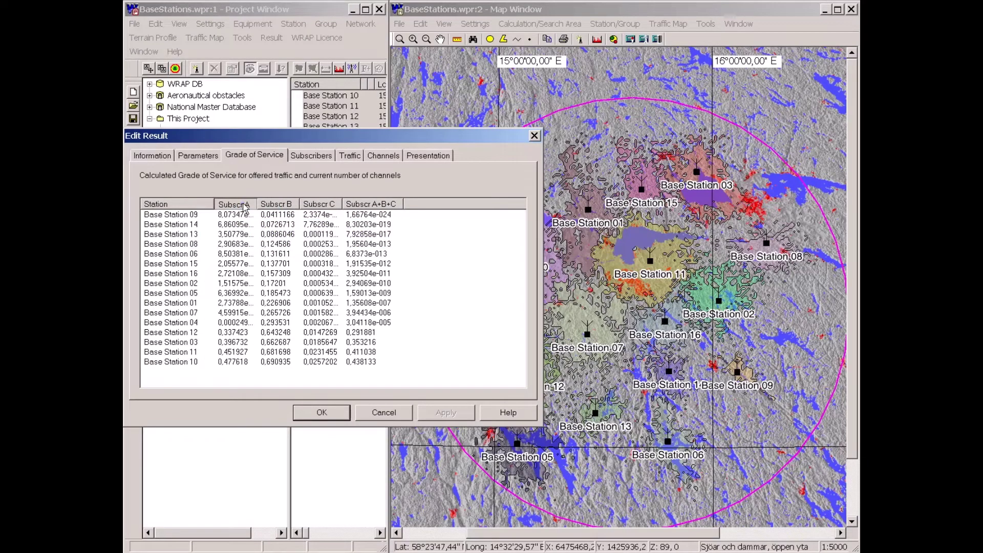
left_click(243, 205)
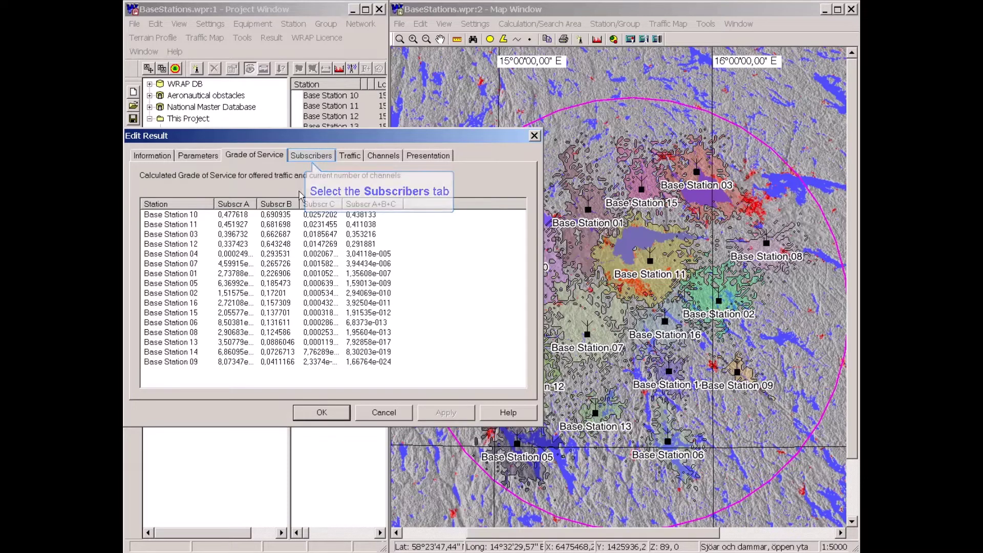
Examine the servable subscribers per station, including the extended information for Base Station 10, and the servable traffic in Erlang.
left_click(309, 154)
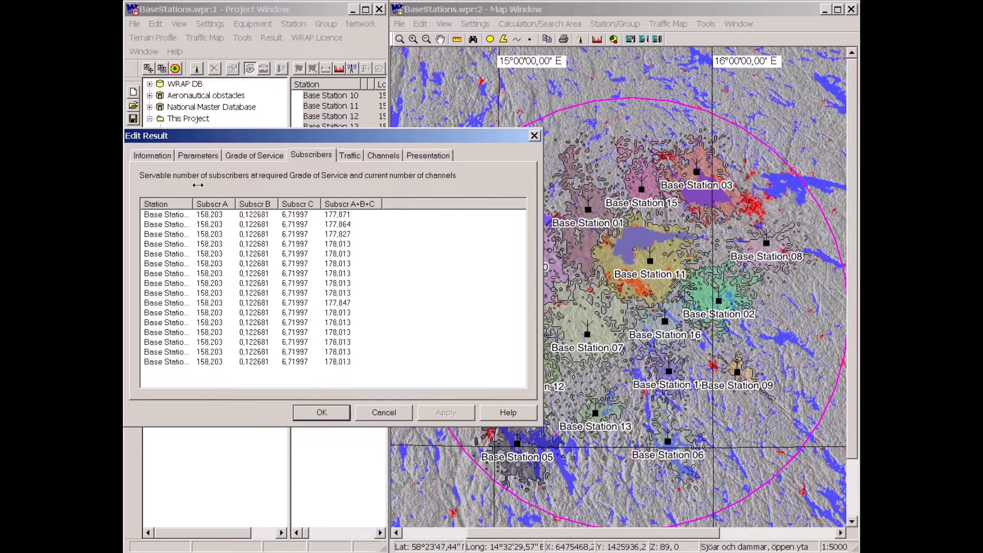
left_click_drag(194, 202, 216, 202)
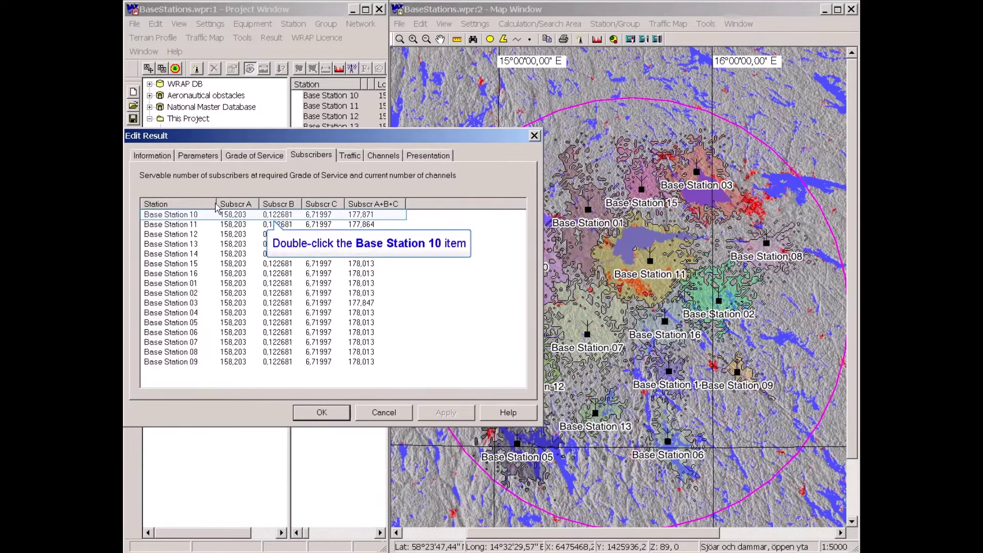
double_click(168, 215)
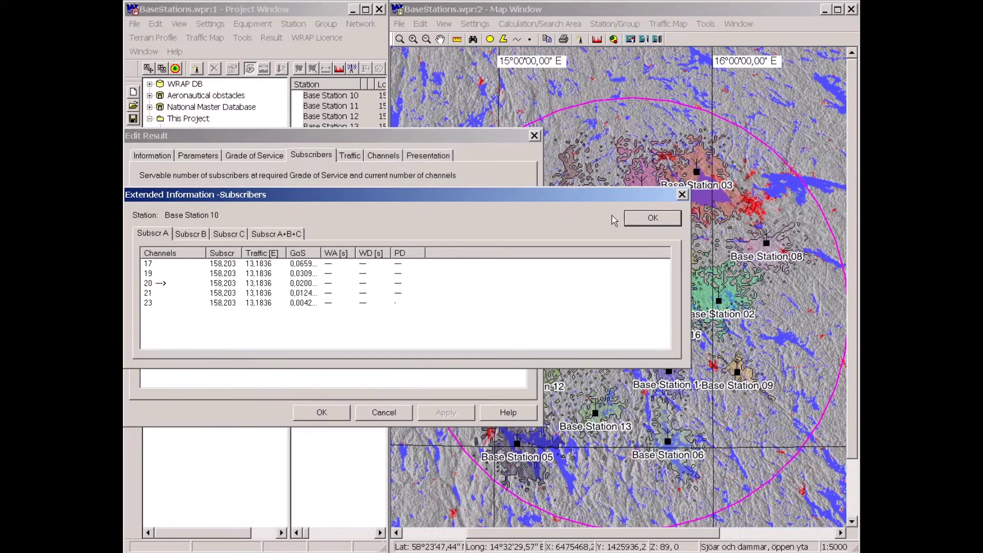
left_click(644, 220)
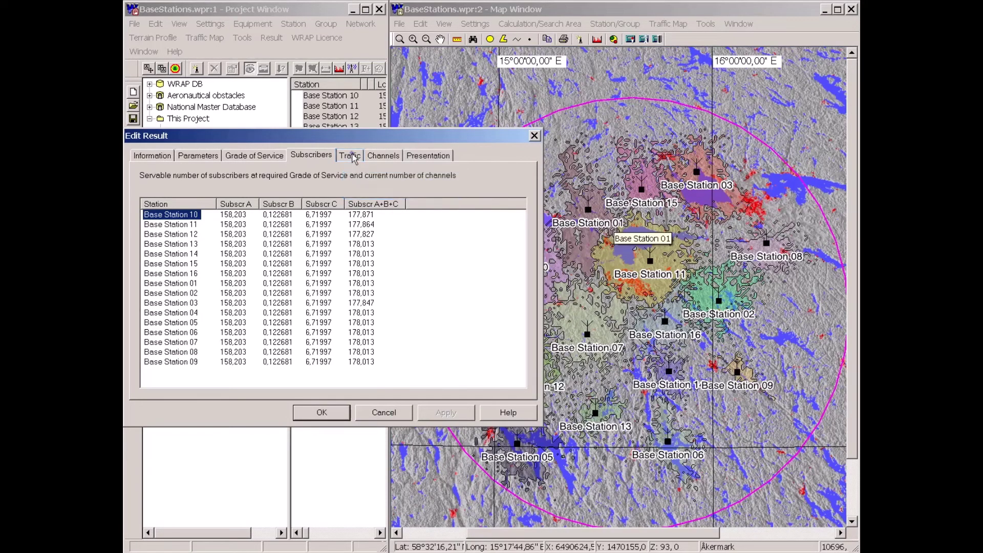
left_click(353, 158)
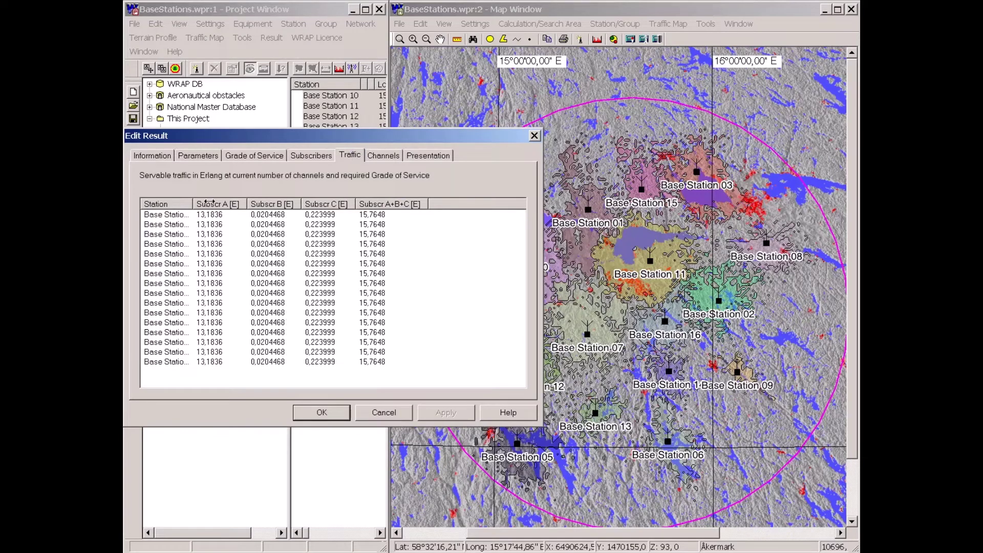
left_click_drag(192, 204, 229, 205)
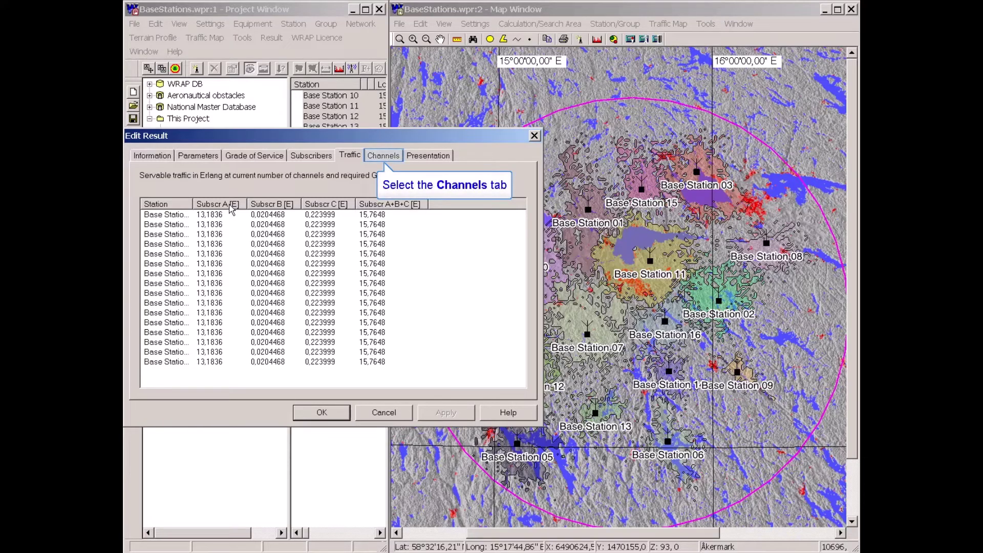
Sort the calculated number of channels by Subscr A in descending order and open the extended channel information for Base Station 10.
left_click(382, 155)
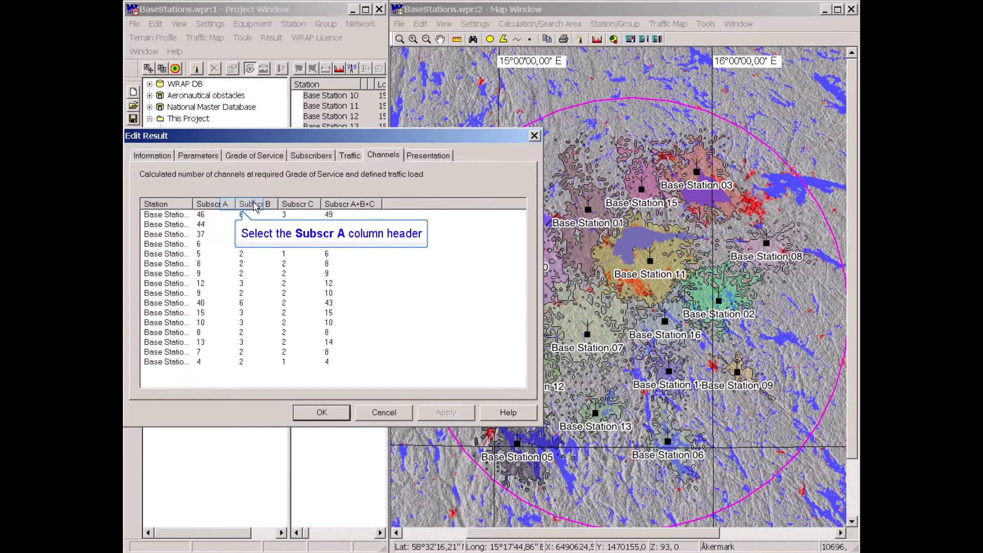
left_click(253, 205)
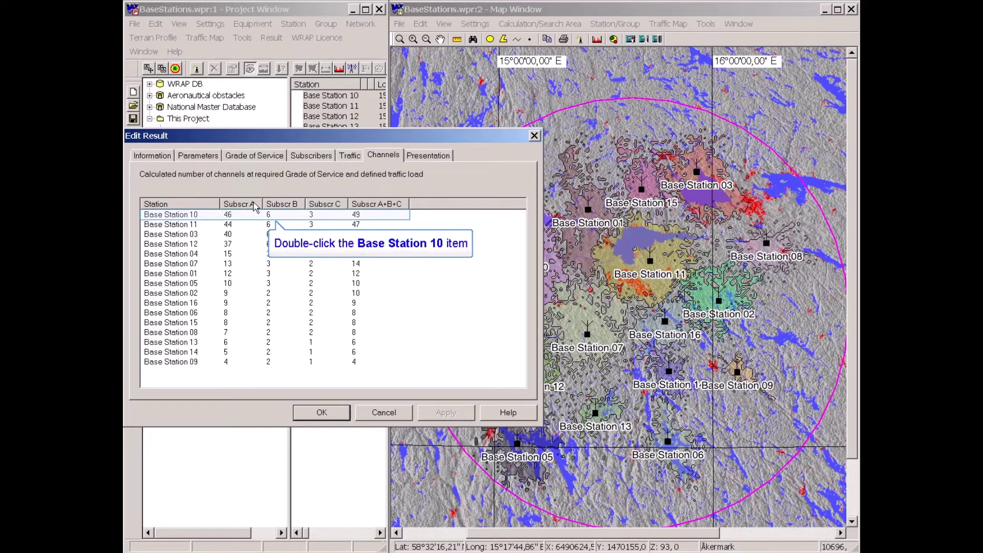
double_click(177, 216)
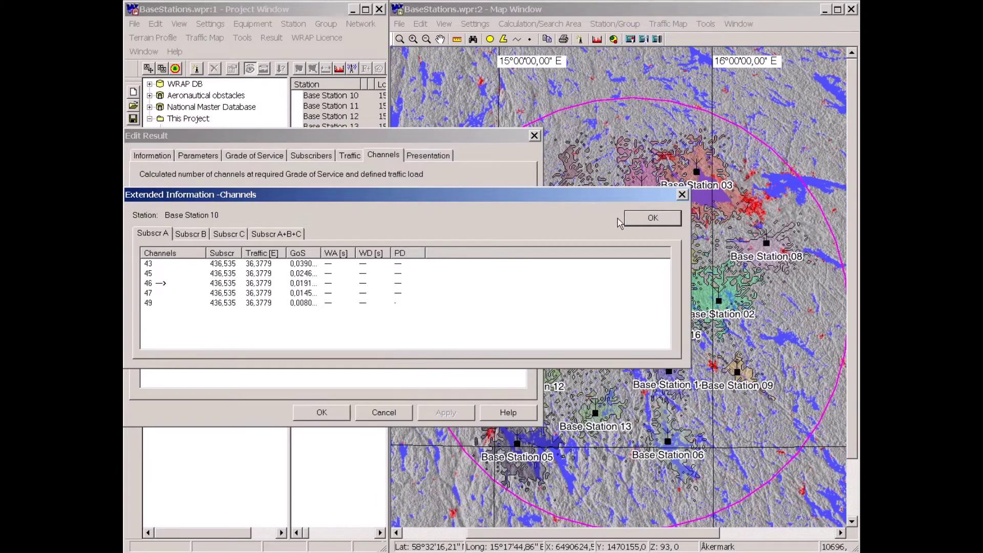
Close the extended channel information, view the result's presentation types with Best server kept, and accept the result settings.
left_click(647, 224)
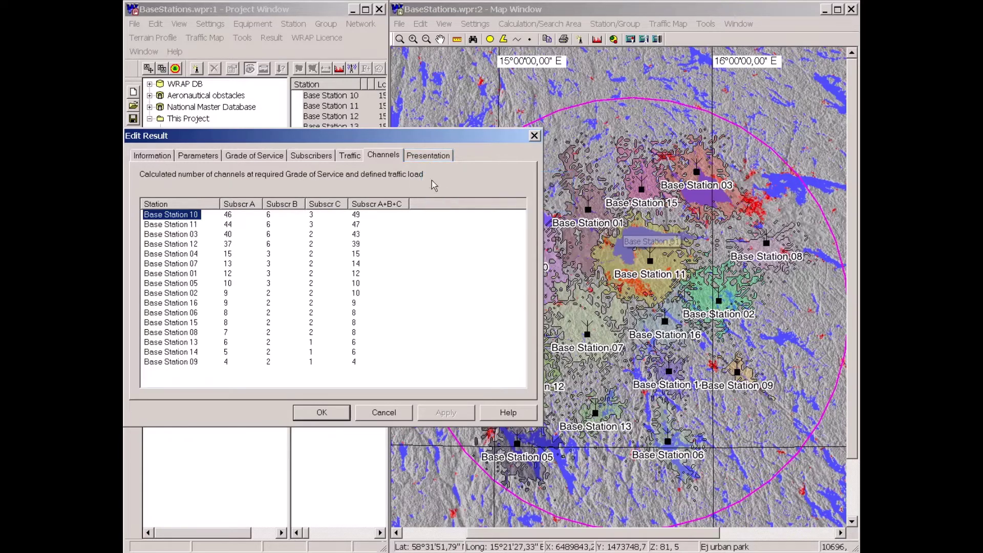
left_click(425, 160)
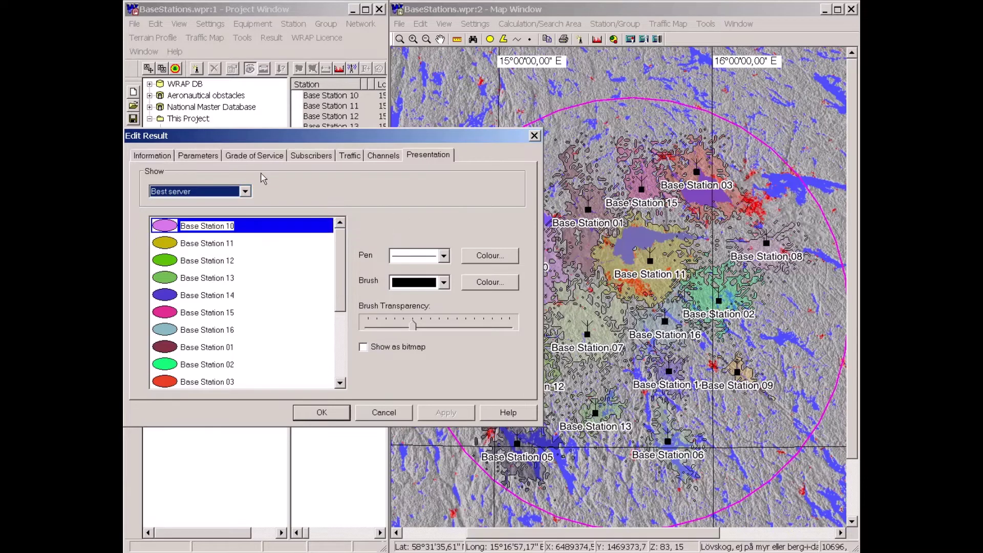
left_click(246, 192)
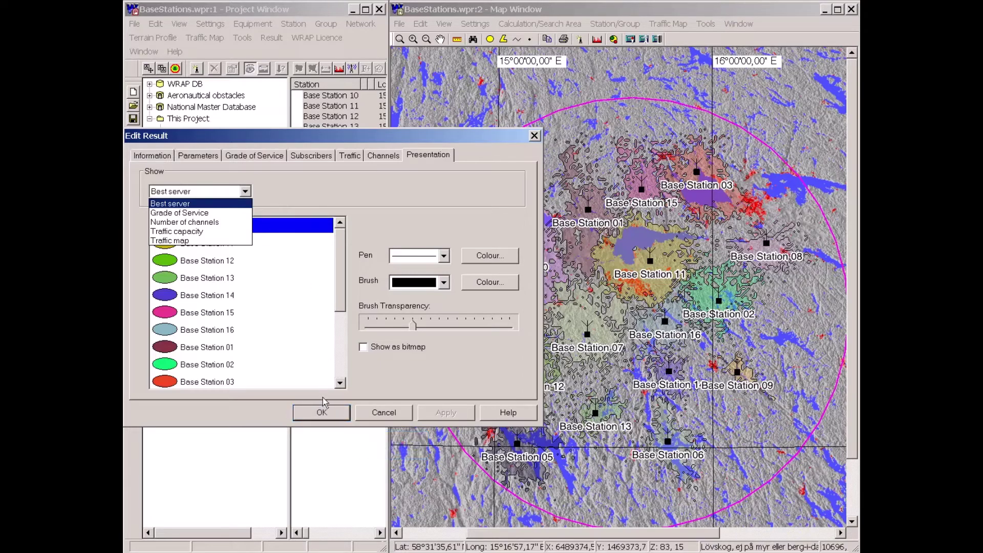
left_click(324, 416)
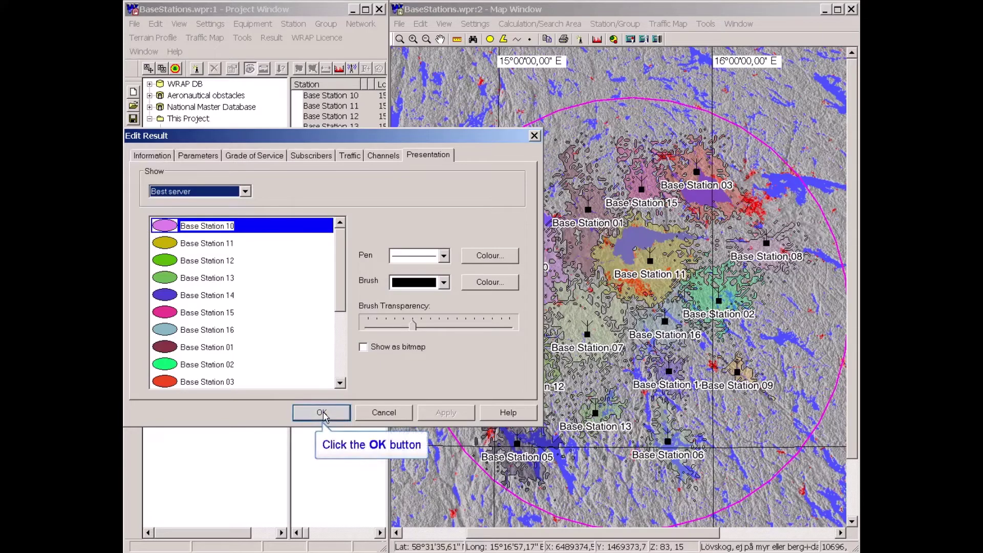
left_click(321, 413)
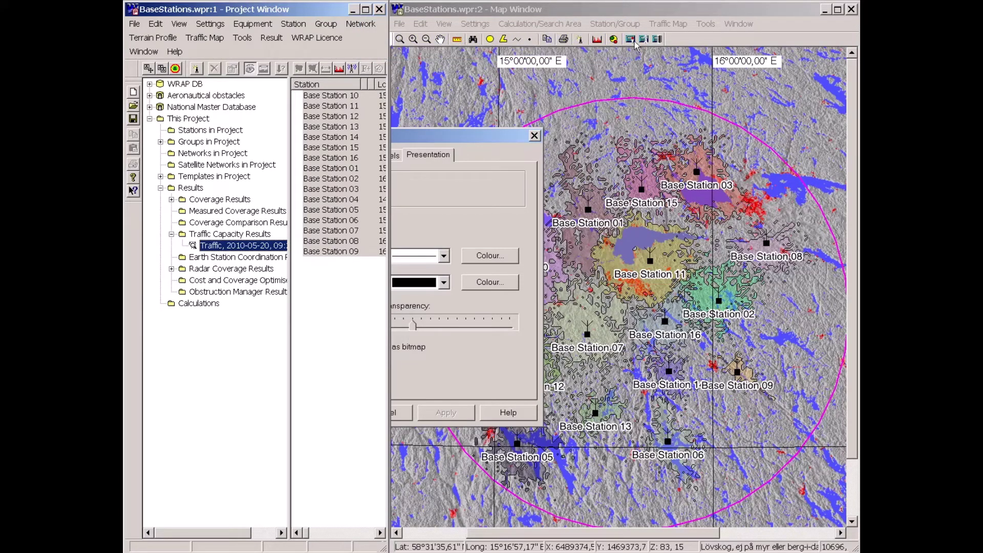
View the Erlang B and Erlang C traffic calculations in the Radio Calculator and close it.
left_click(637, 14)
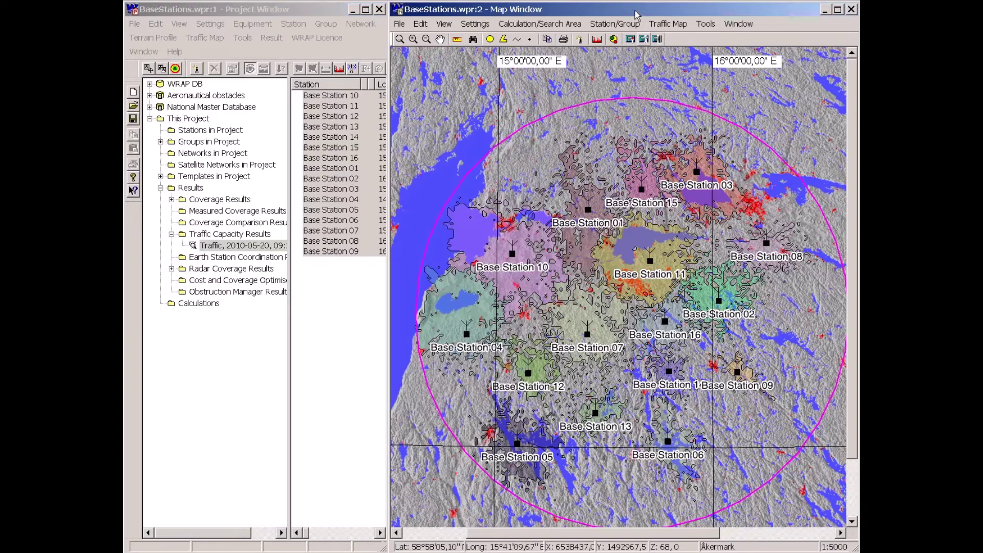
left_click(644, 39)
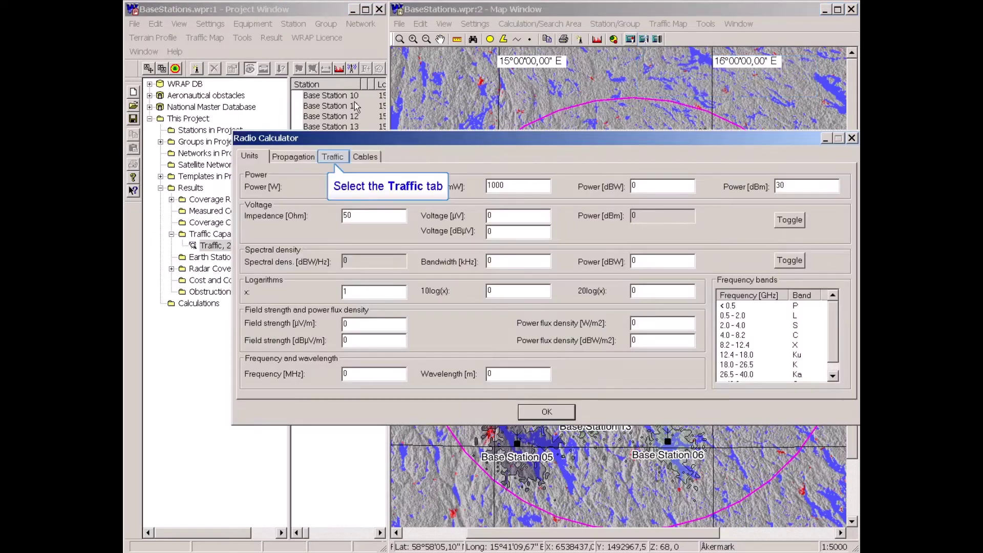
left_click(333, 157)
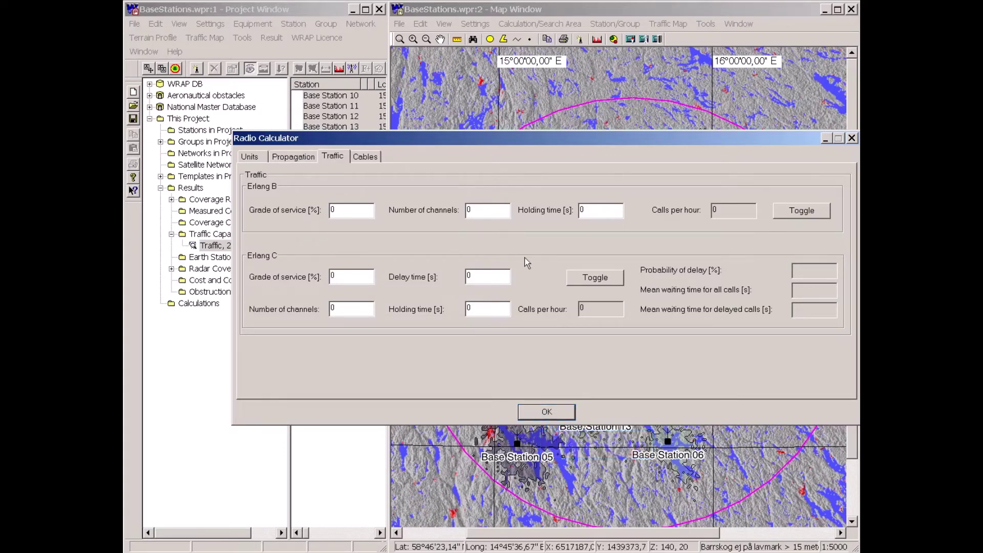
left_click(556, 413)
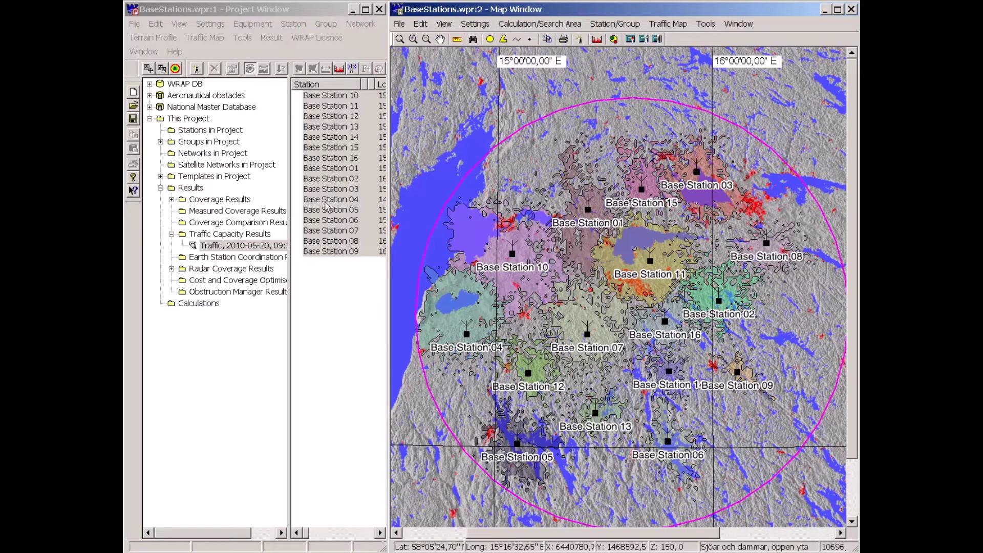
Set Base Station 12 as the Tx position and Base Station 13 as the Rx position on the map.
left_click(308, 18)
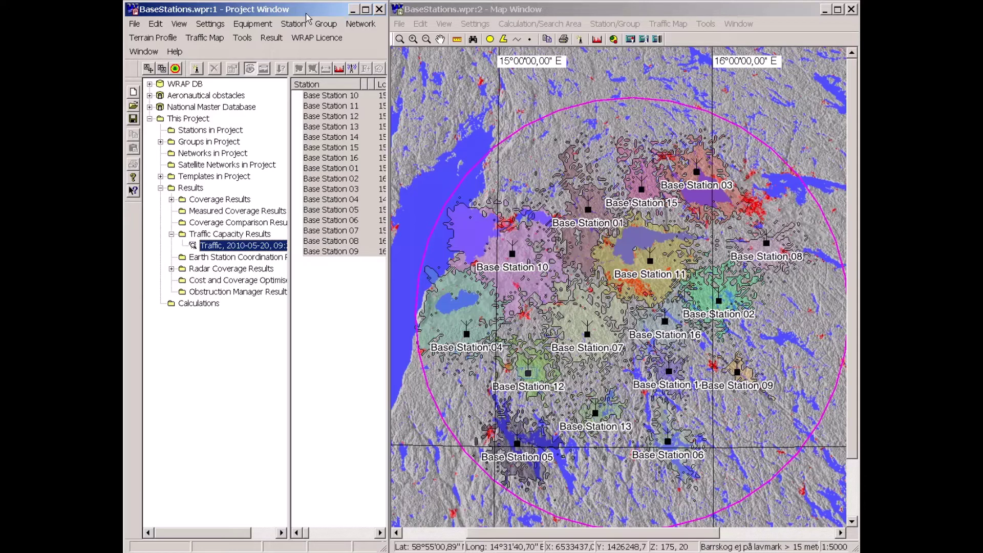
right_click(528, 374)
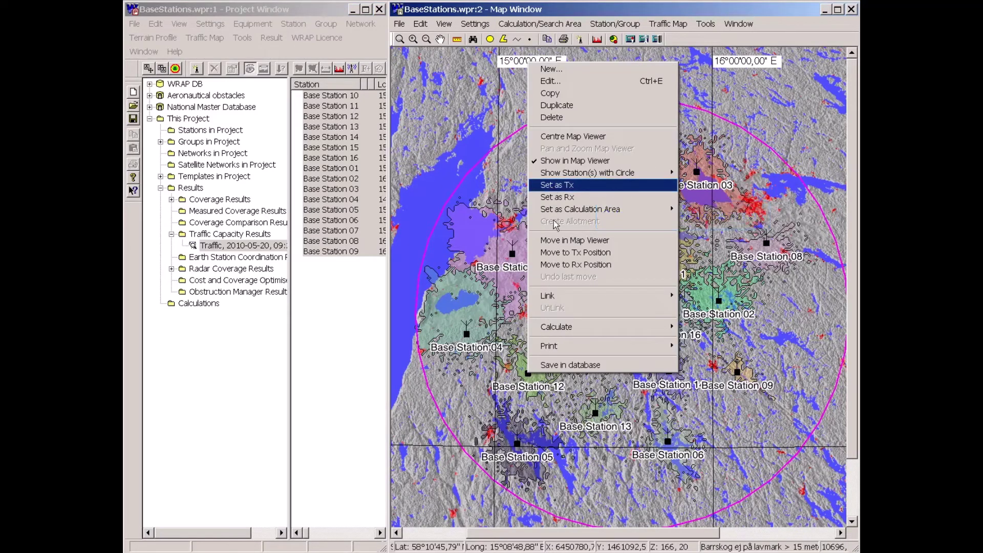
key("Return")
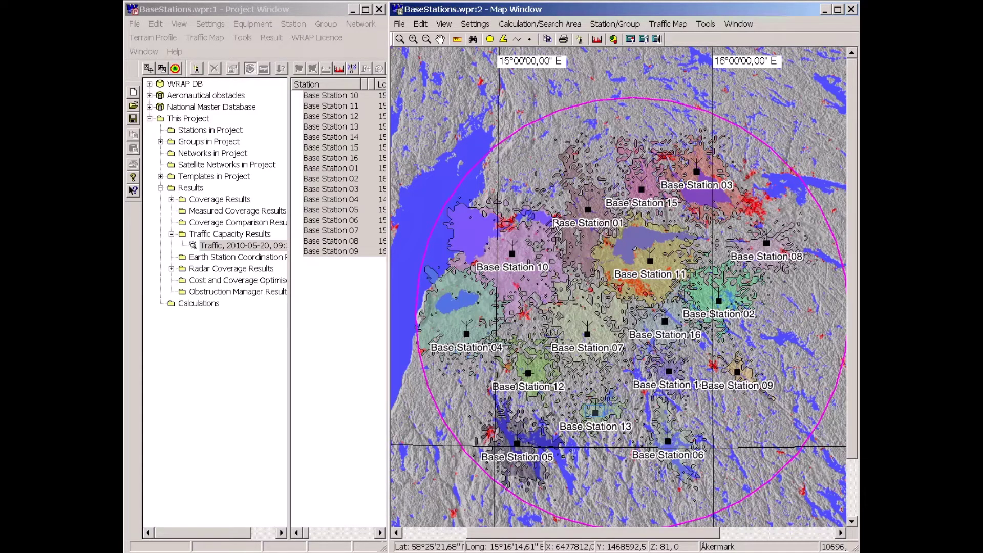
right_click(595, 414)
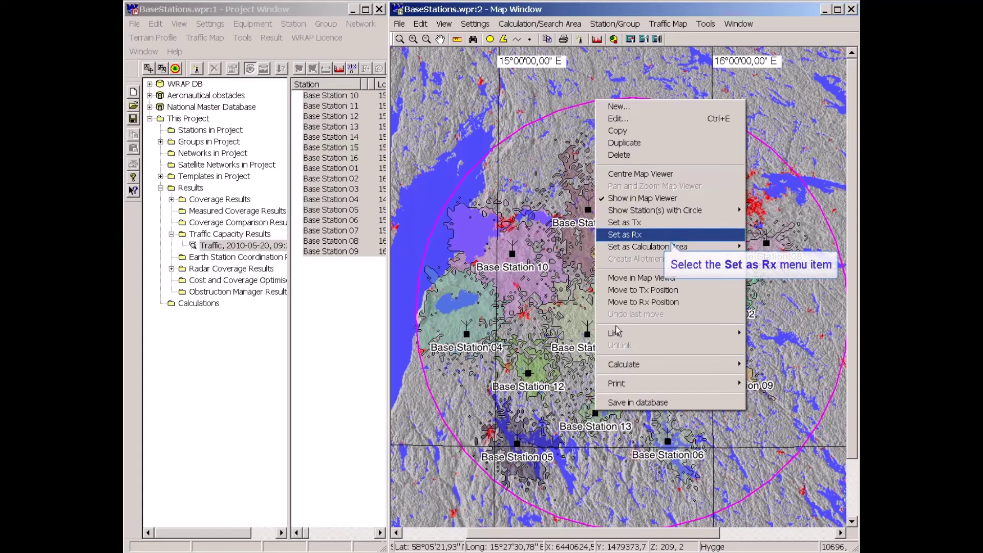
left_click(620, 236)
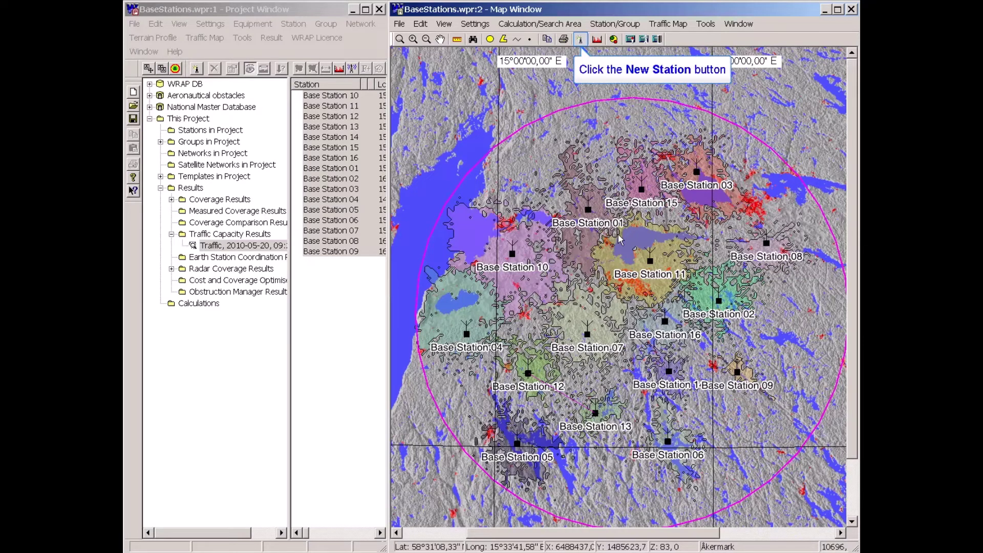
Create a linked station pair from the WRAP DB template Wrap Fixed station 23 GHz/ 7 MHz/ 8 Mbit/s, A, naming the stations Link A and Link B.
left_click(581, 40)
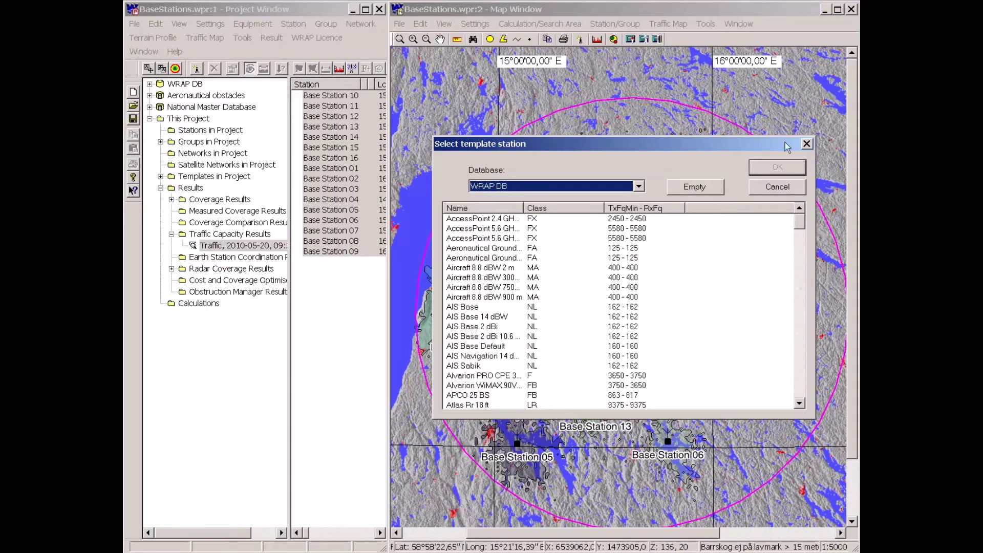
left_click_drag(802, 231, 816, 360)
scroll(775, 359, "down", 10)
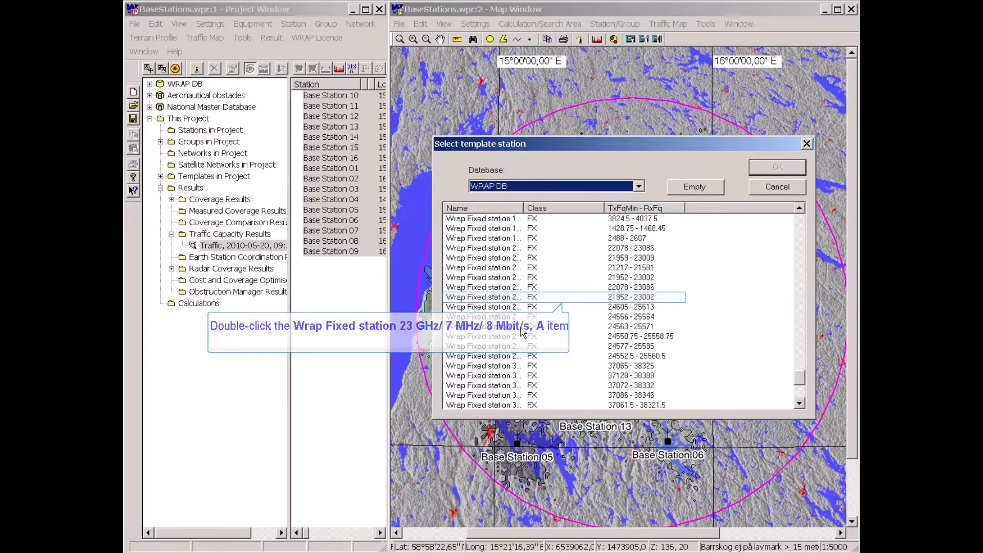
double_click(493, 299)
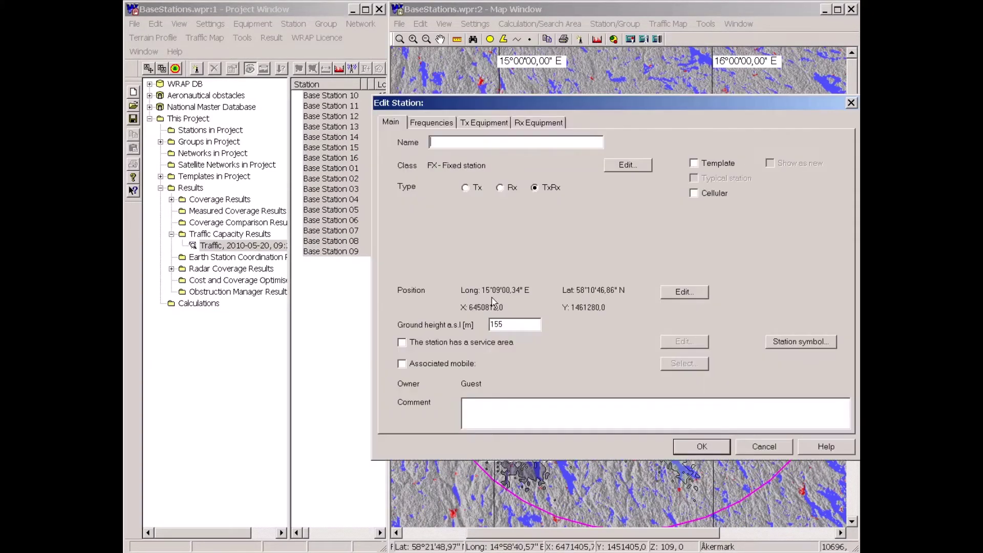
type("Link A")
left_click(432, 122)
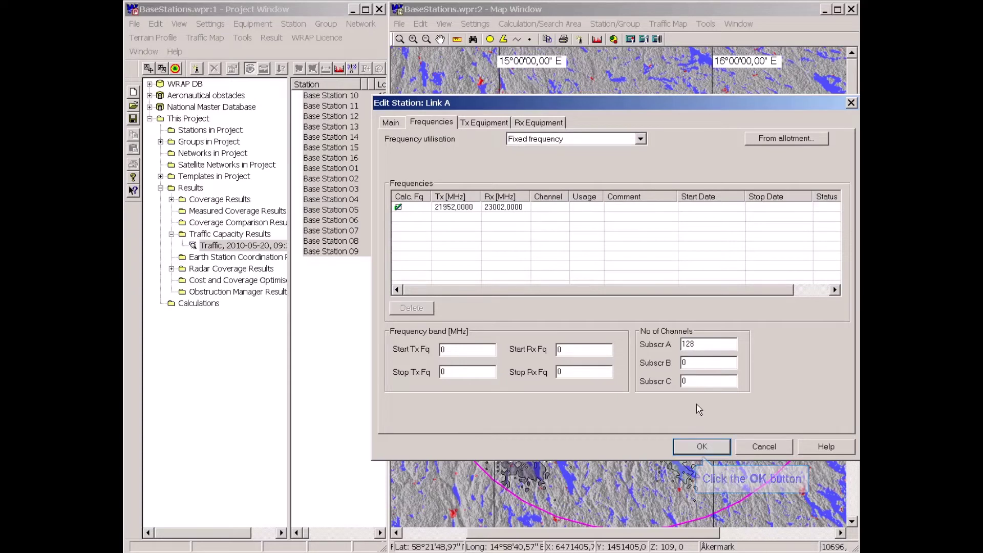
left_click(702, 448)
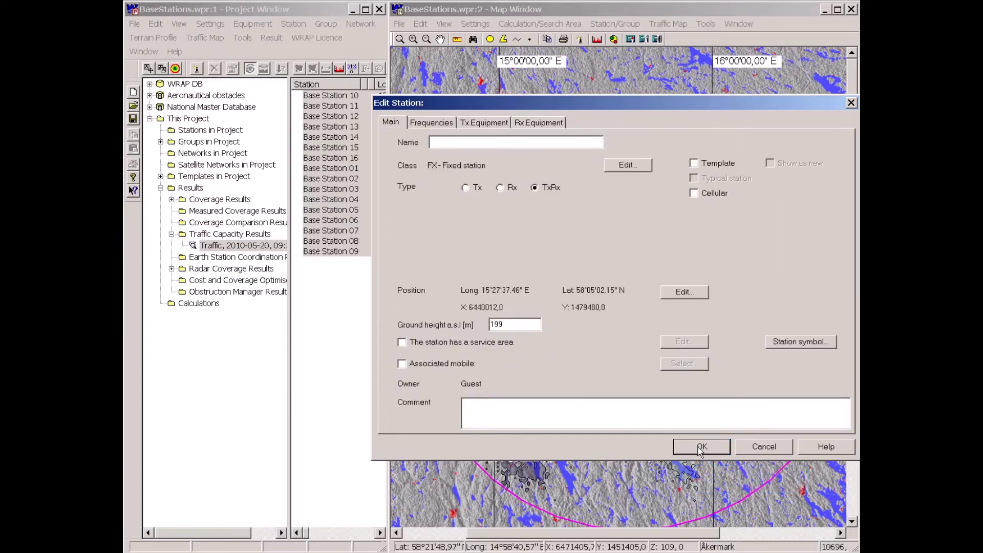
type("Link B")
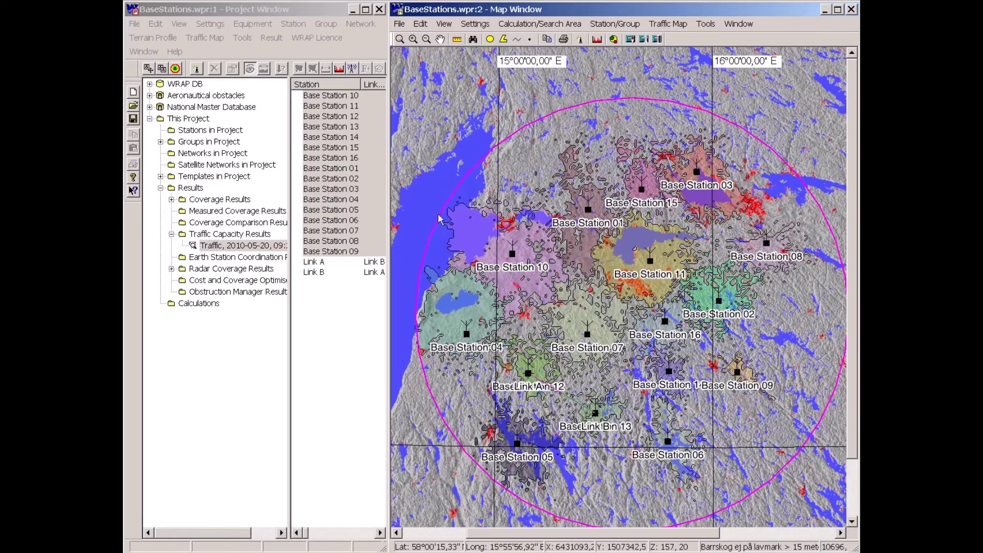
Remove the profile and the area from the map.
left_click(421, 24)
mouse_move(446, 50)
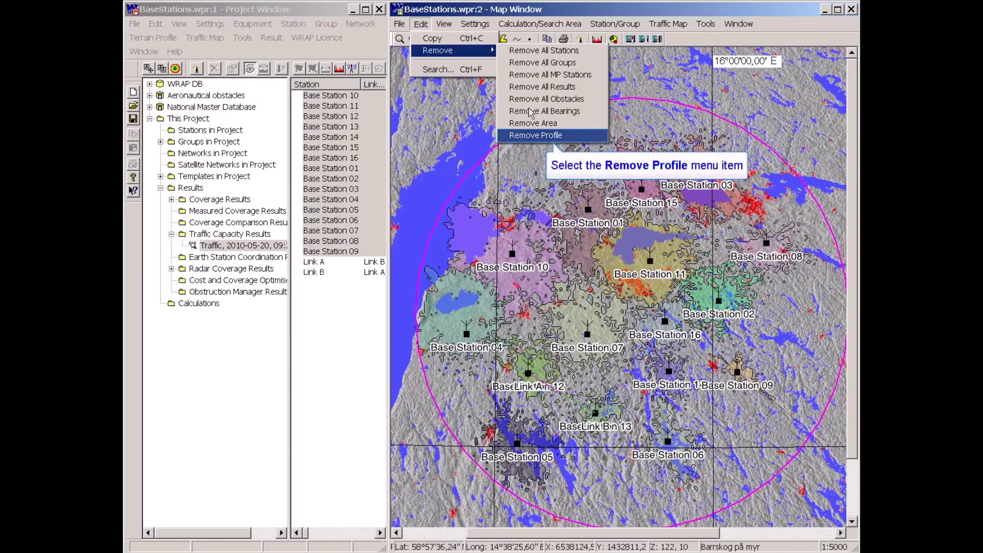
left_click(534, 136)
left_click(421, 24)
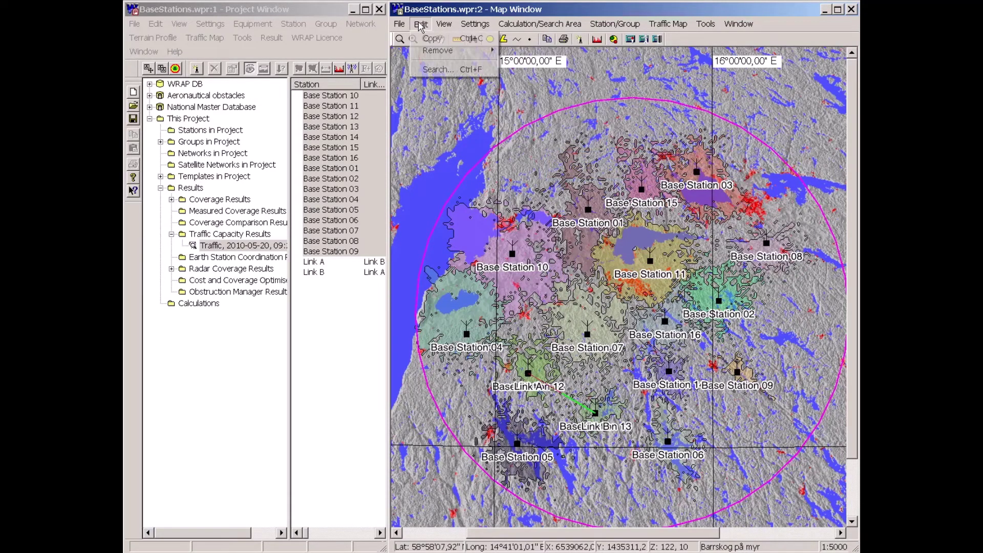
mouse_move(445, 50)
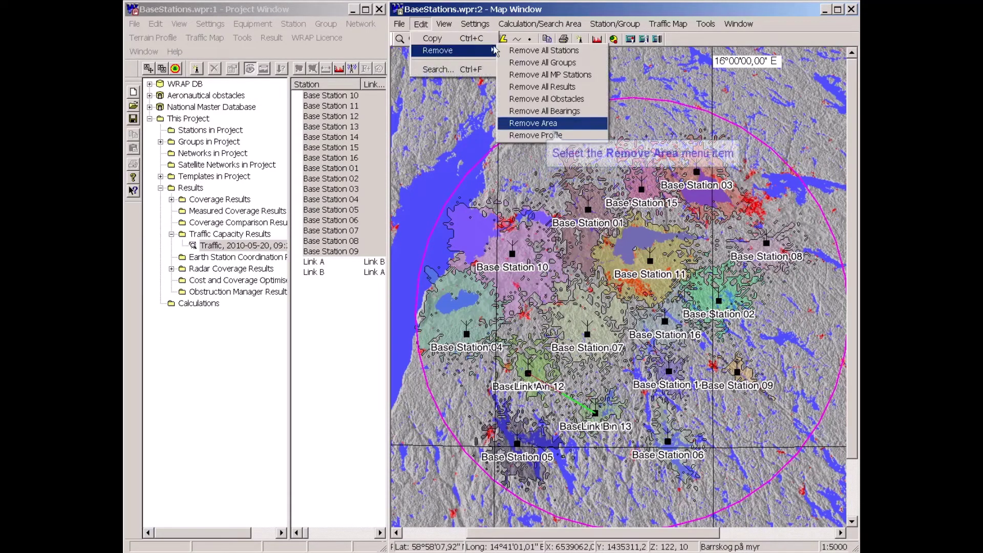
left_click(522, 124)
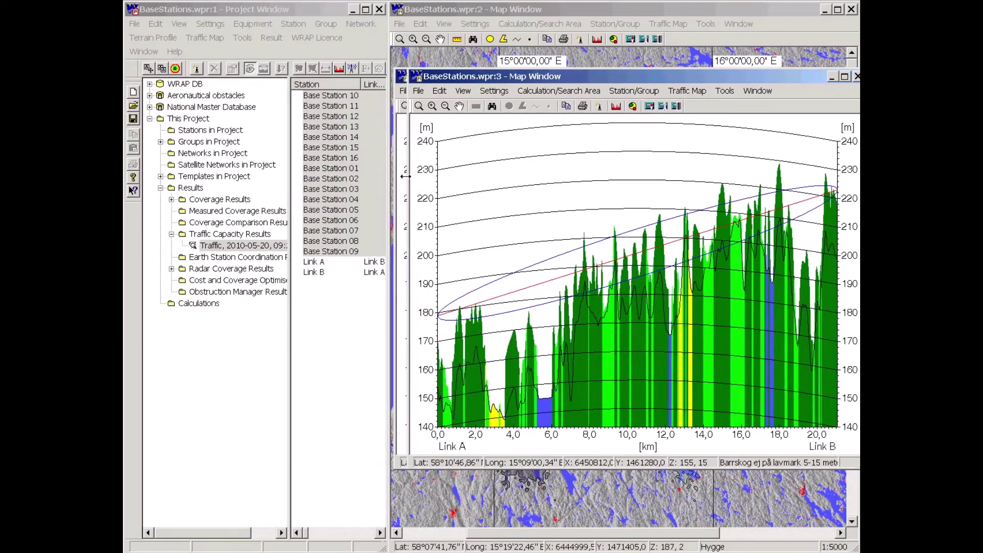
Examine the radio link performance from Link A to Link B and close the analysis.
left_click(313, 263)
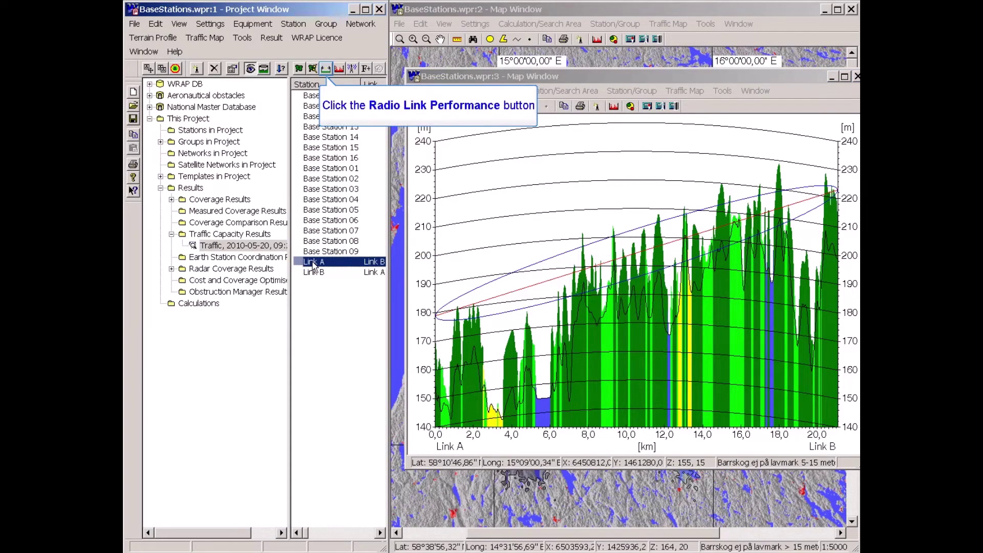
left_click(327, 68)
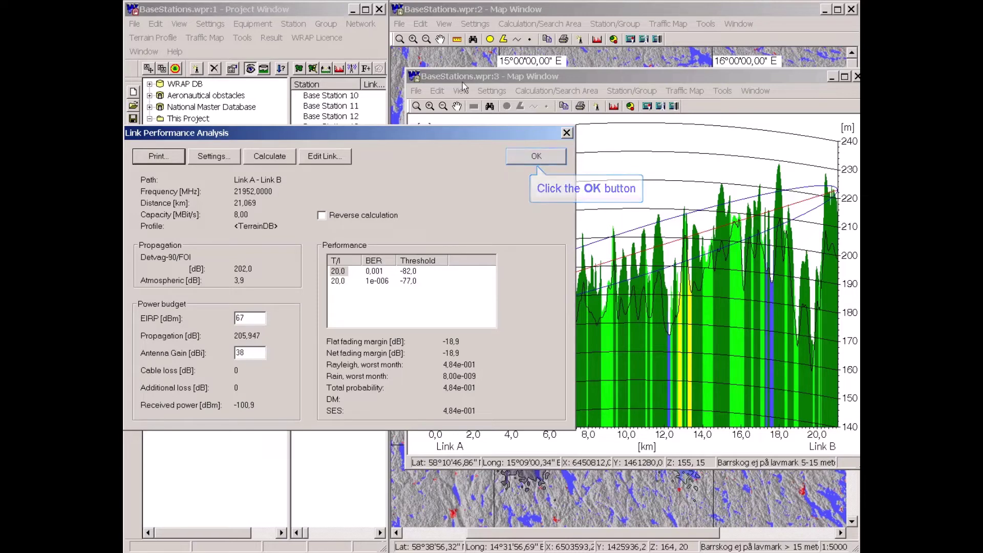
left_click(543, 157)
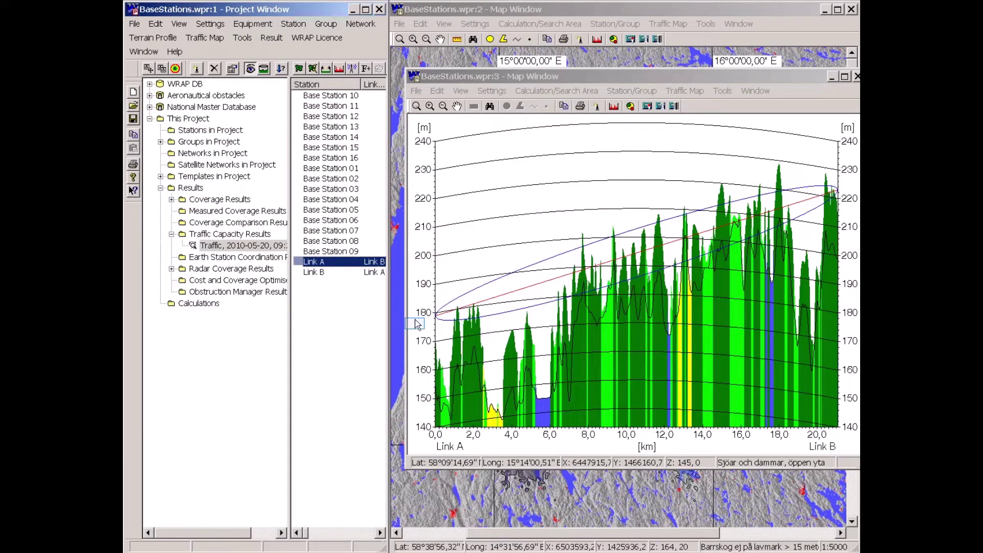
Set the Tx antenna height above ground to 40 m for both Link A and Link B.
left_click(472, 240)
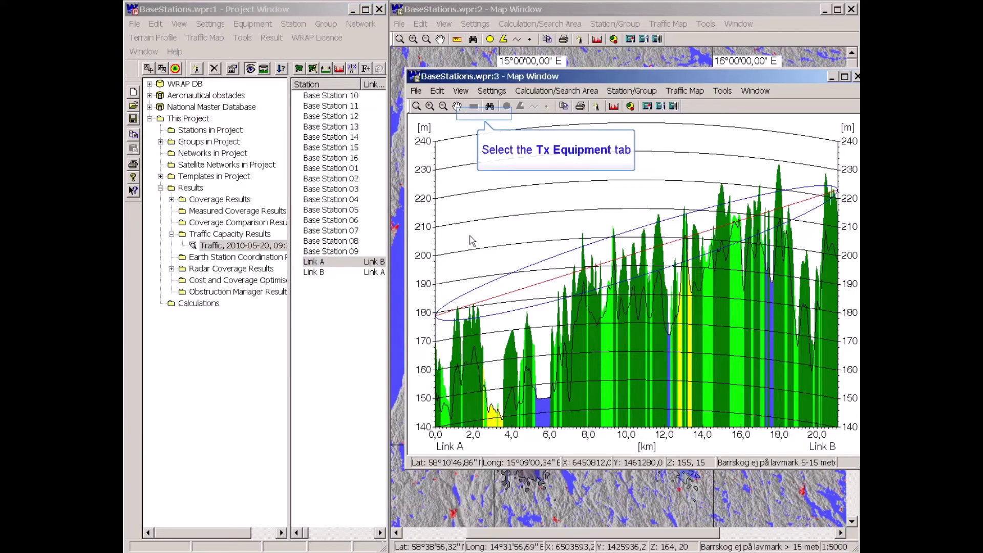
left_click(480, 114)
double_click(525, 189)
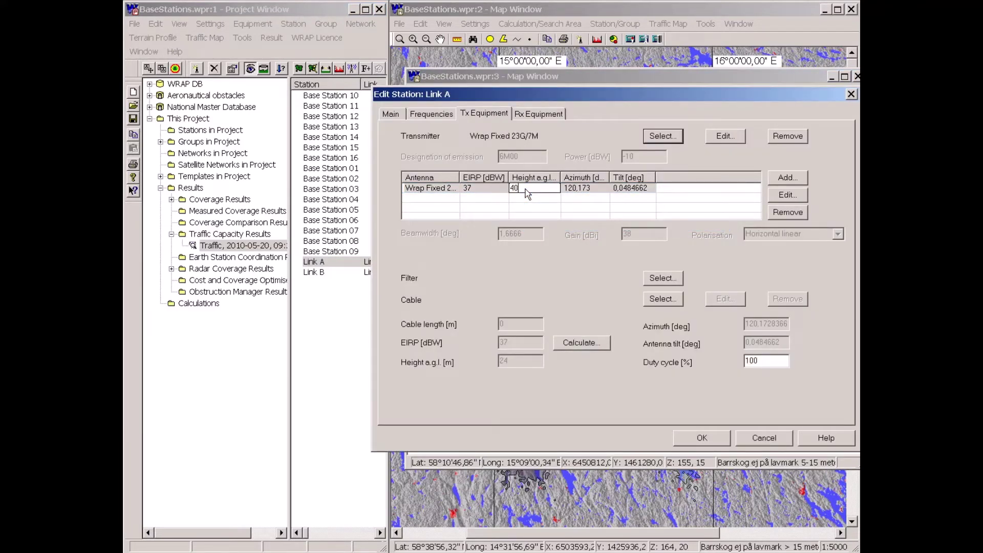
key("Return")
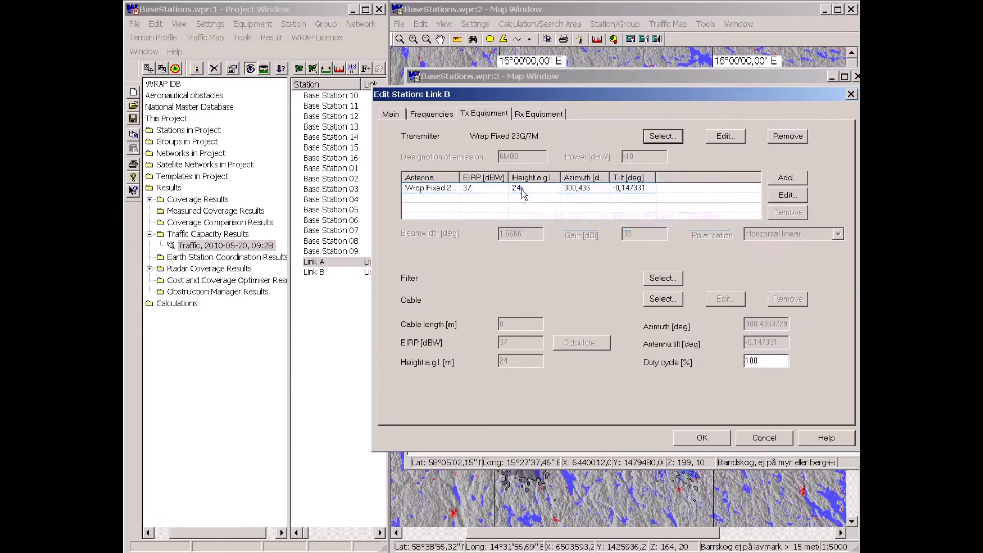
left_click(522, 190)
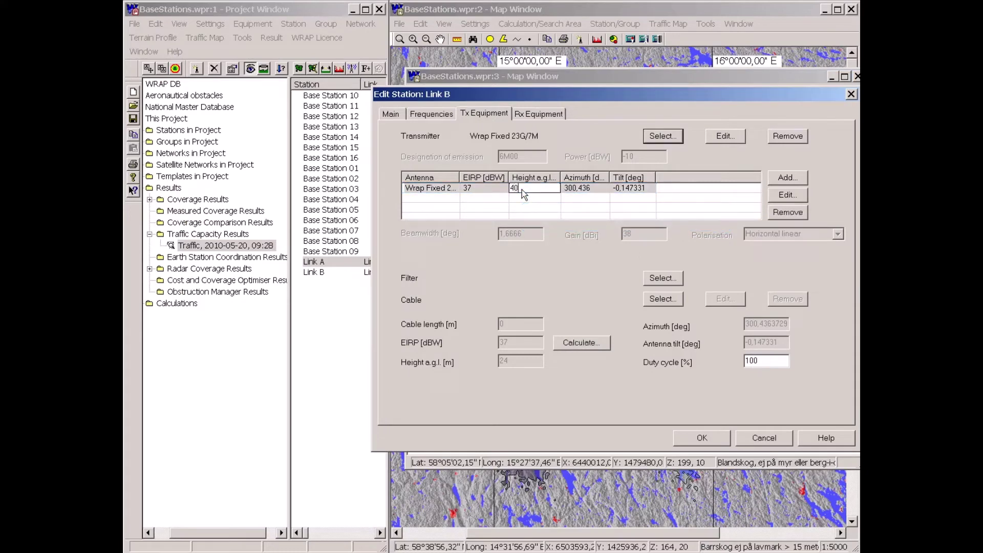
key("Return")
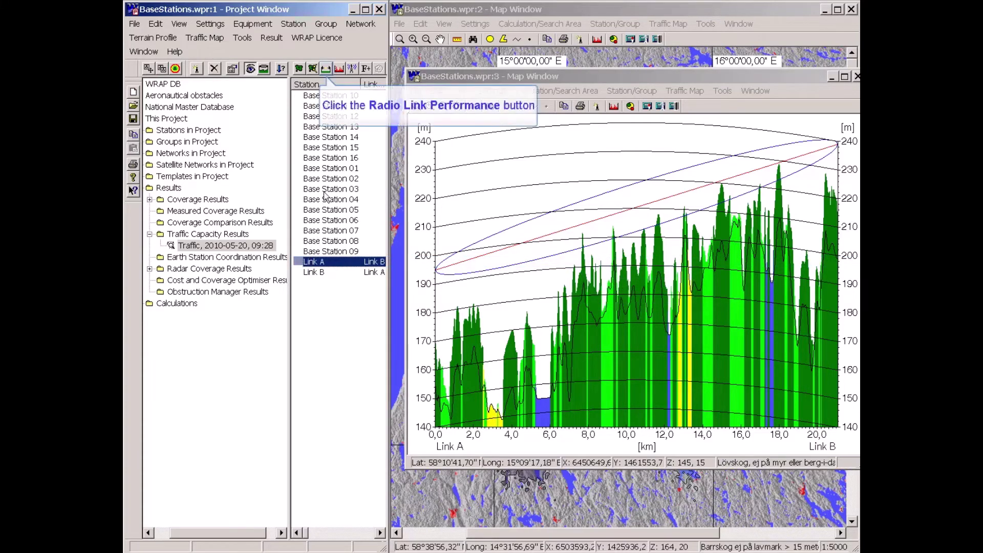
Analyse the link performance again with the raised antennas and close the analysis, returning to the terrain profile.
left_click(326, 69)
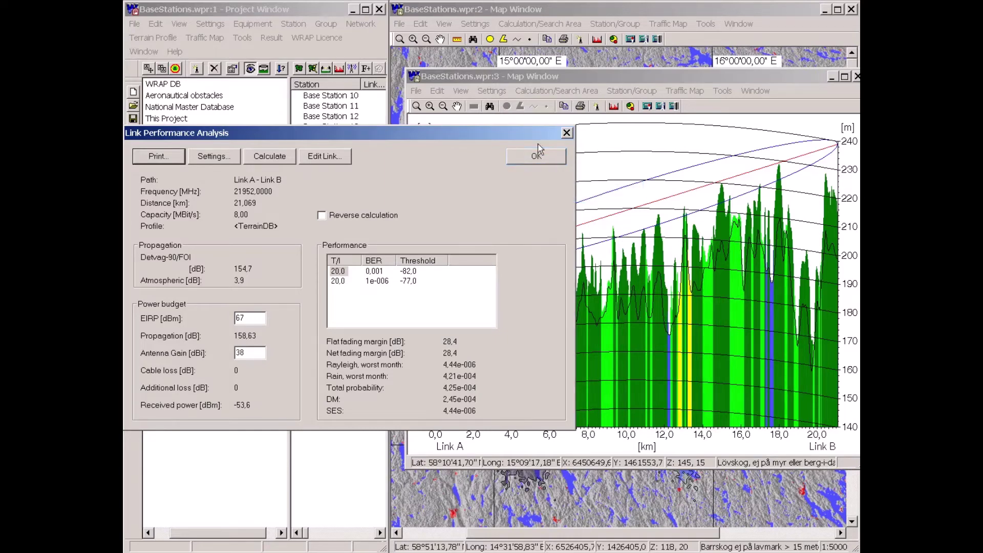
left_click(539, 157)
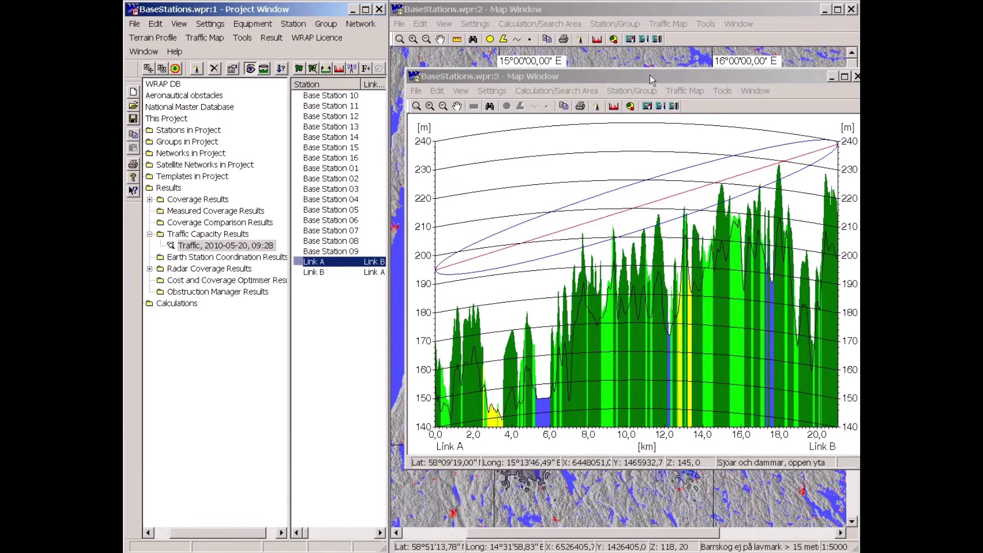
left_click_drag(650, 75, 647, 73)
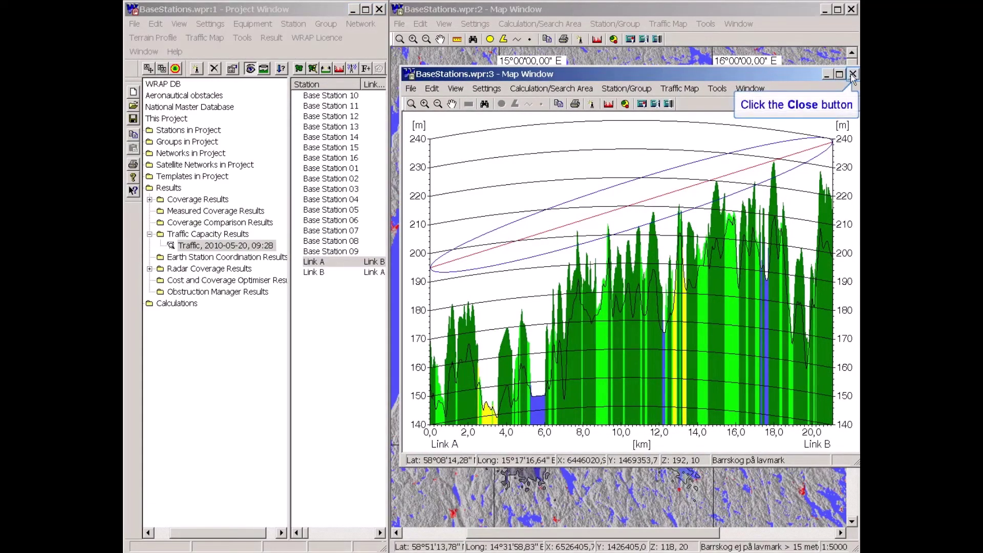
Close the terrain profile window and hide the traffic capacity result of 2010-05-20 from the map.
left_click(853, 75)
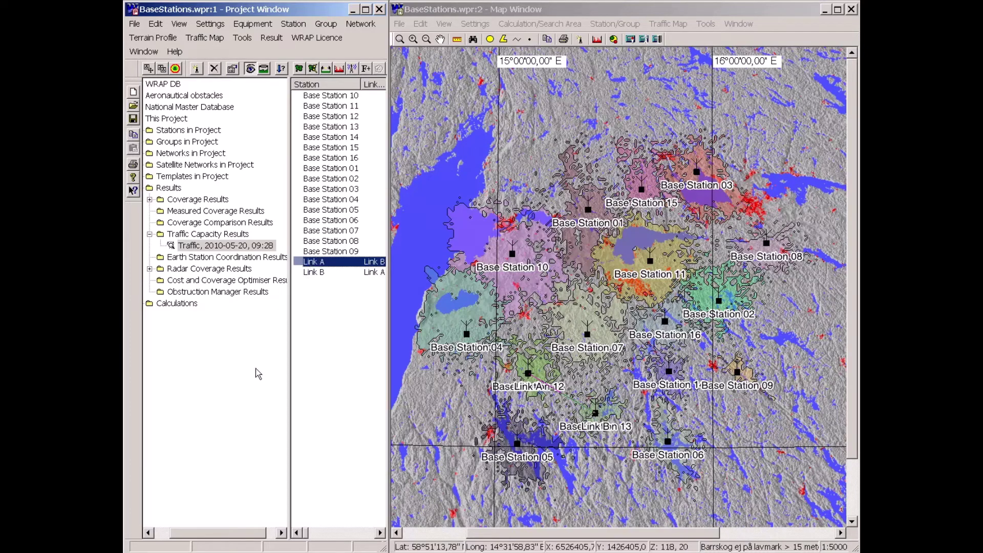
left_click(234, 533)
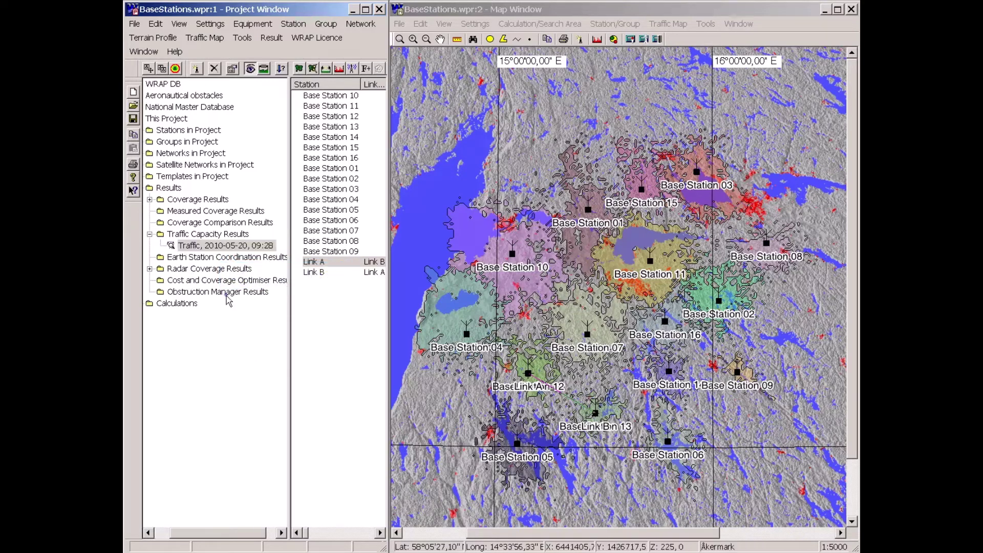
right_click(225, 246)
left_click(229, 293)
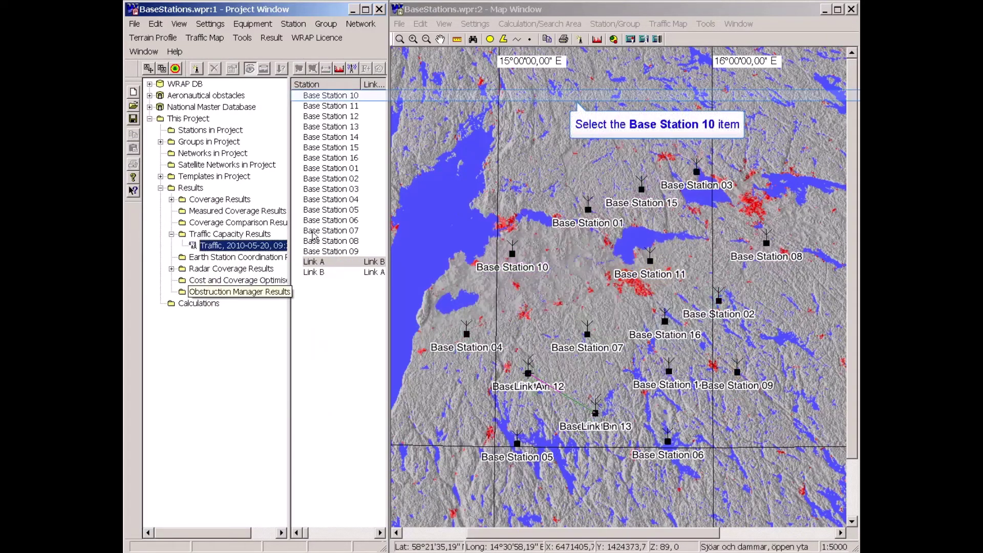
Delete all stations from Base Station 10 through Link B from the project.
left_click(332, 96)
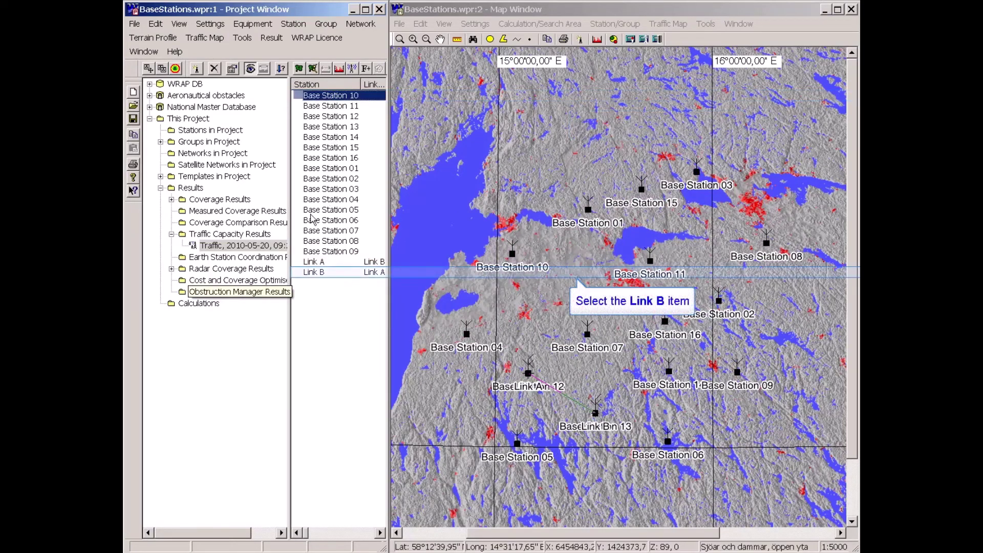
left_click(313, 272, "shift")
right_click(313, 273)
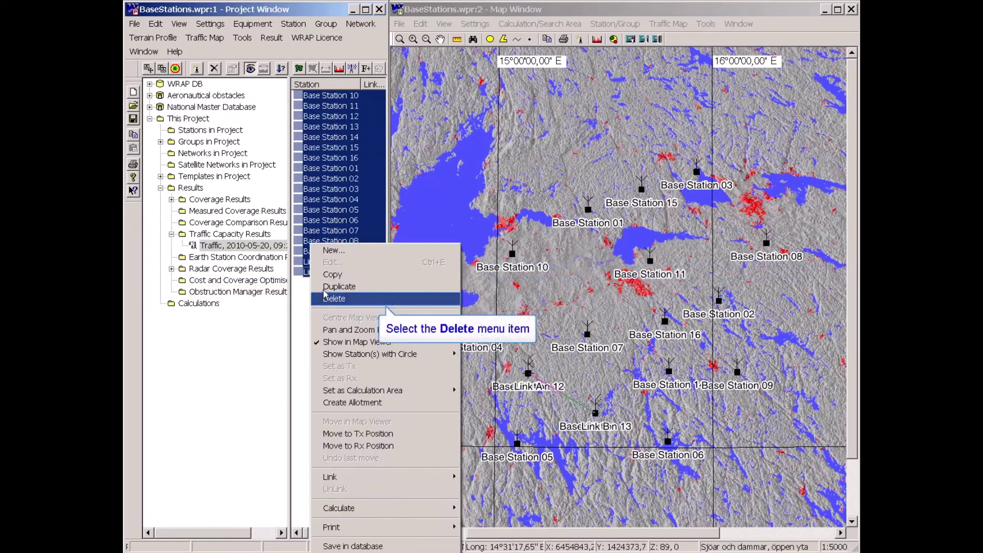
left_click(326, 299)
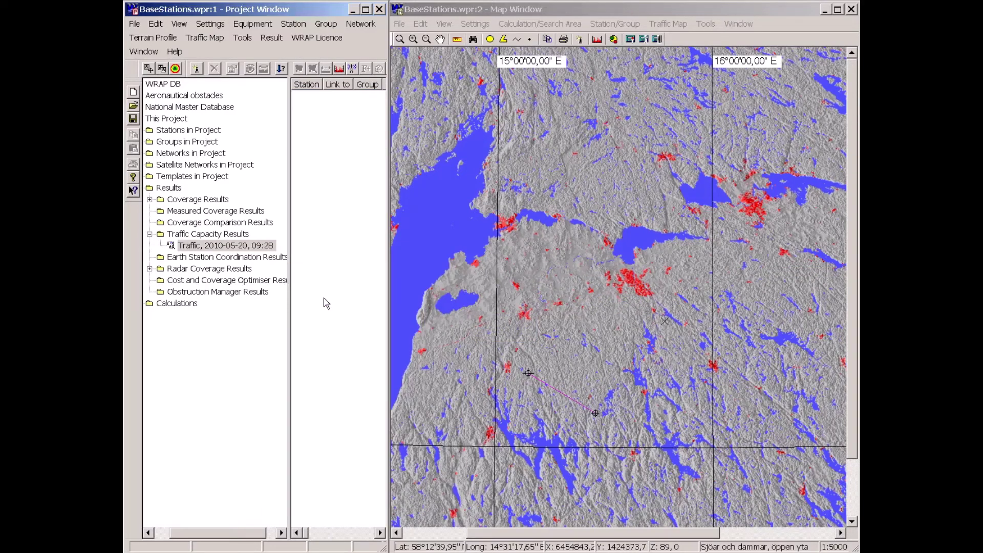
Draw a circular search area of about 0.1 km² around the site just south of Ramshäll on the Linköping city map.
left_click(400, 39)
left_click_drag(606, 270, 663, 270)
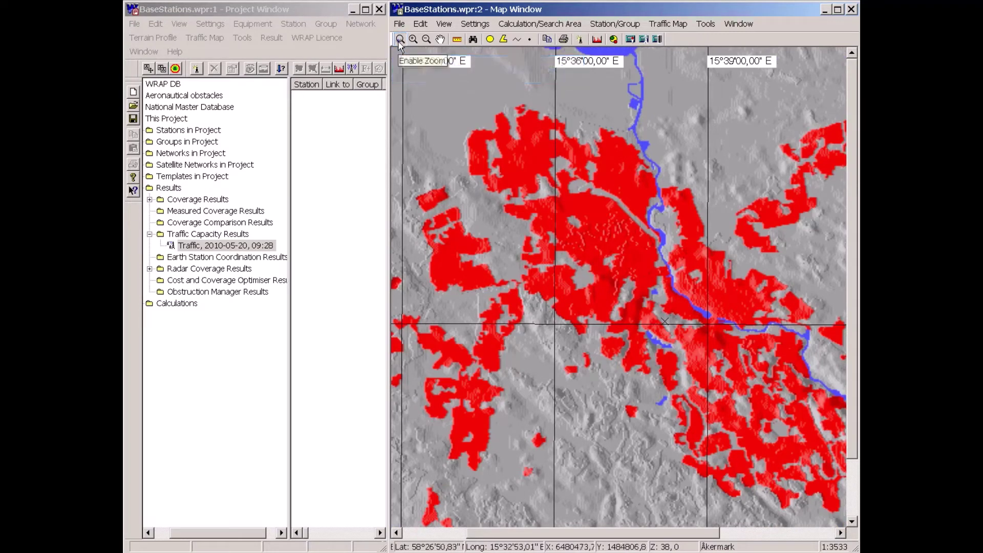
left_click(400, 39)
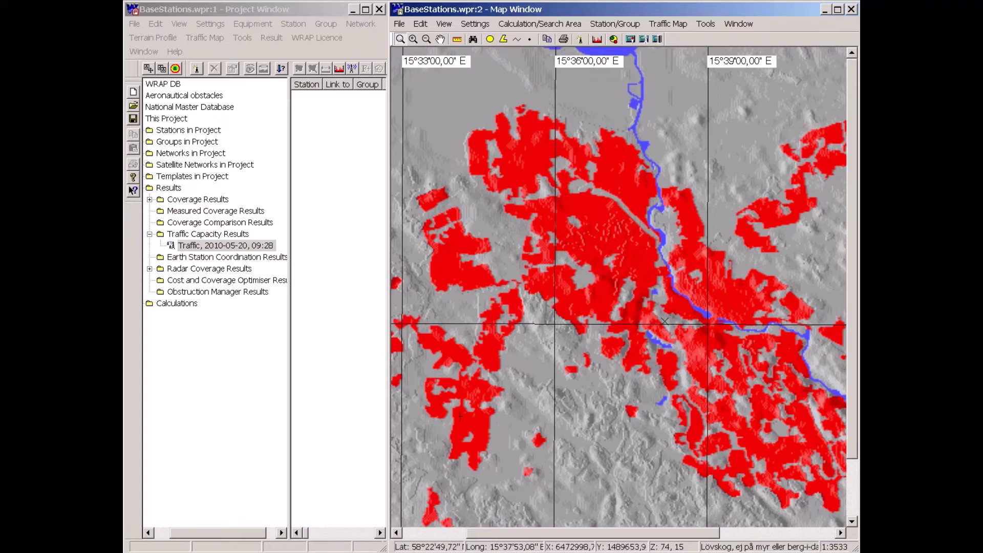
left_click_drag(455, 461, 842, 113)
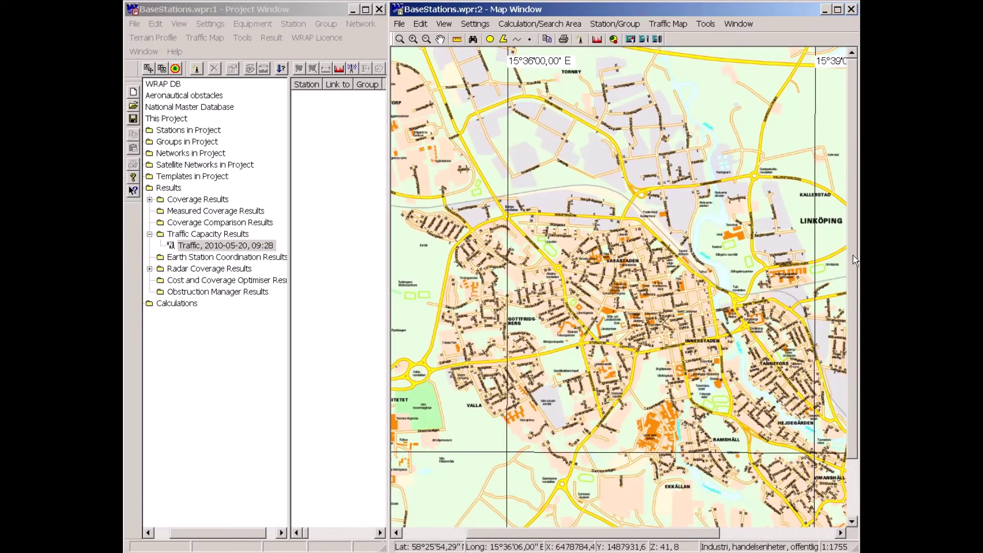
left_click_drag(854, 256, 849, 290)
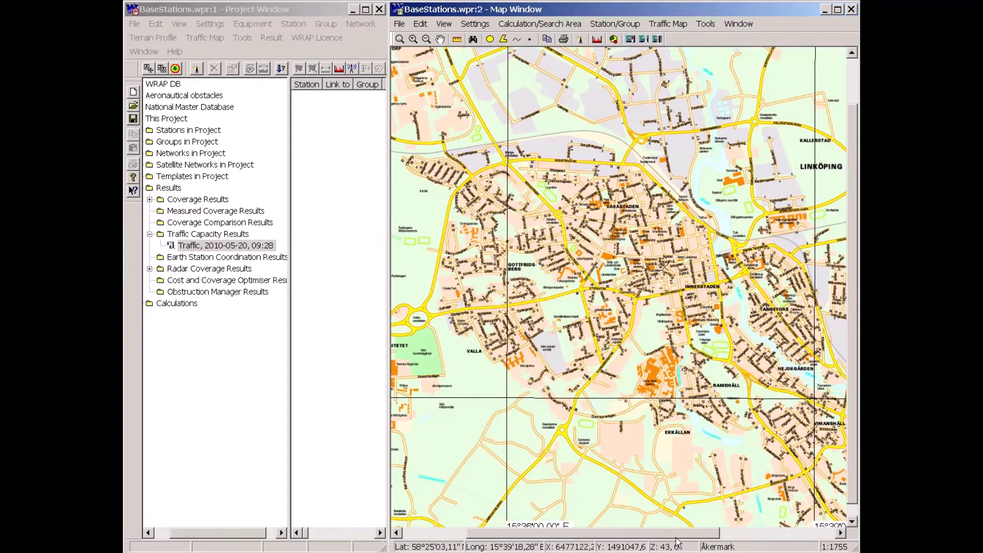
left_click_drag(677, 538, 708, 544)
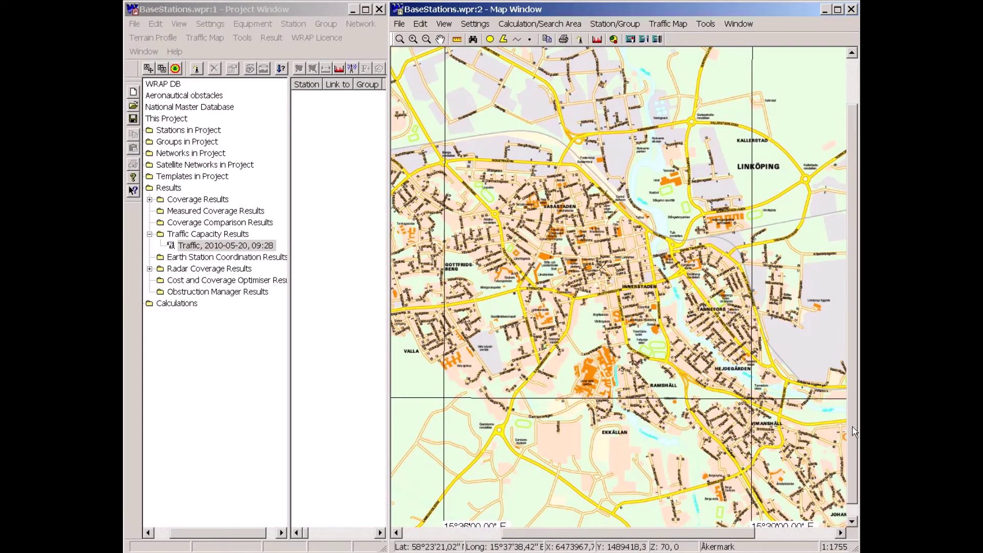
left_click_drag(854, 433, 853, 447)
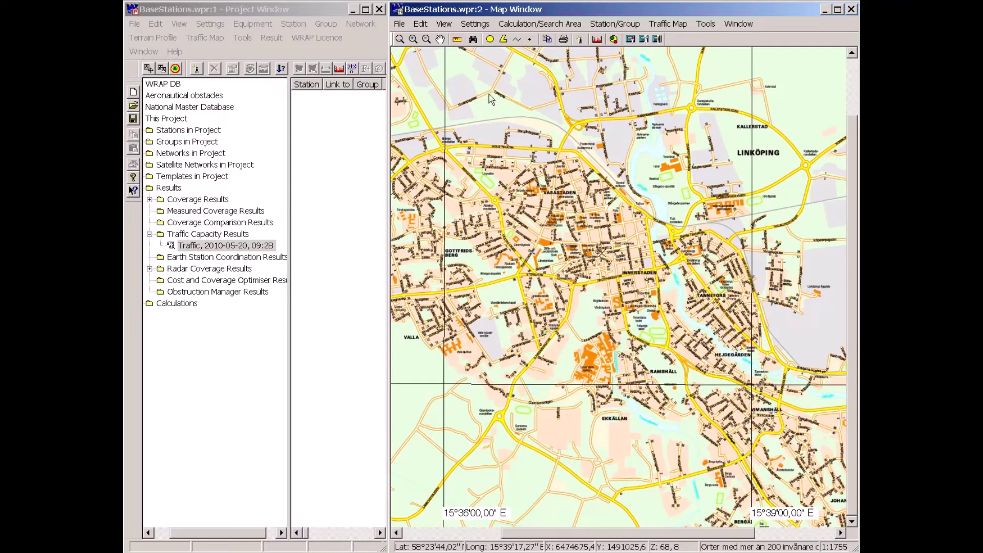
left_click(490, 41)
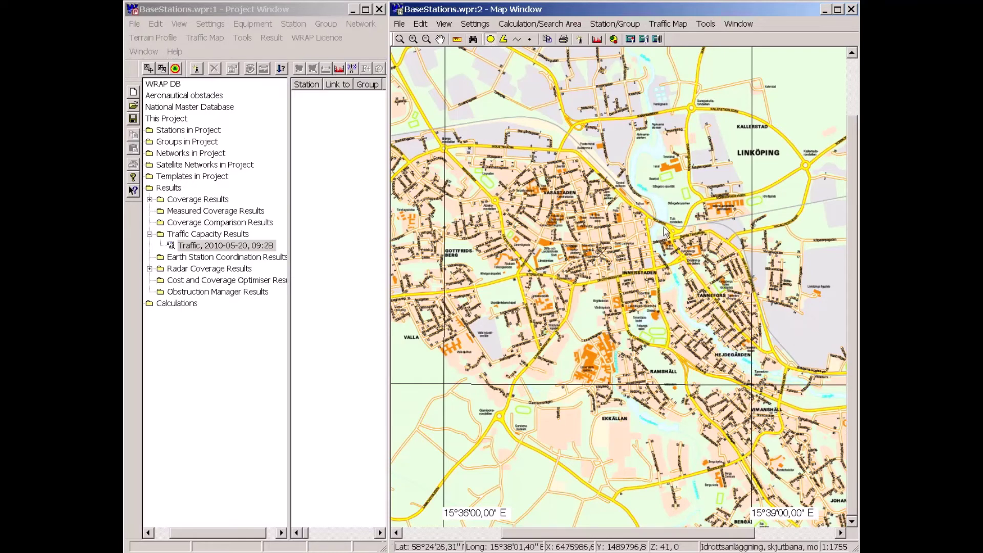
left_click_drag(676, 388, 690, 402)
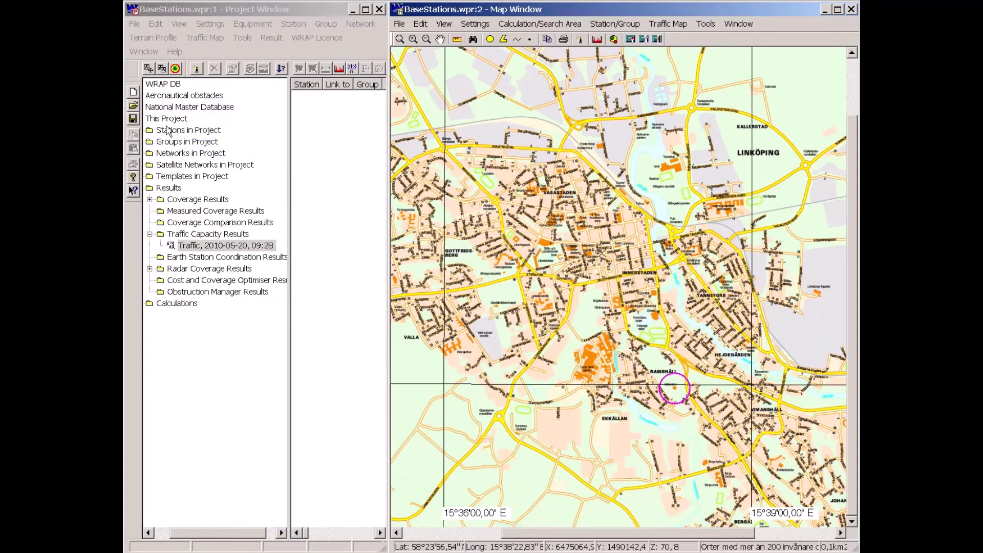
Run the FTR Circle Search in the National Master Database and add all found stations to the project without results.
double_click(167, 107)
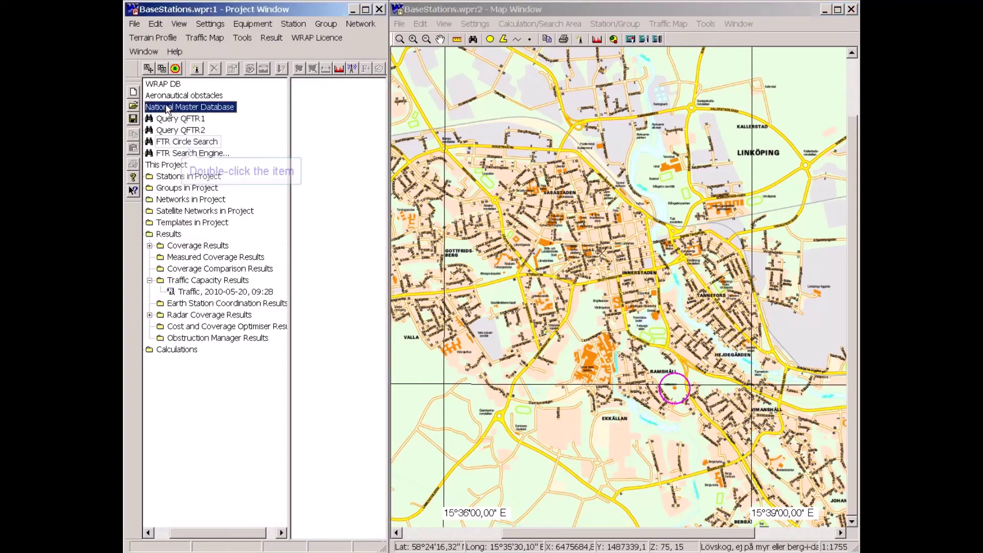
double_click(170, 142)
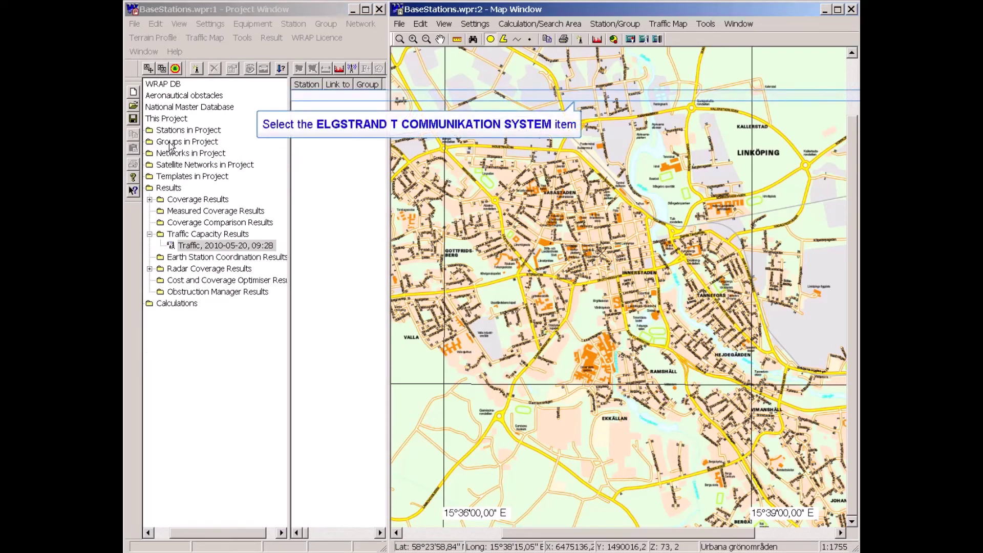
left_click(326, 98)
key("ctrl+a")
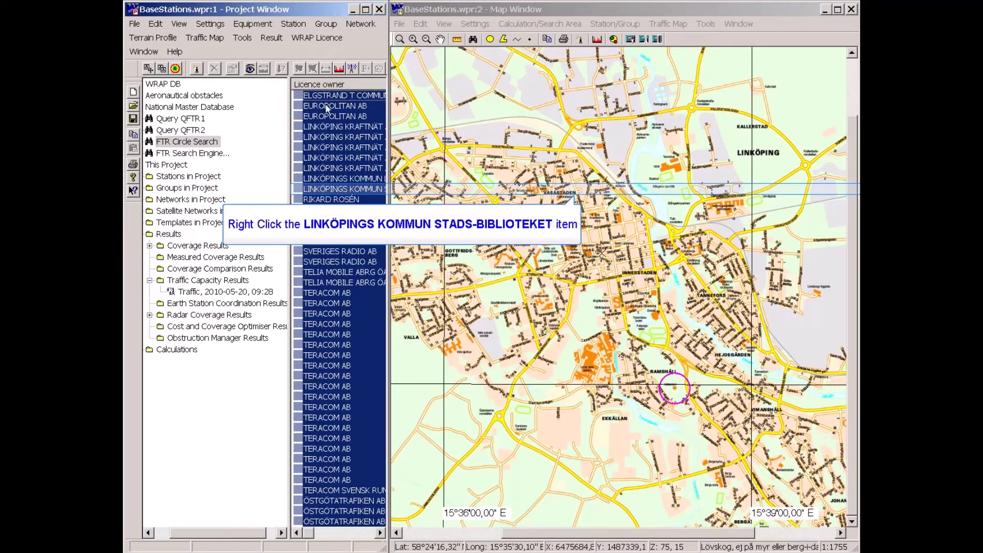
right_click(329, 195)
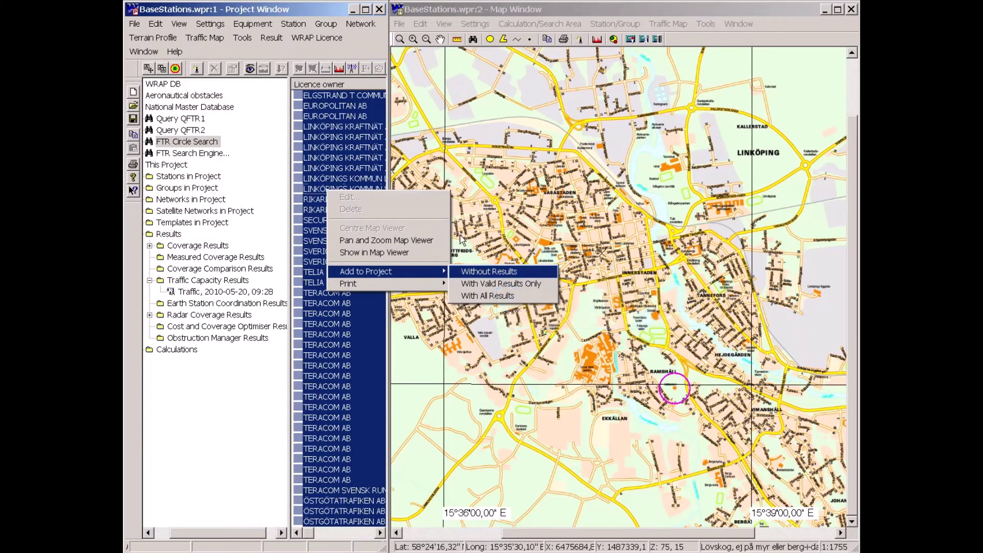
left_click(471, 272)
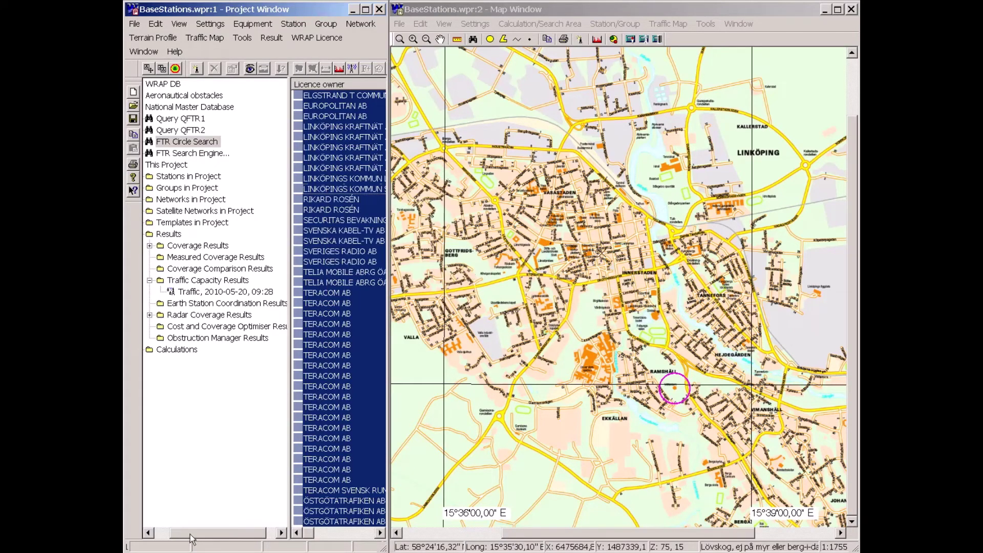
List the stations in the project at full window size and set the first FTR_TELIA MOBI_LINKÖPING_VT station as Tx.
double_click(195, 176)
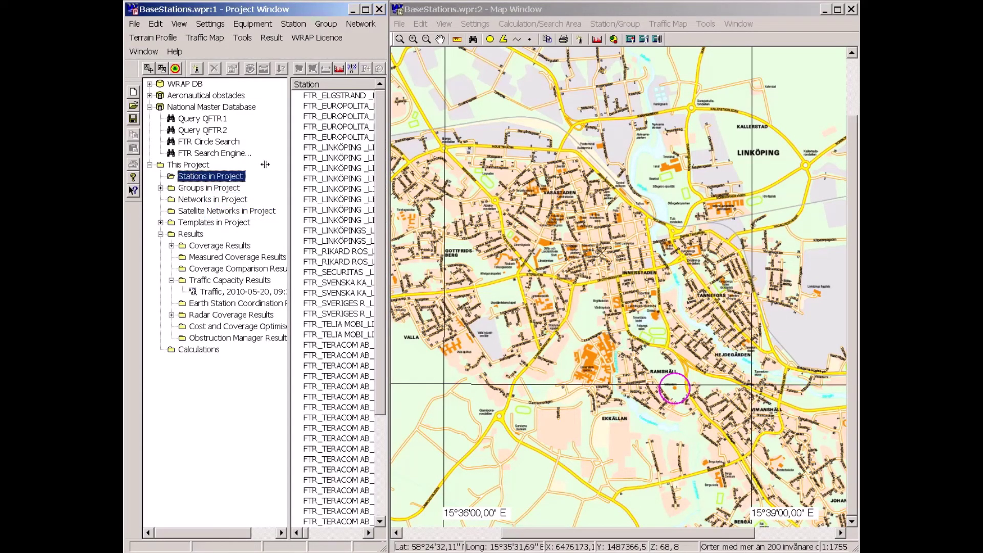
left_click_drag(288, 144, 264, 144)
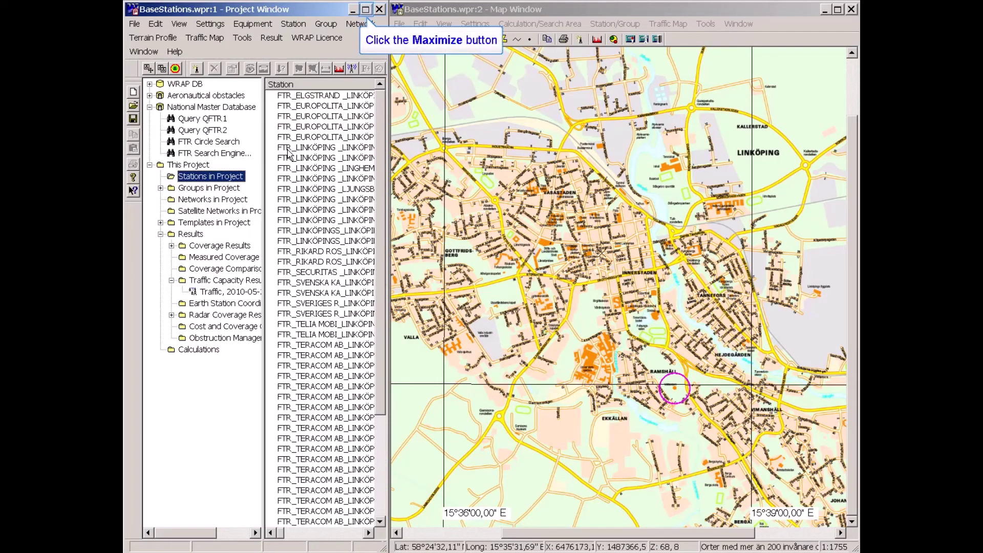
left_click(366, 9)
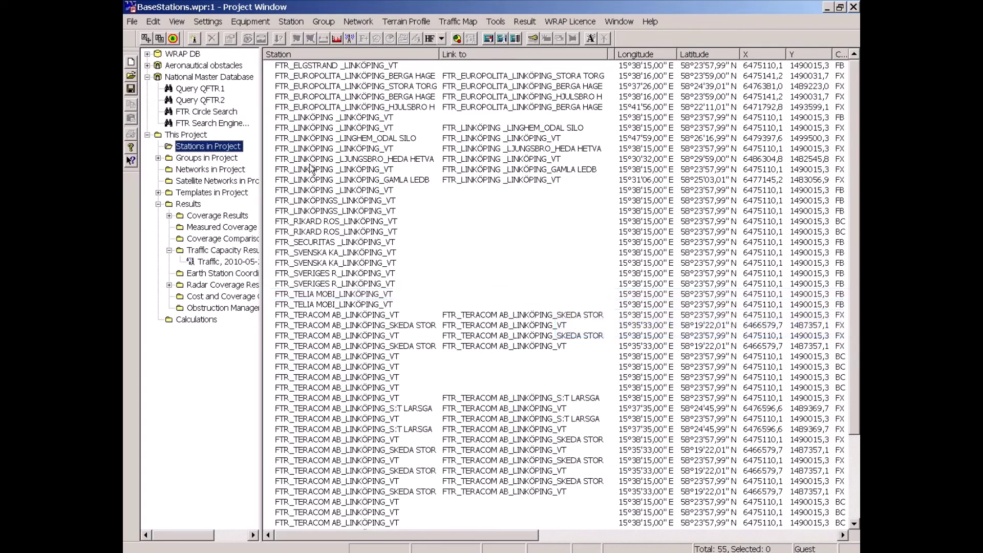
right_click(308, 295)
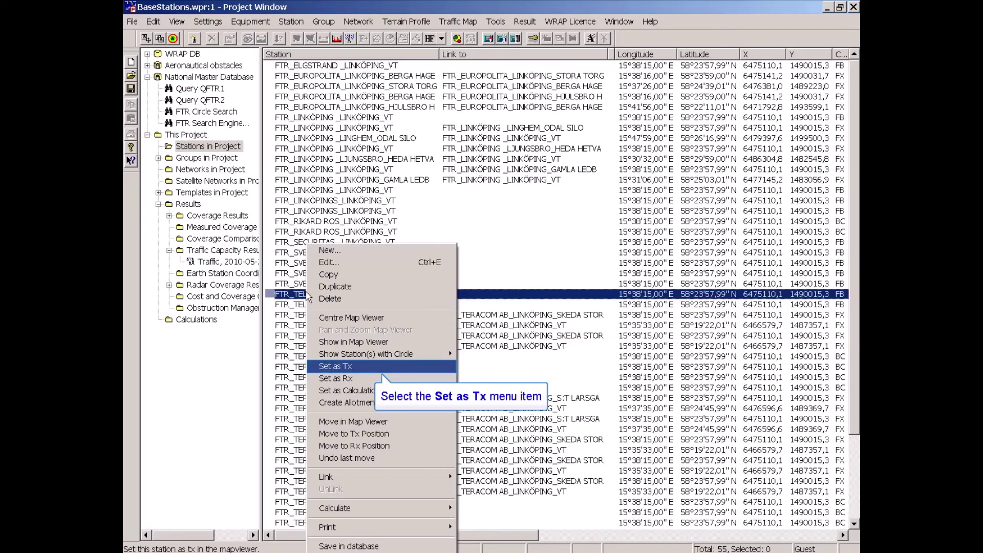
left_click(333, 367)
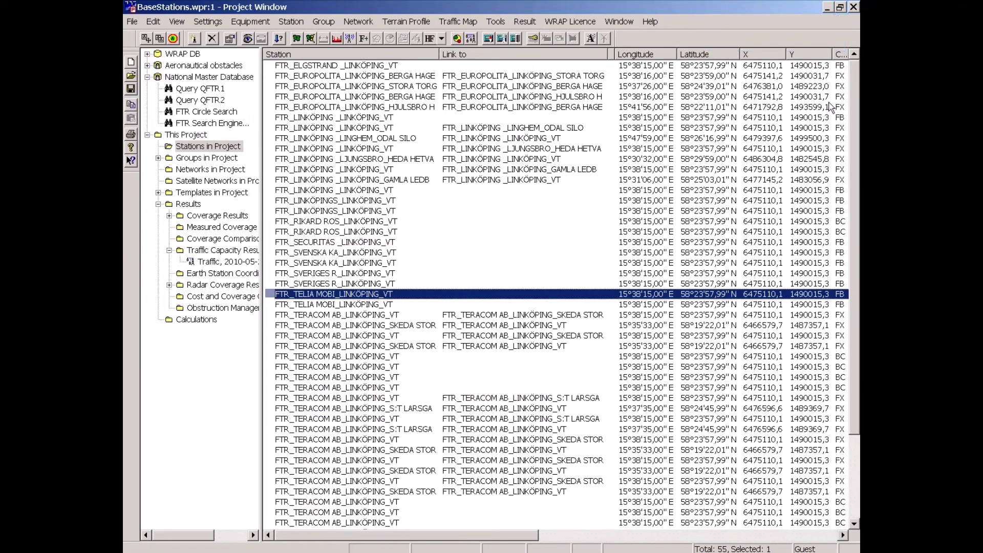
left_click(840, 7)
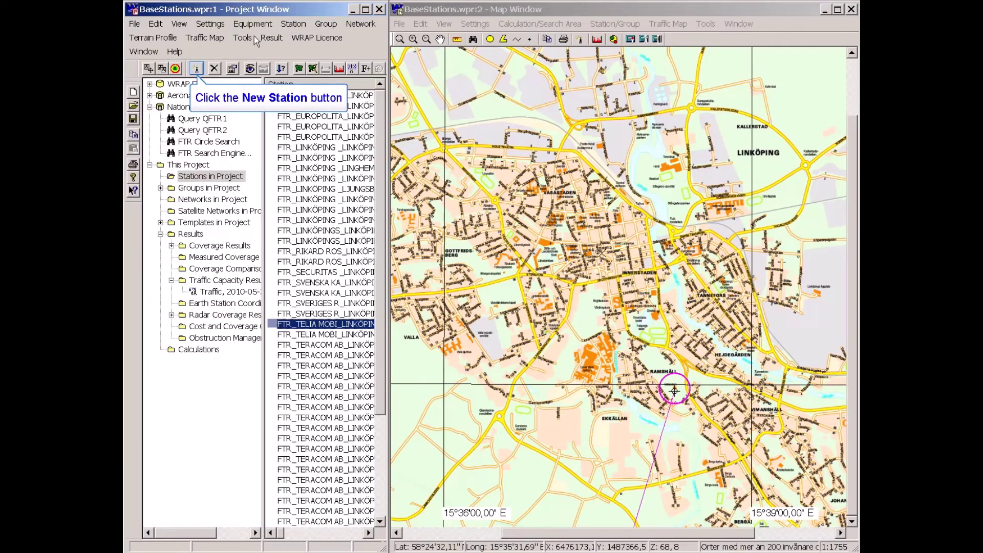
Create a station named 3G from the WCDMA template in WRAP DB, review its frequencies and Tx equipment, and save it.
left_click(196, 68)
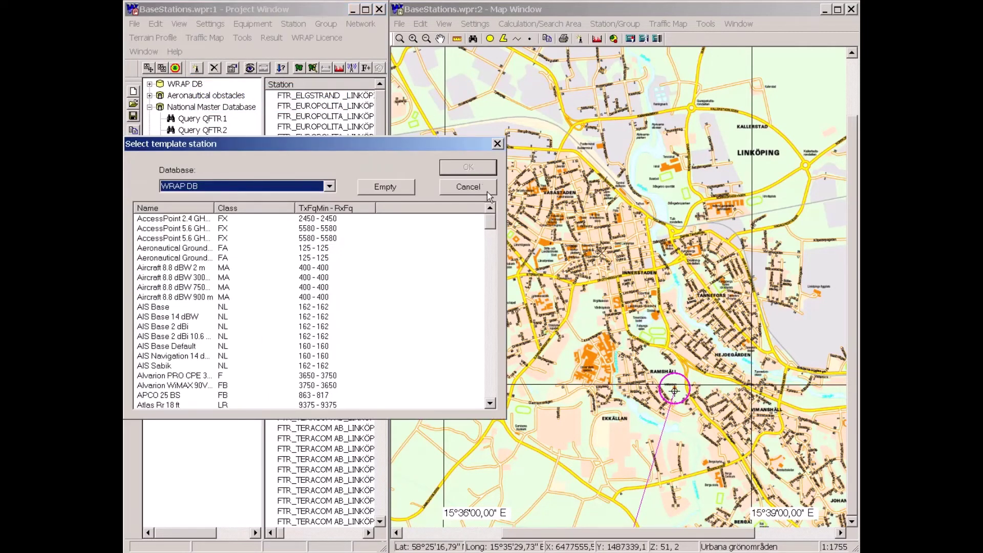
mouse_move(494, 228)
left_mouse_down()
mouse_move(502, 328)
mouse_move(172, 338)
left_mouse_up()
left_click(159, 346)
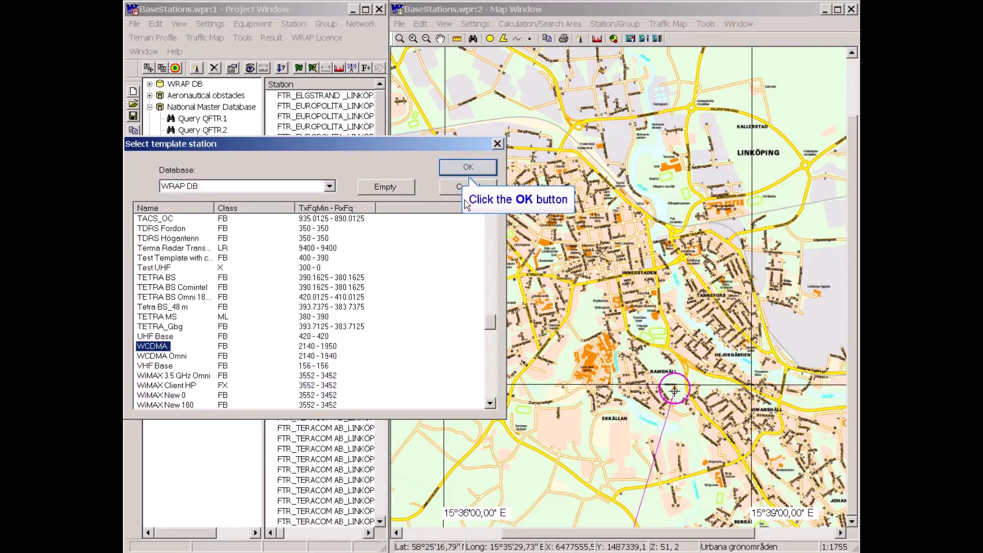
left_click(468, 167)
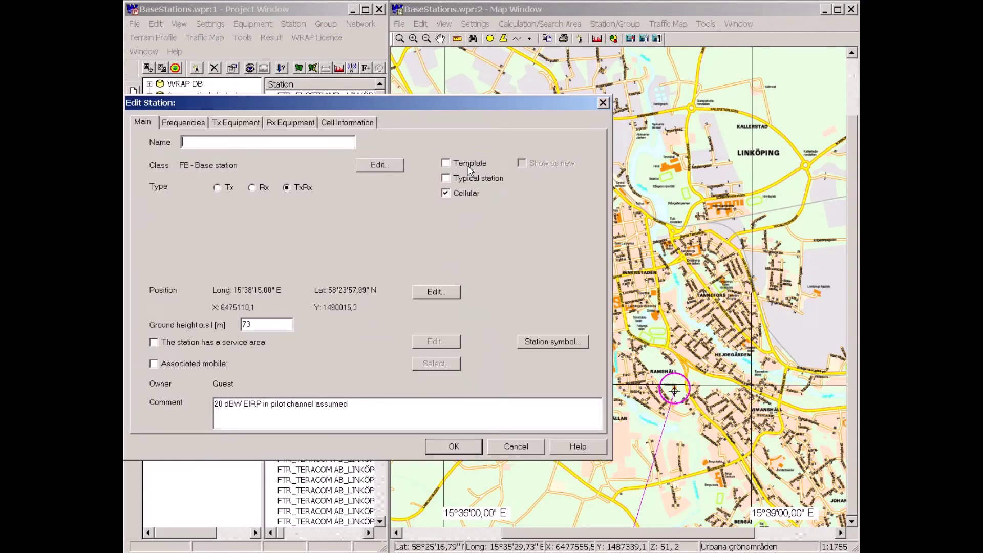
type("3G")
left_click(183, 124)
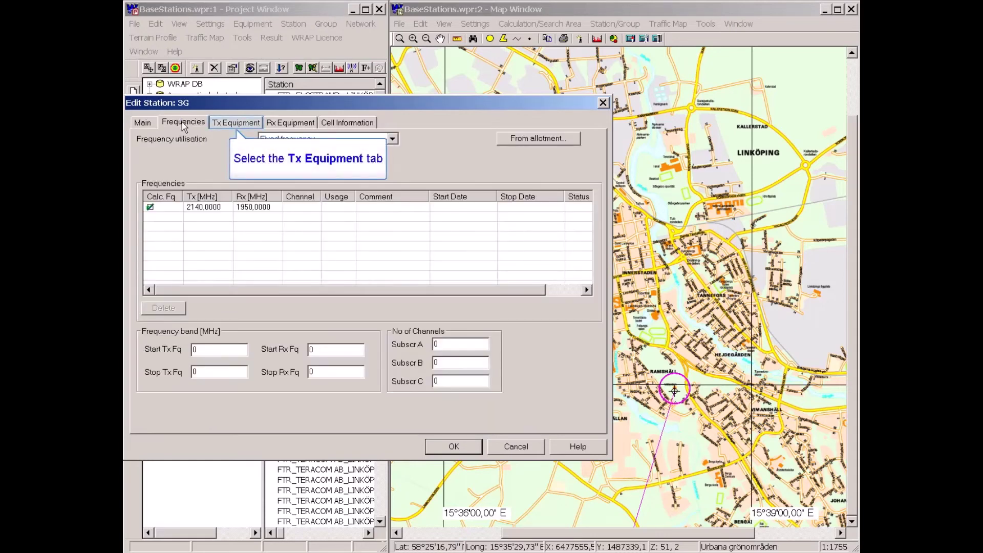
left_click(253, 123)
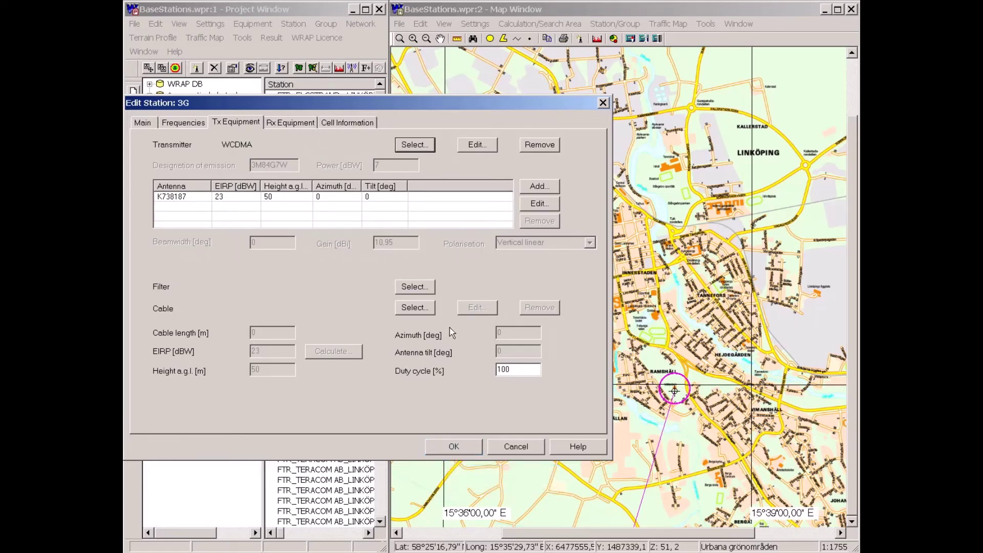
left_click(458, 443)
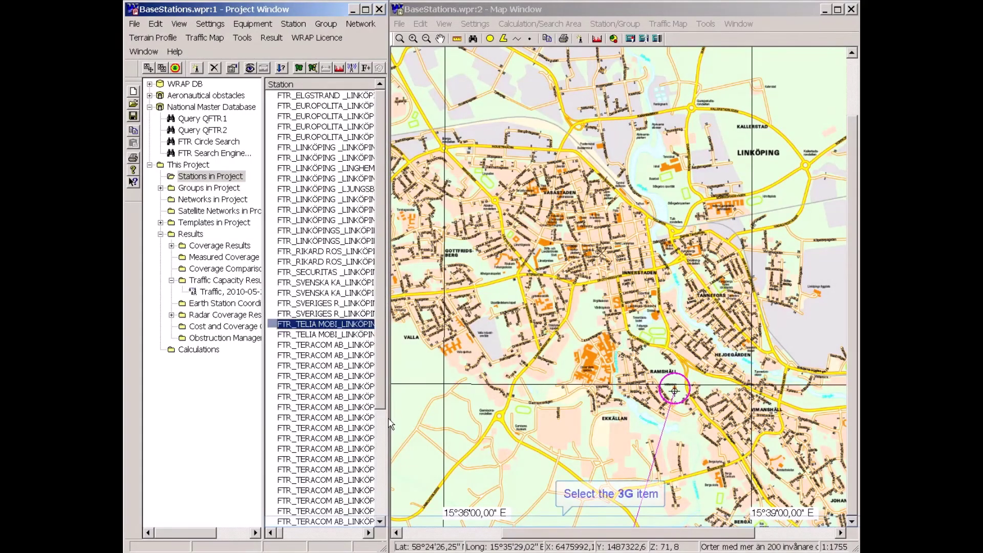
Calculate the collocation interference for the 3G station at full window size and list the 3G receiver's co/adjacent channel interferers.
left_click(283, 522)
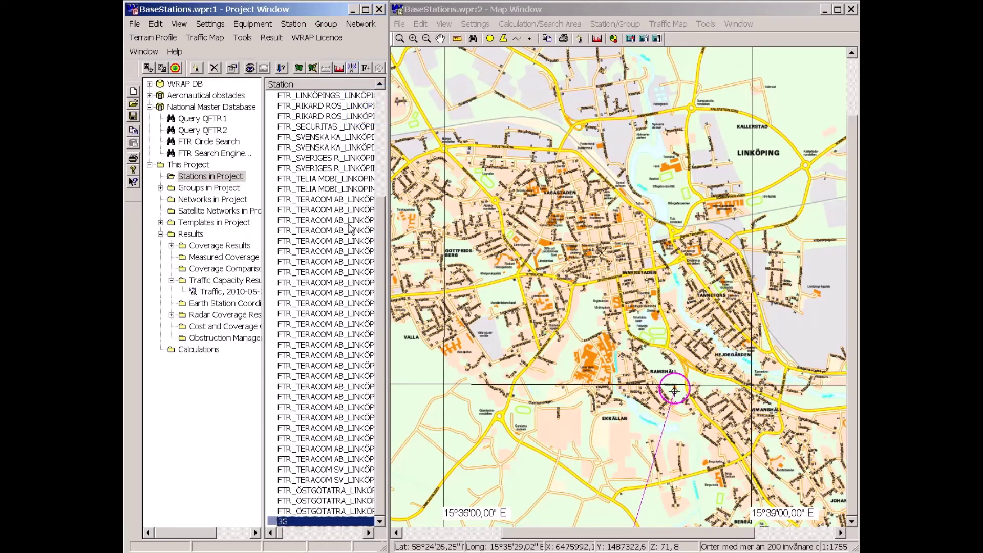
left_click(353, 69)
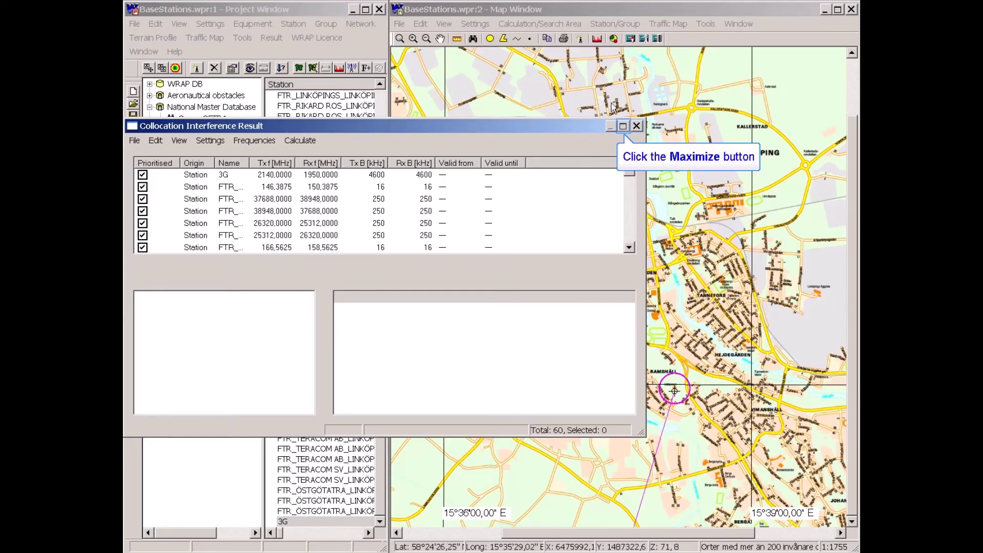
left_click(623, 126)
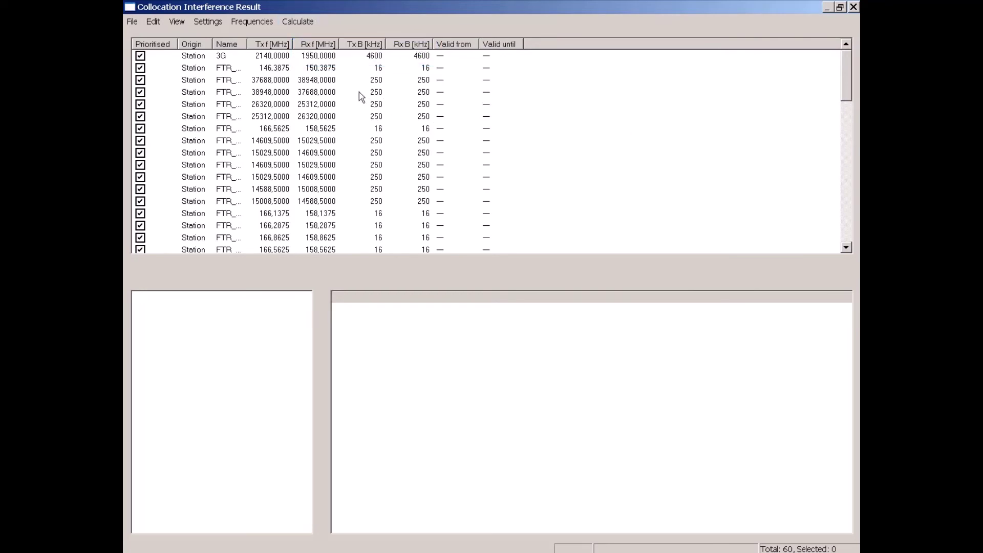
left_click(297, 23)
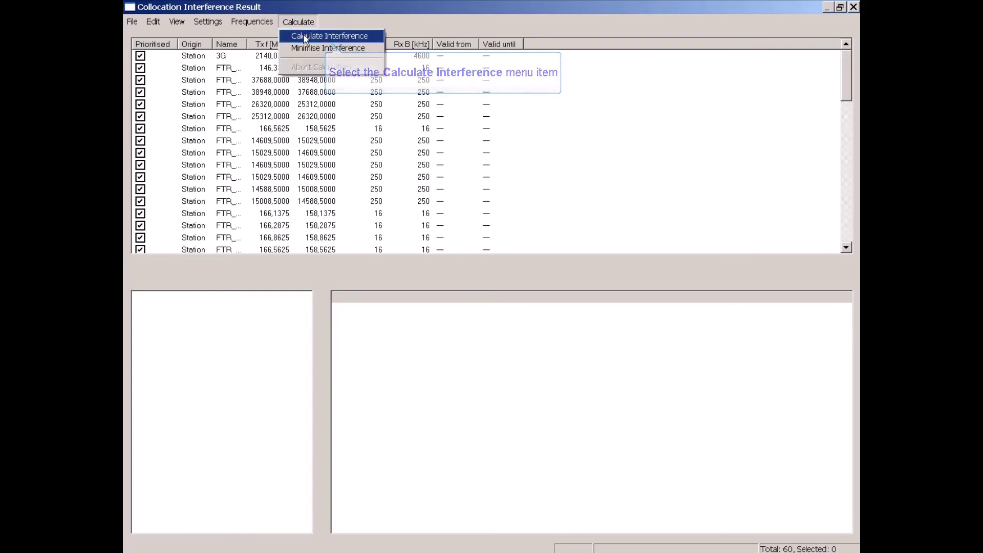
left_click(304, 36)
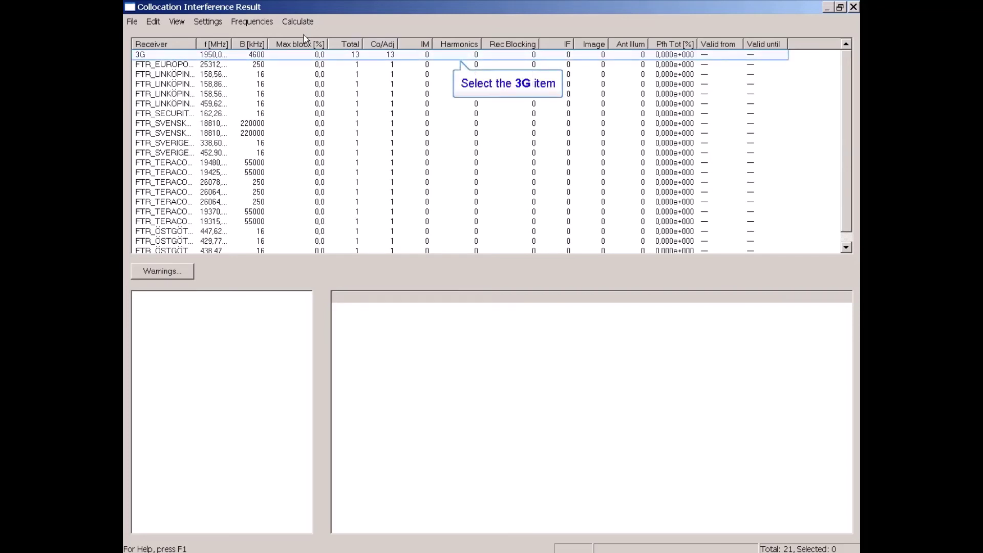
left_click(143, 56)
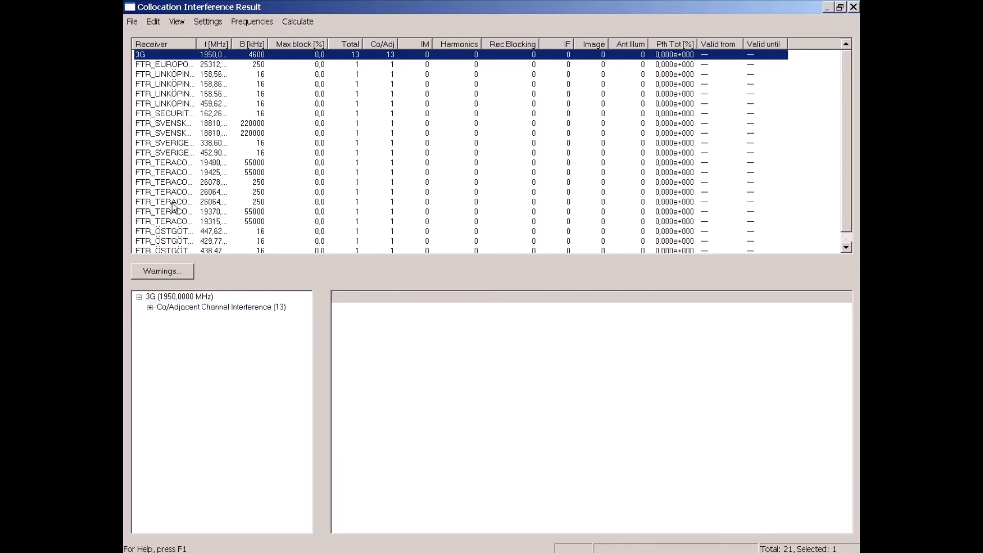
left_click(176, 307)
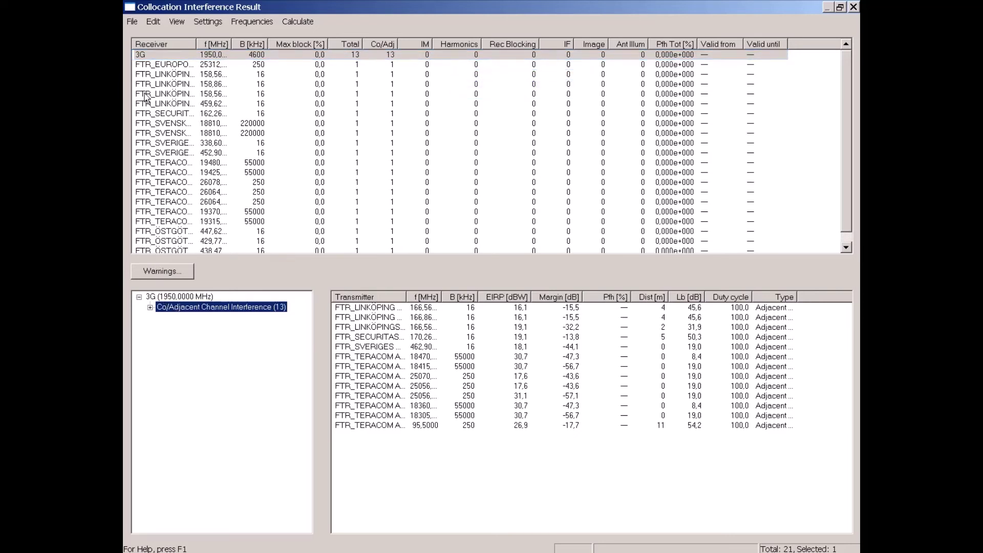
Set the height above ground of the 3G station's K738187 transmit antenna to 49 m and save the station.
double_click(144, 55)
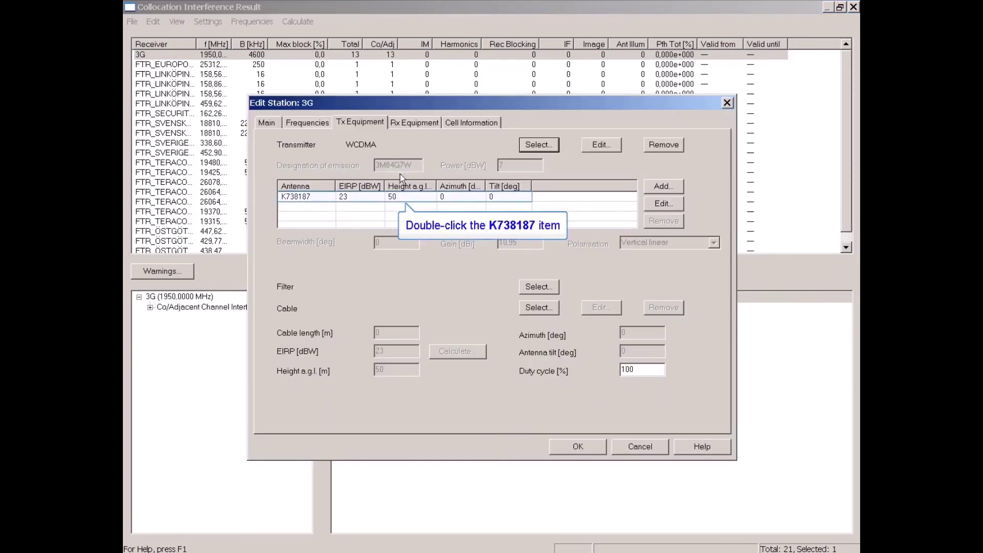
double_click(402, 198)
type("49")
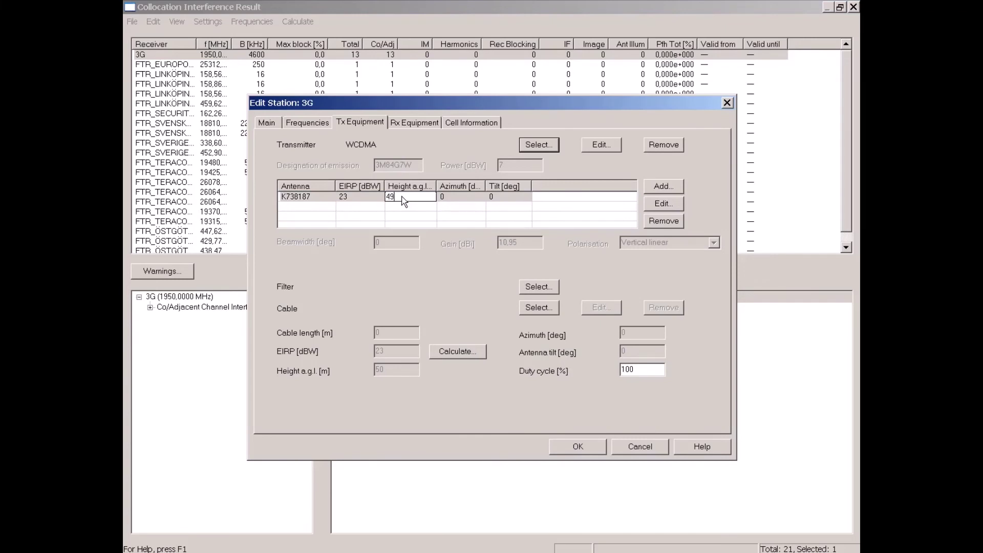
key("Return")
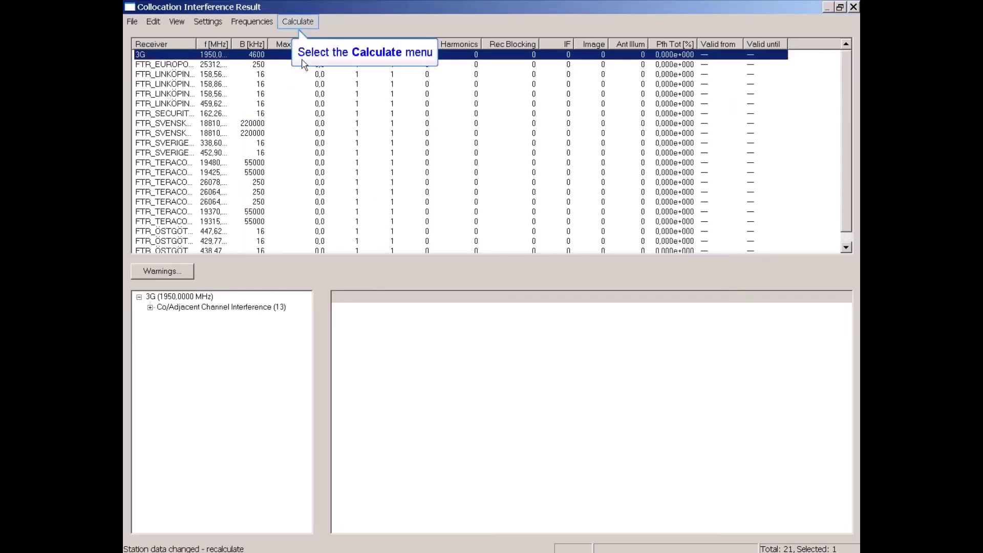
Recalculate the interference with the changed antenna height and expand the 3G receiver's co/adjacent channel interference to list each interfering transmitter.
left_click(307, 21)
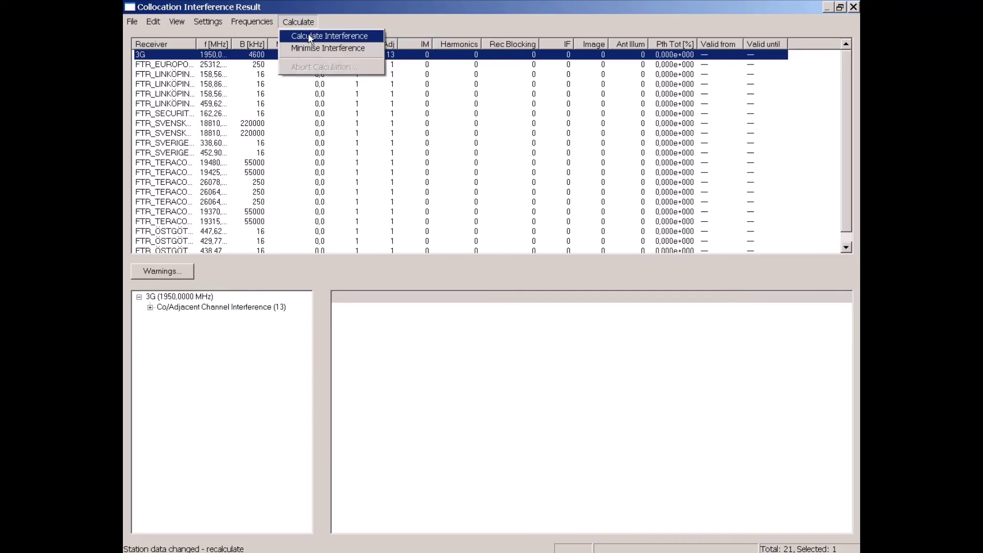
left_click(310, 36)
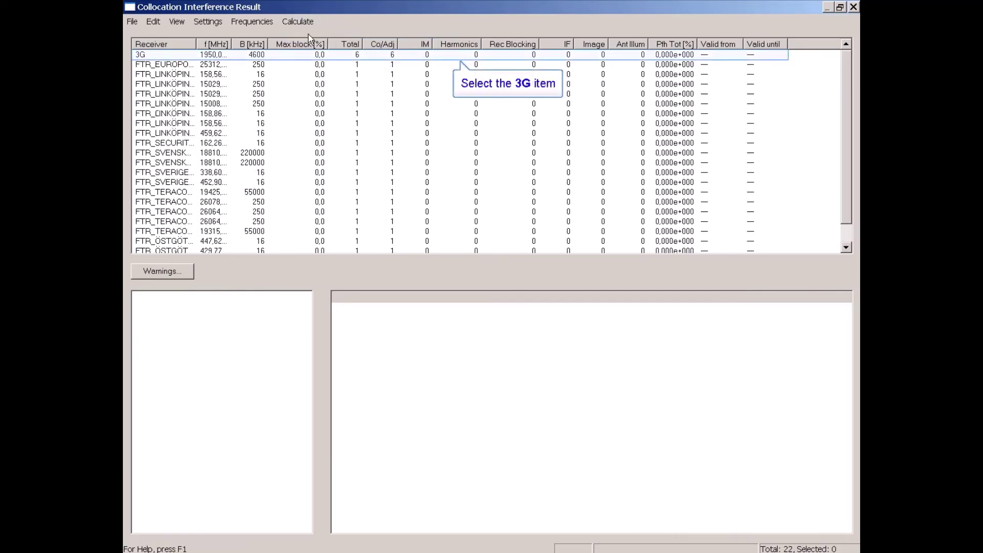
left_click(145, 55)
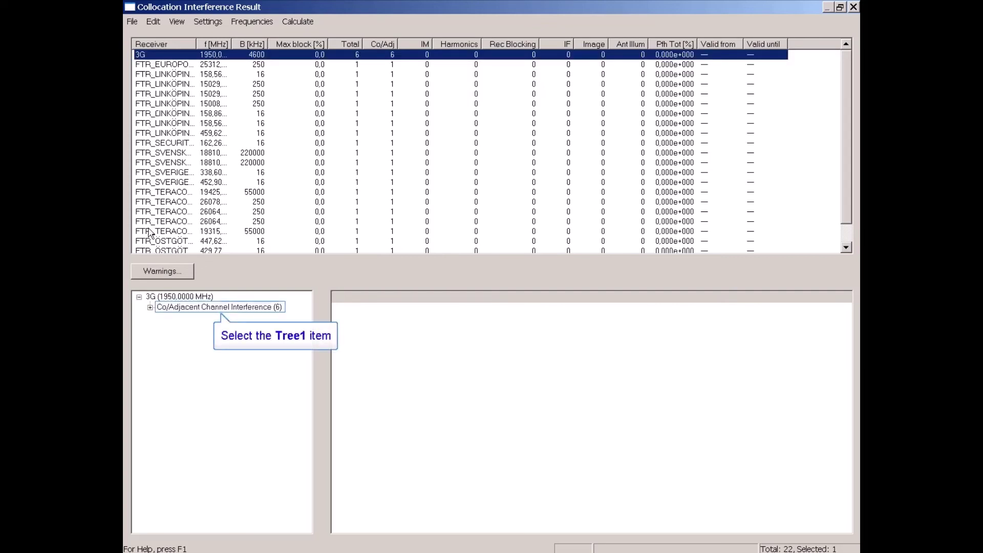
left_click(151, 307)
left_click(149, 306)
left_click(168, 309)
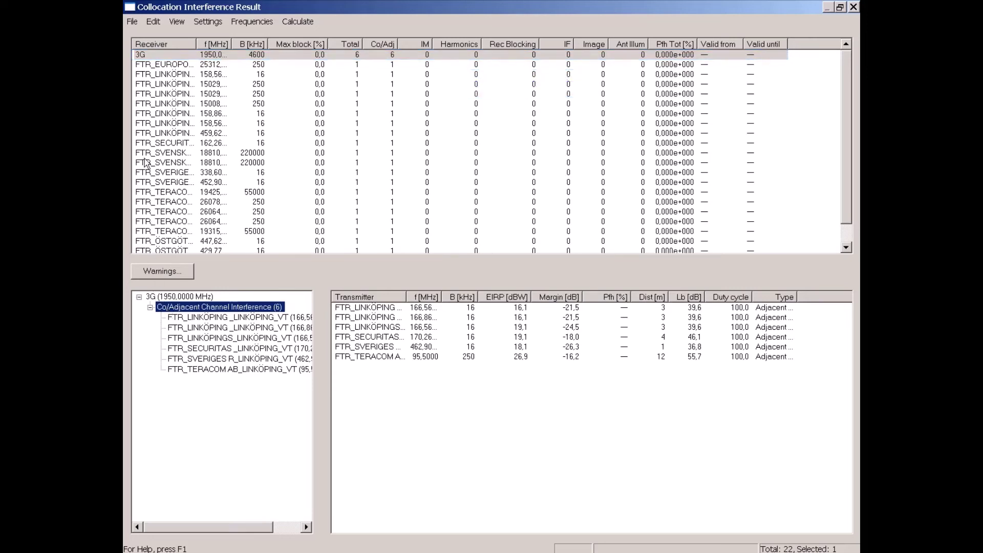
Review the frequency characteristics of the WCDMA transmitter in the 3G station's Tx equipment.
double_click(143, 55)
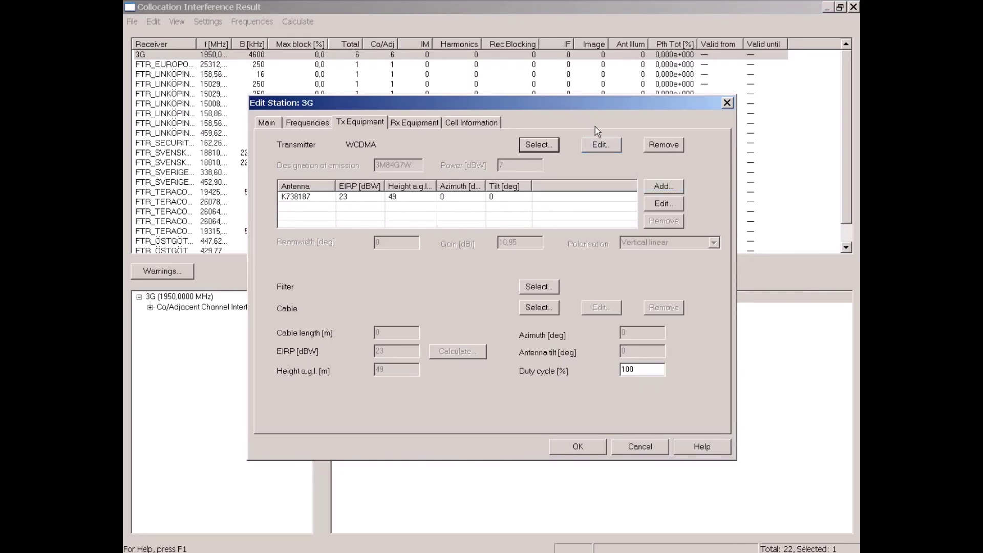
left_click(602, 145)
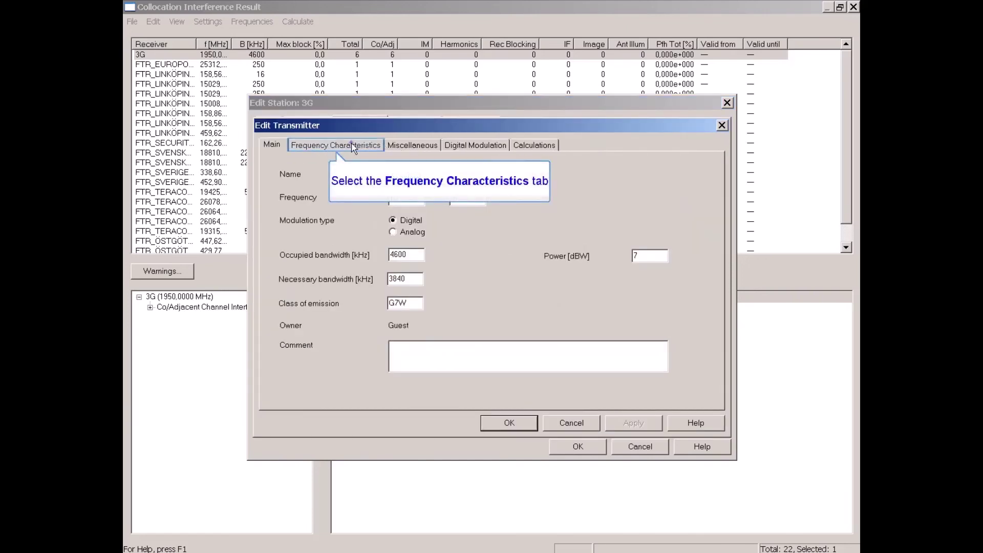
left_click(354, 147)
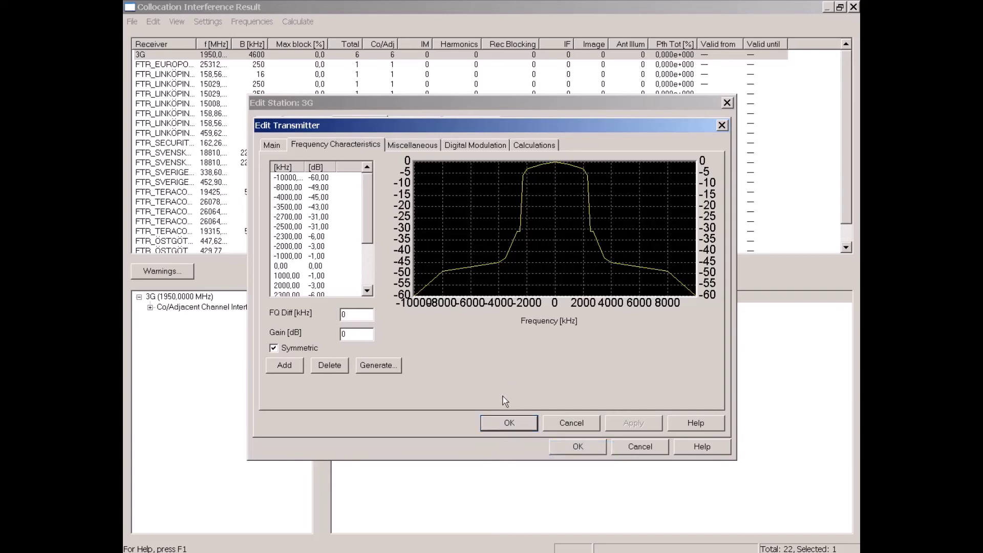
left_click(504, 422)
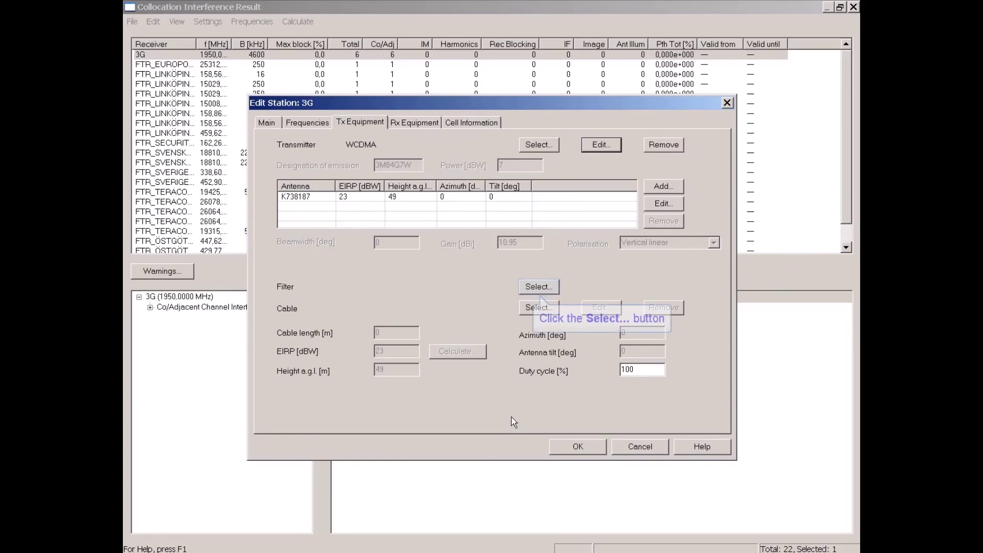
Assign the Band Pass, 900 MHz filter from WRAP DB to the 3G station's Tx equipment, check the Rx equipment and save the station.
left_click(532, 288)
left_click(628, 285)
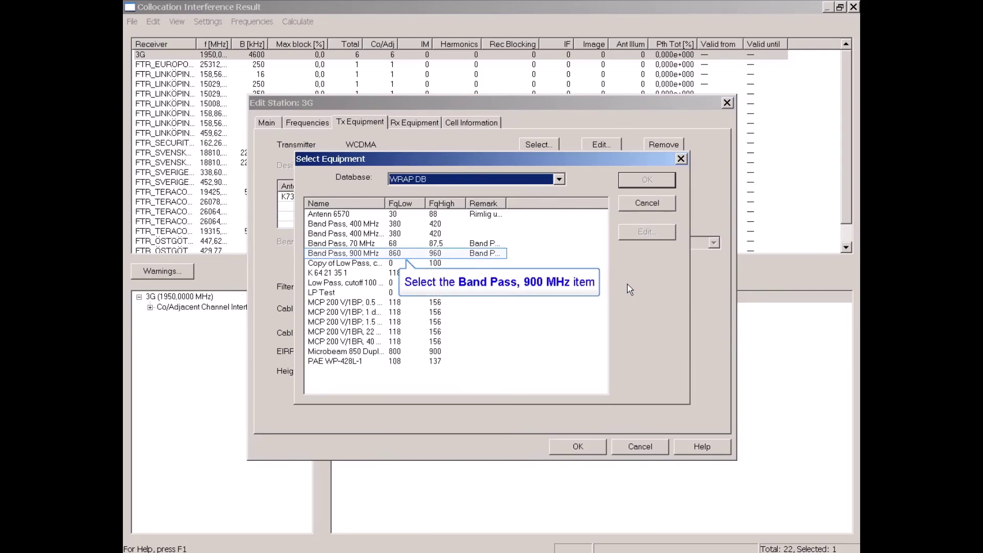
left_click(343, 255)
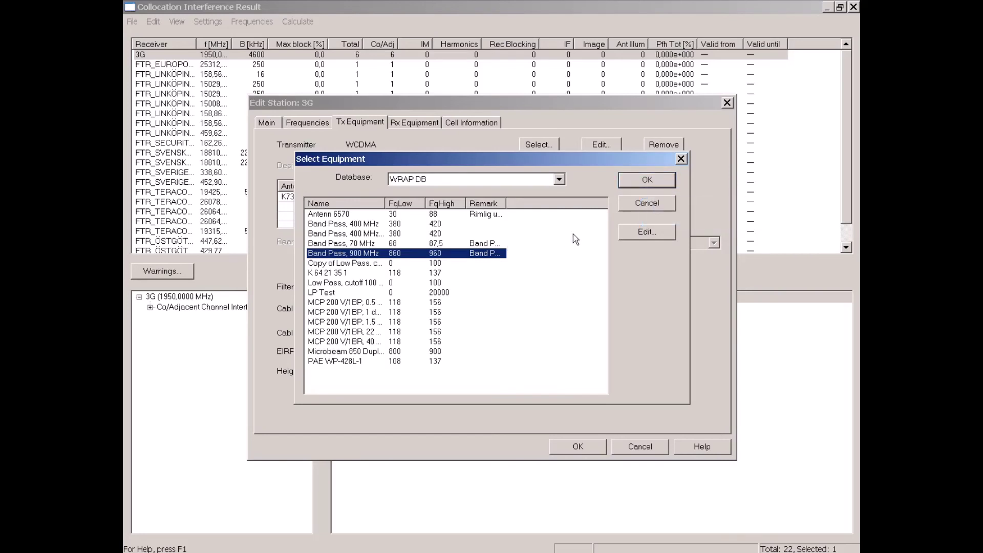
left_click(650, 181)
left_click(644, 226)
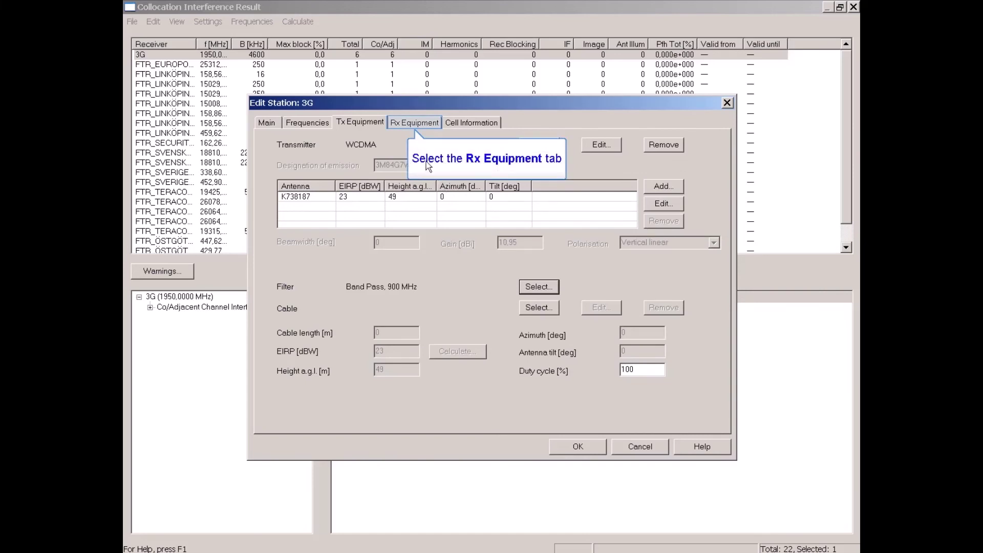
left_click(415, 123)
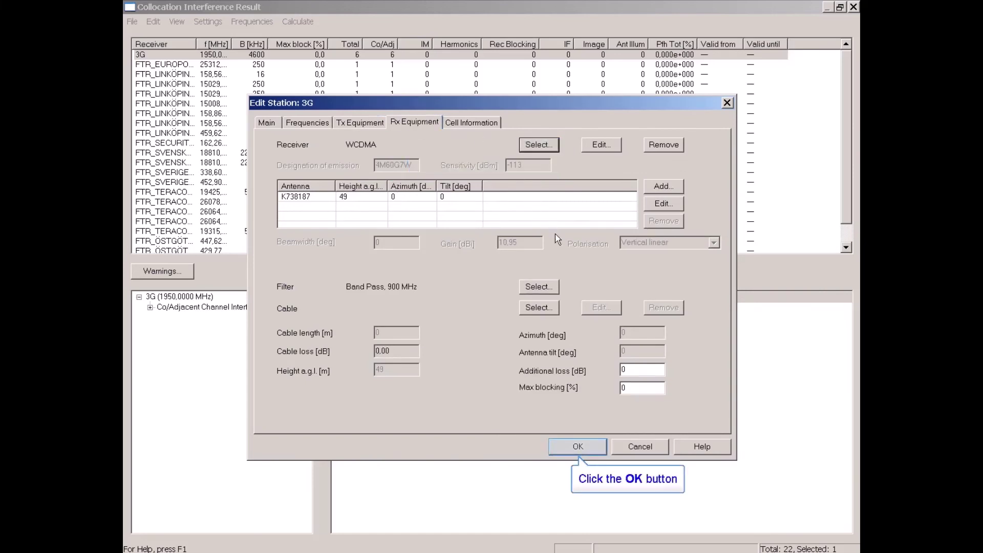
left_click(586, 448)
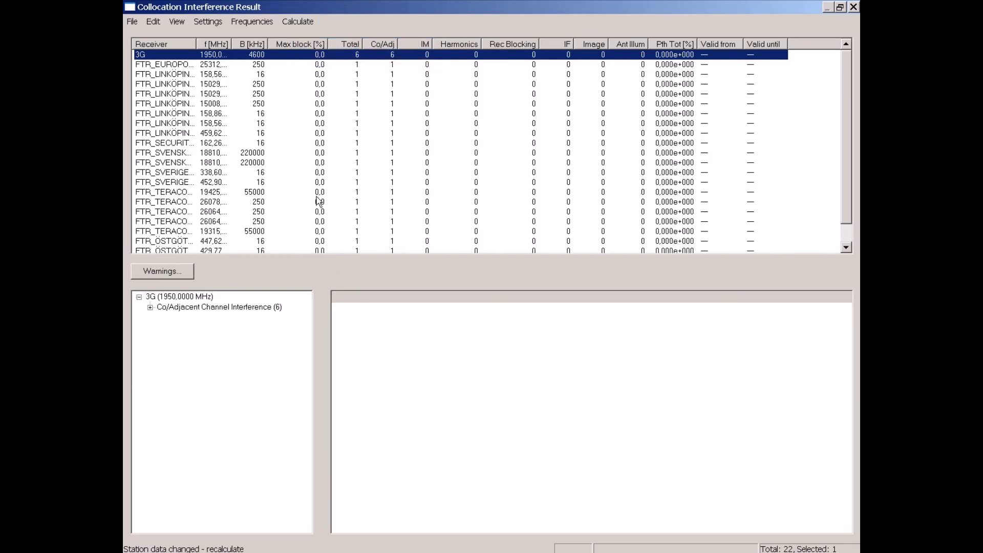
Recalculate the interference with the filter in place, view the interfering Tx results and close the collocation interference results.
left_click(306, 22)
left_click(308, 36)
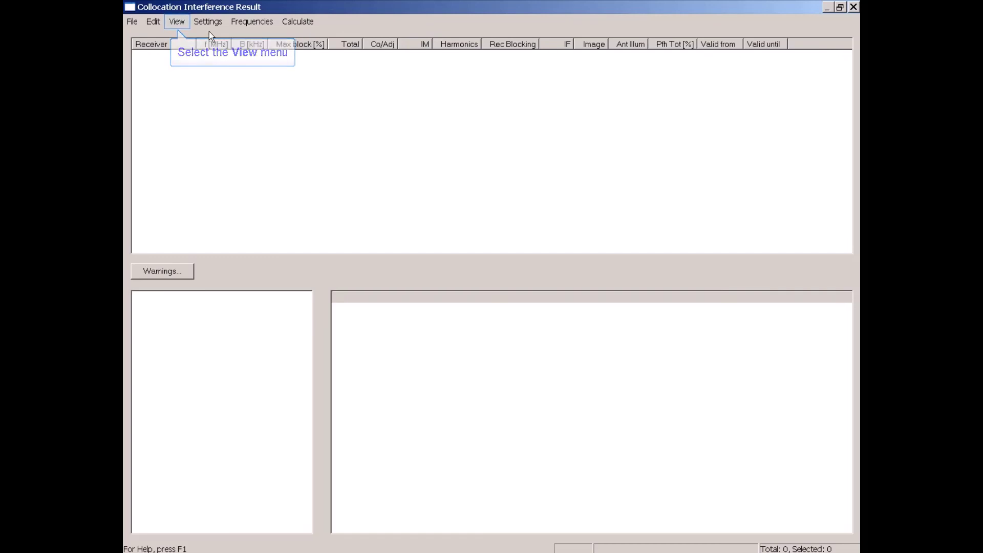
left_click(177, 21)
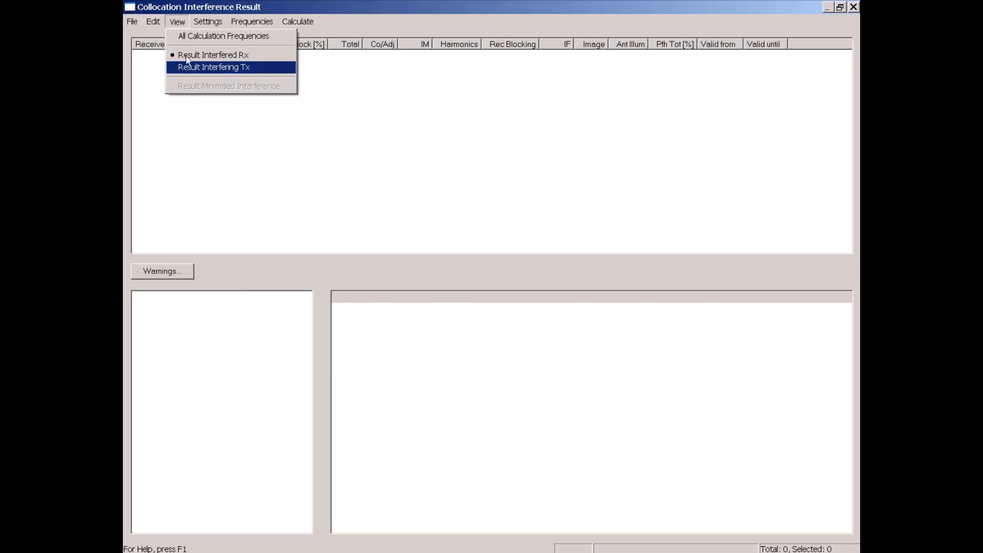
left_click(188, 72)
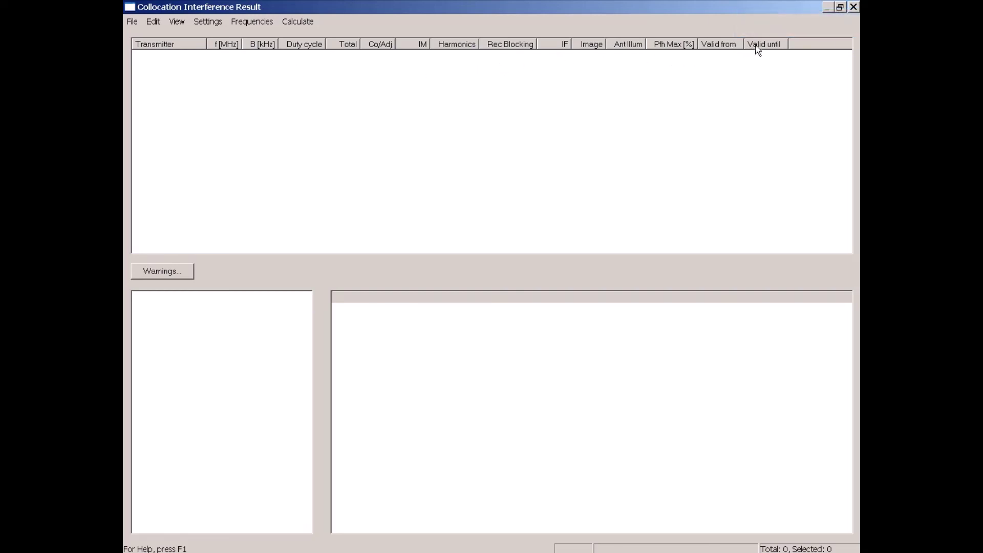
left_click(854, 7)
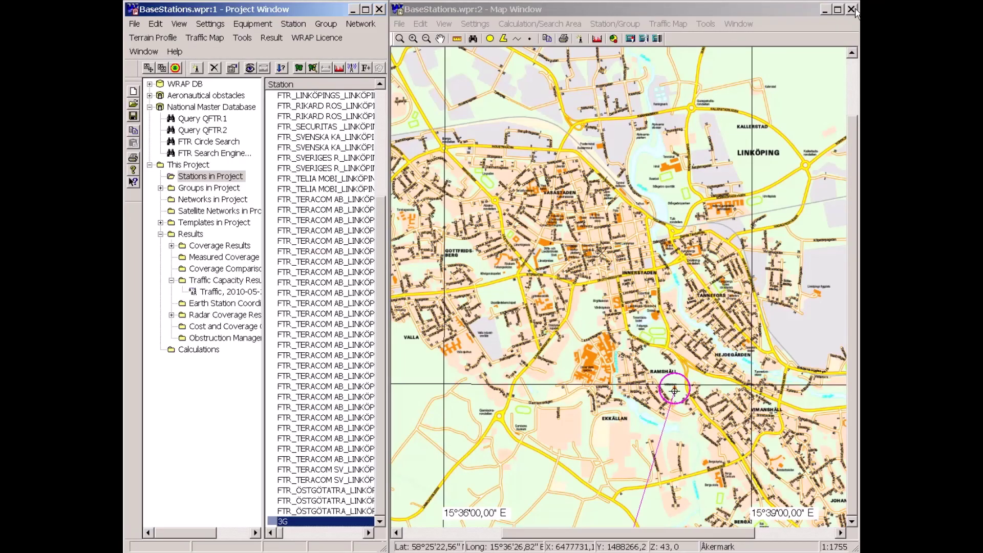